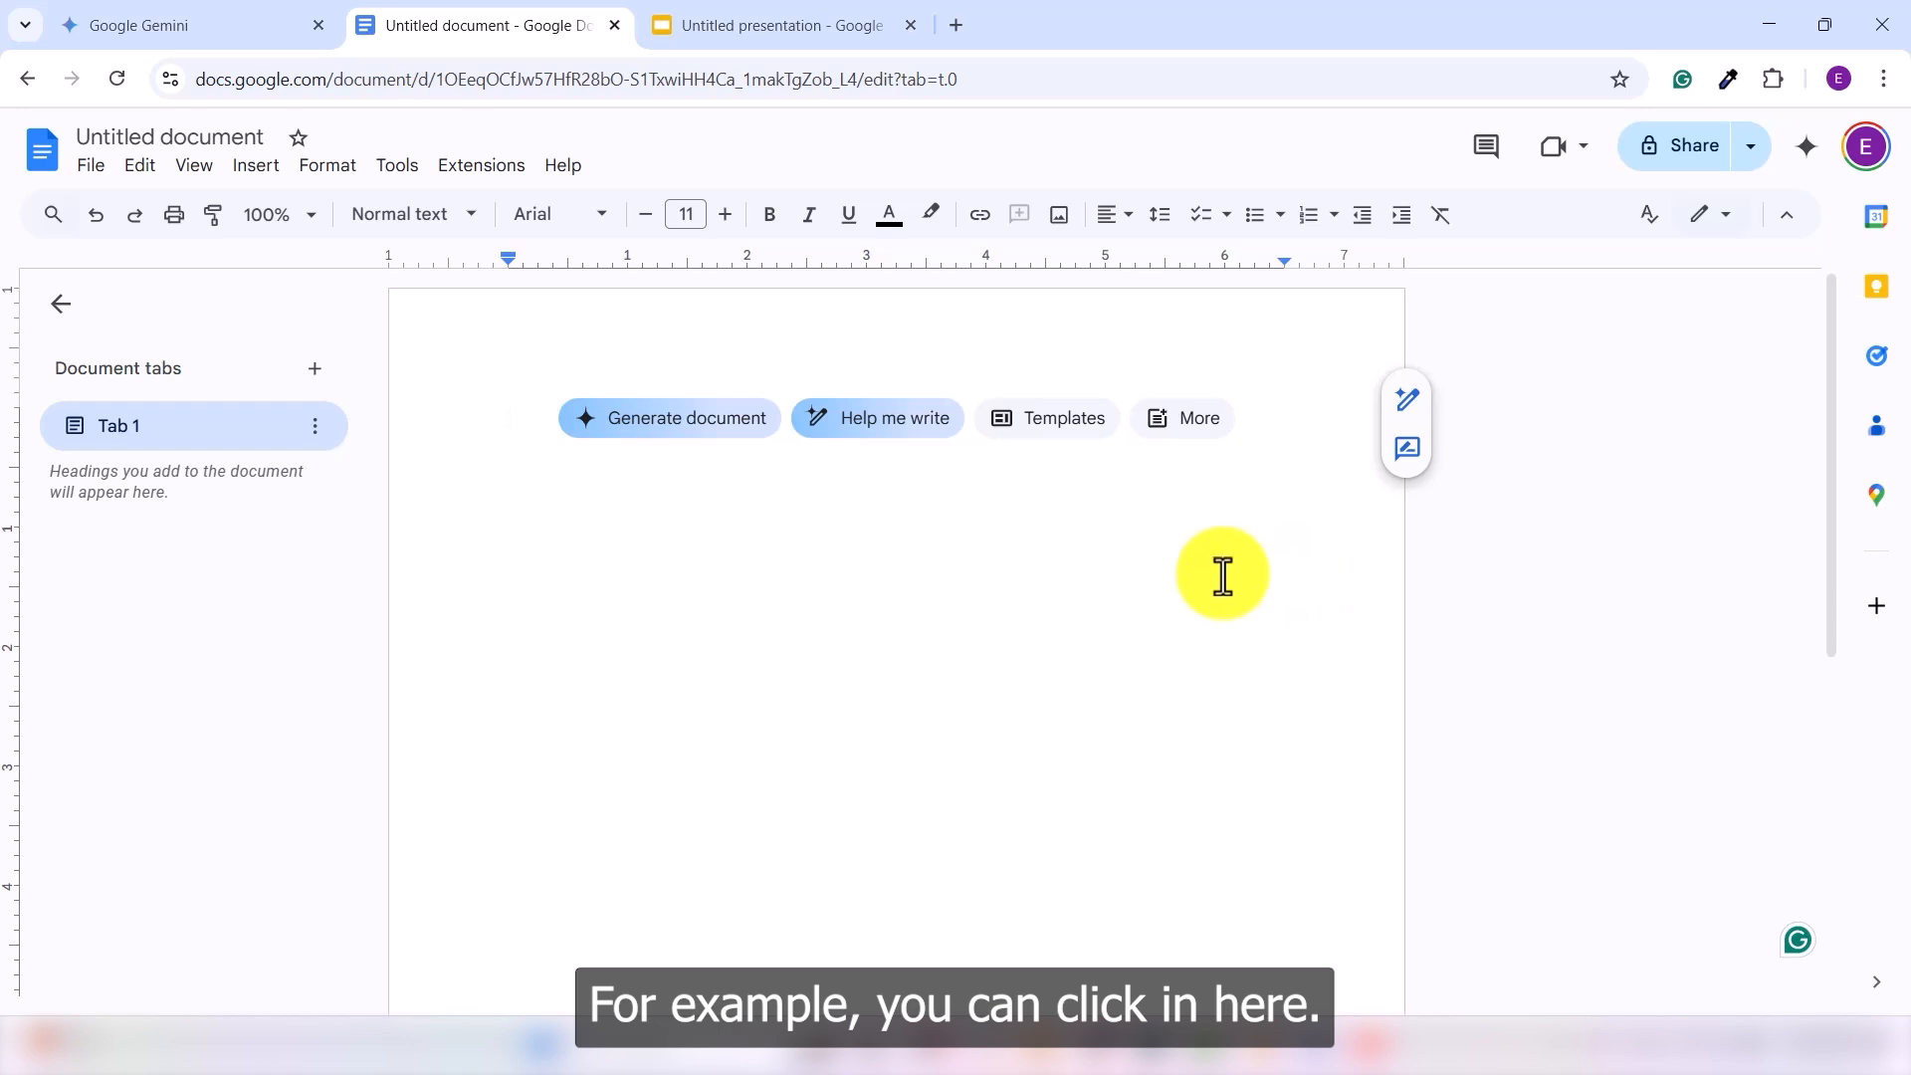
Generate a draft with Help me write using the prompt "Write an introduction paragraph for a history essay on the Industrial Revolution.".
click(862, 426)
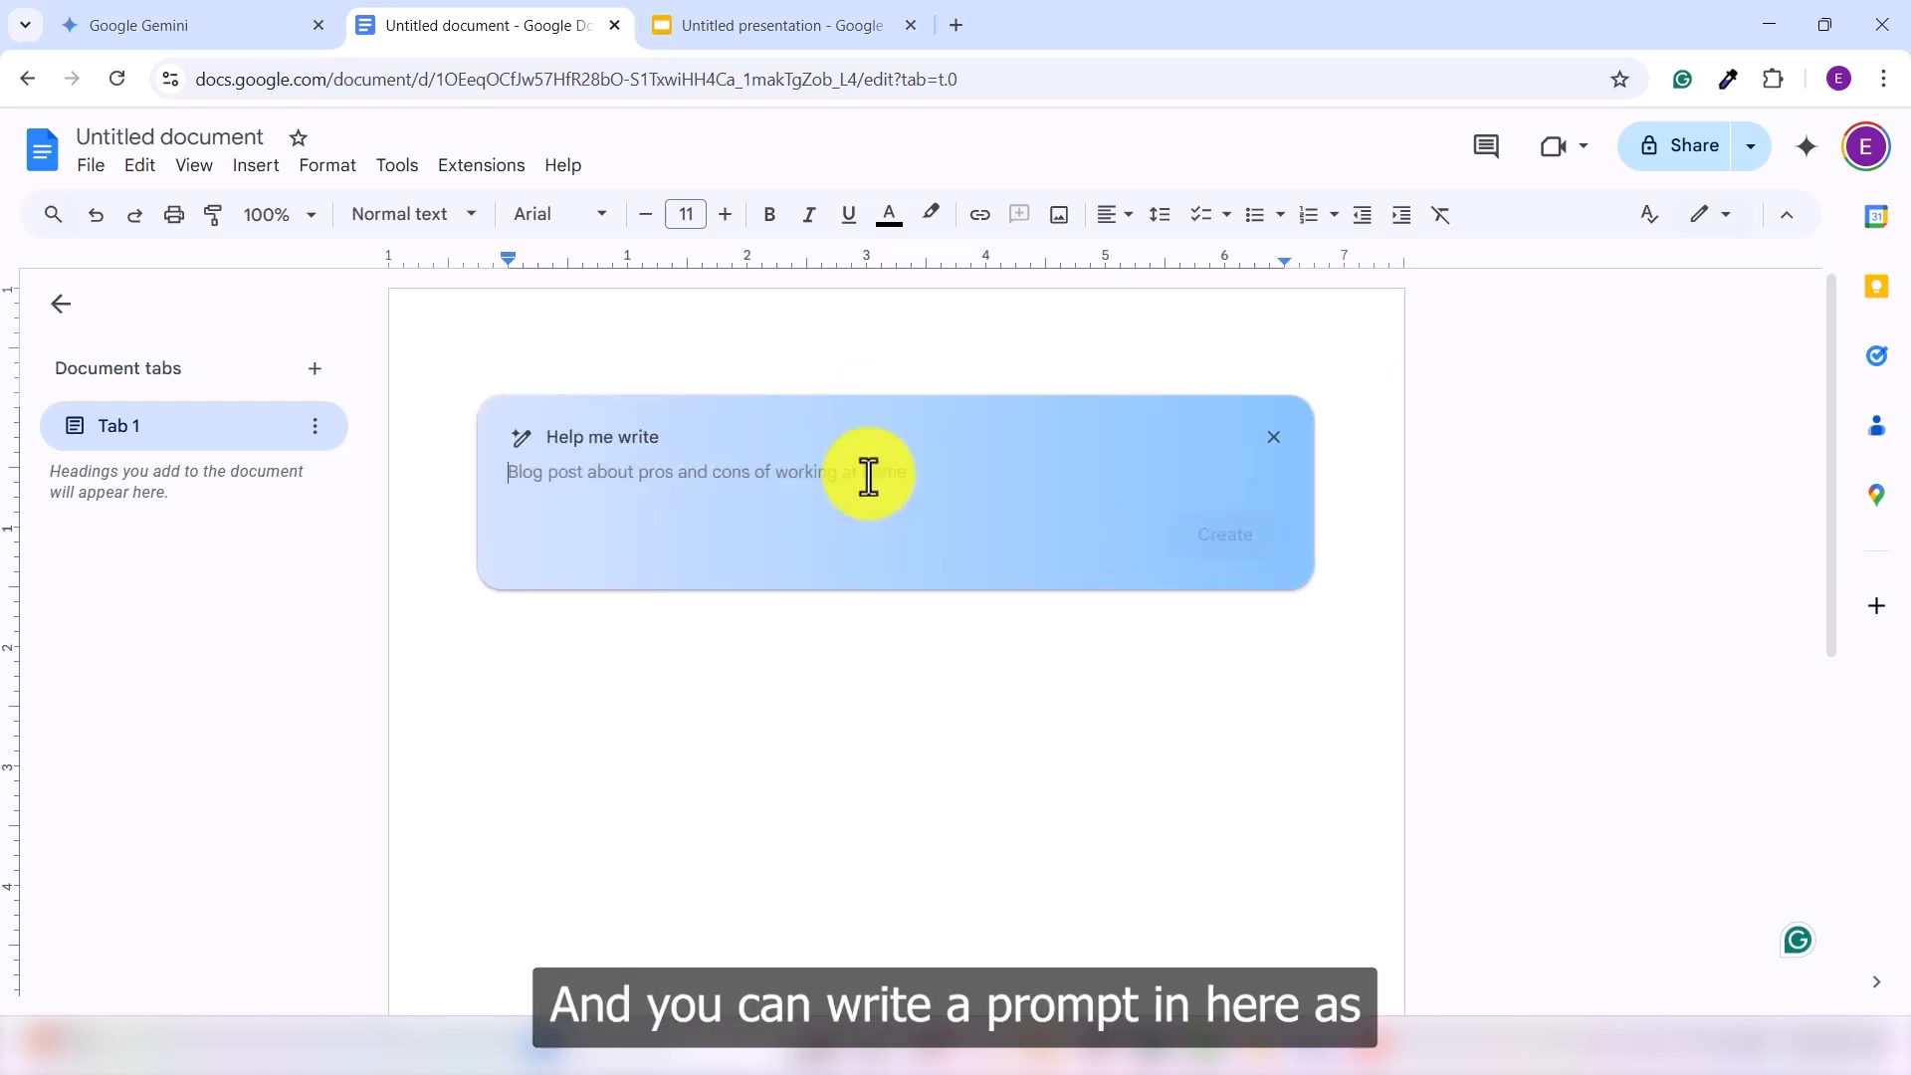
text(Write )
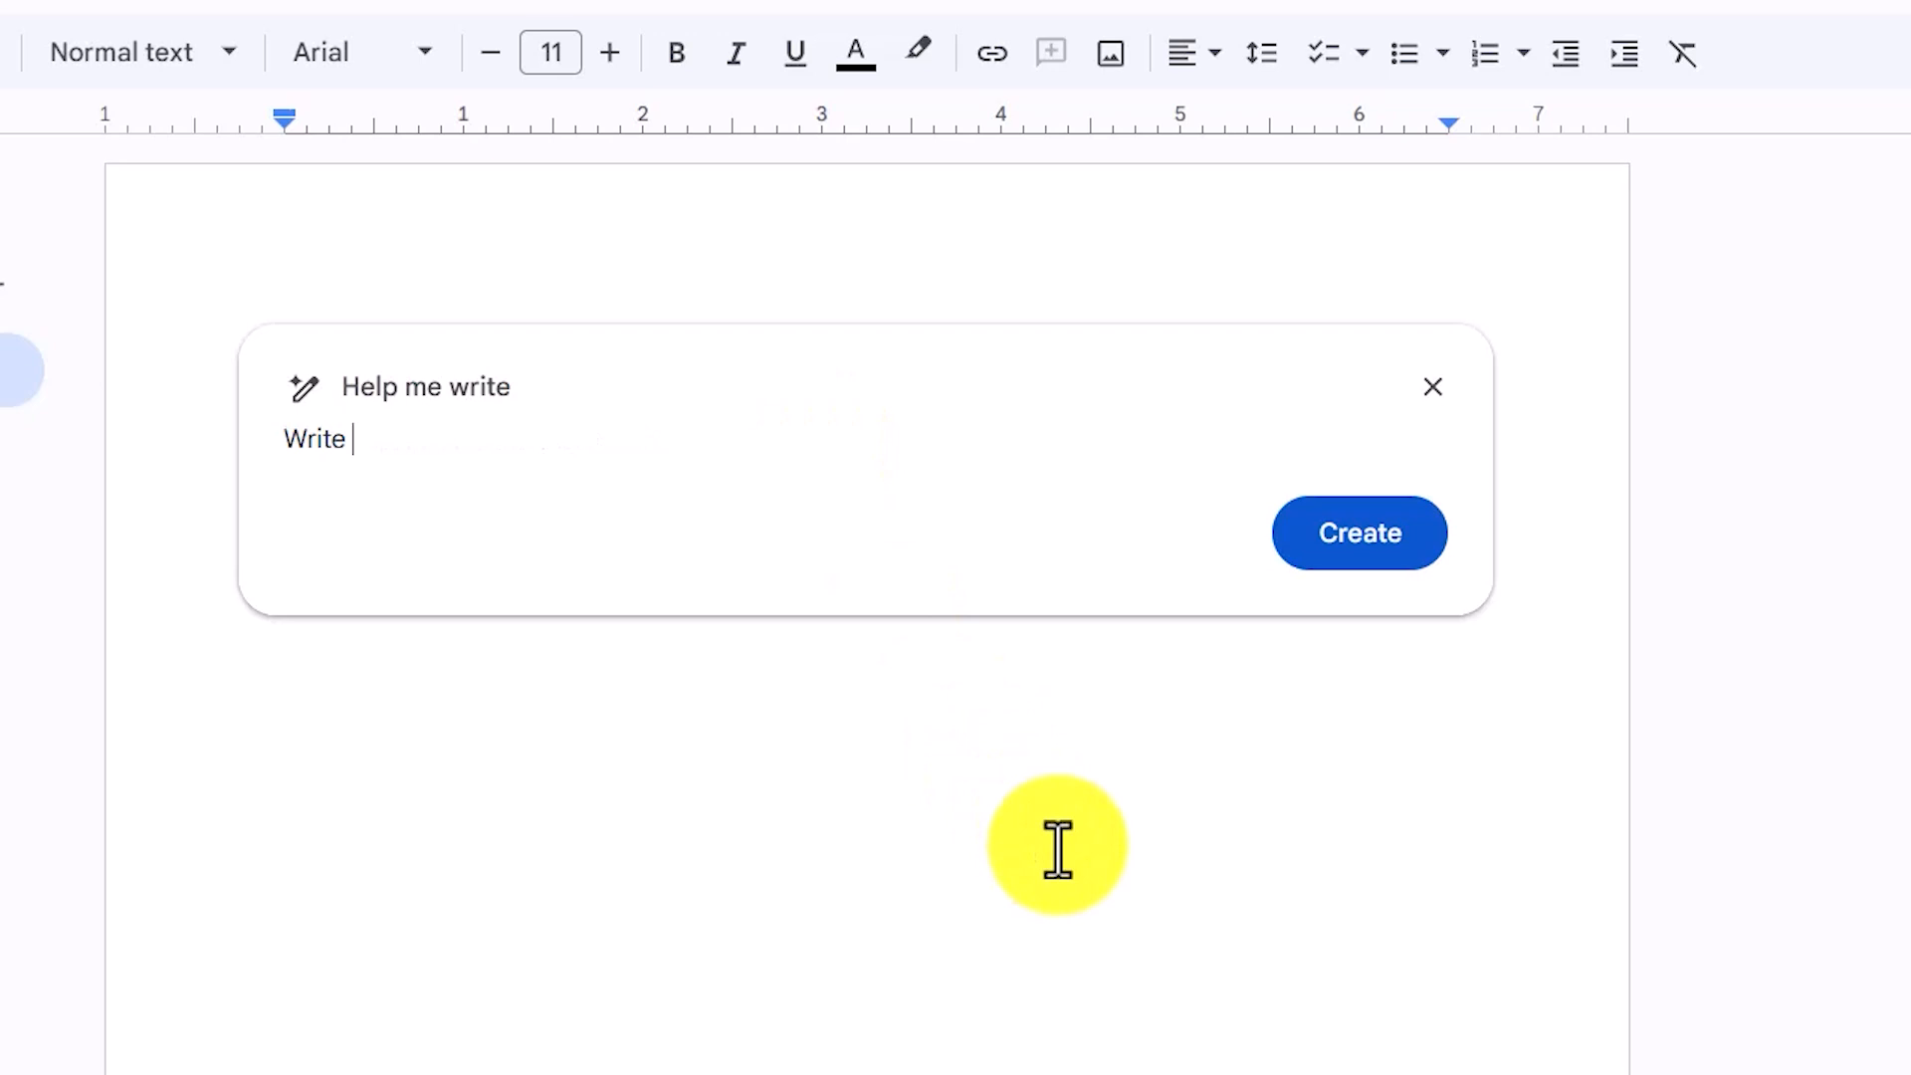
text(an in)
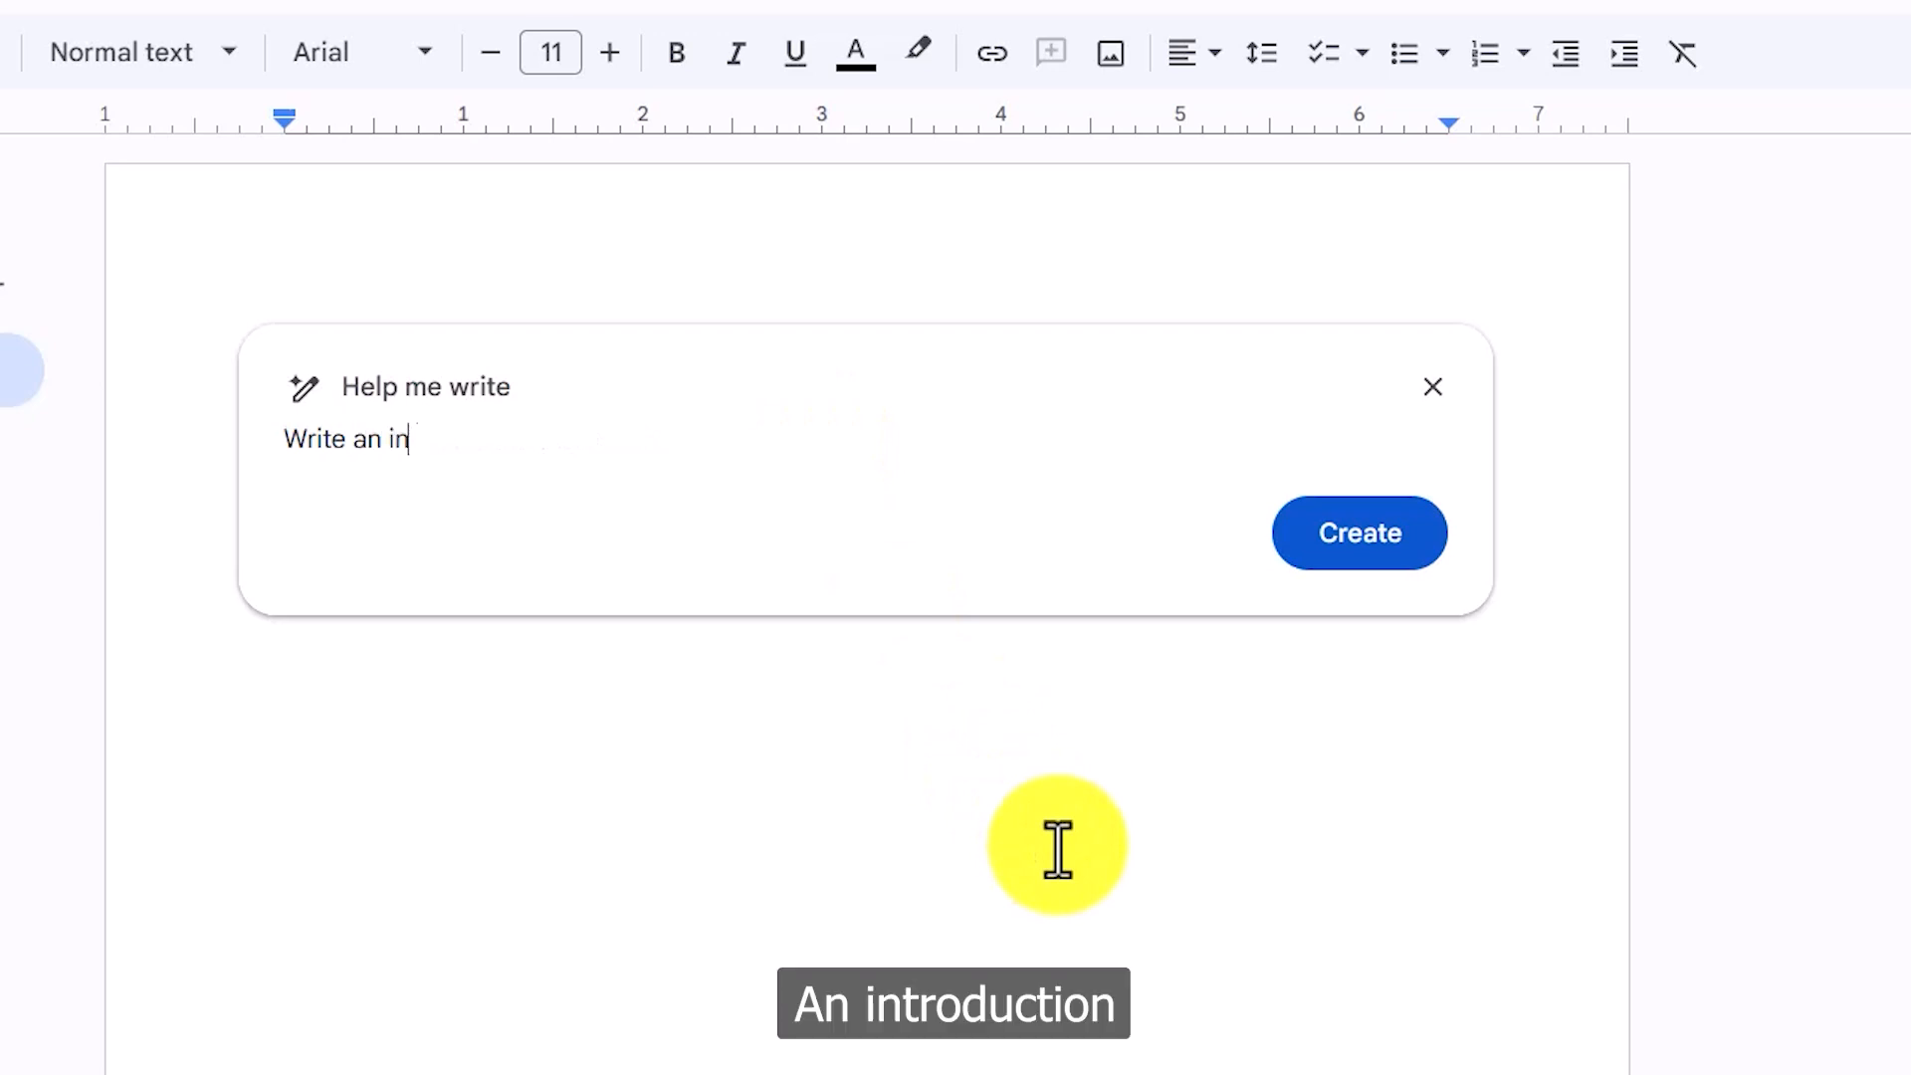
text(troduction )
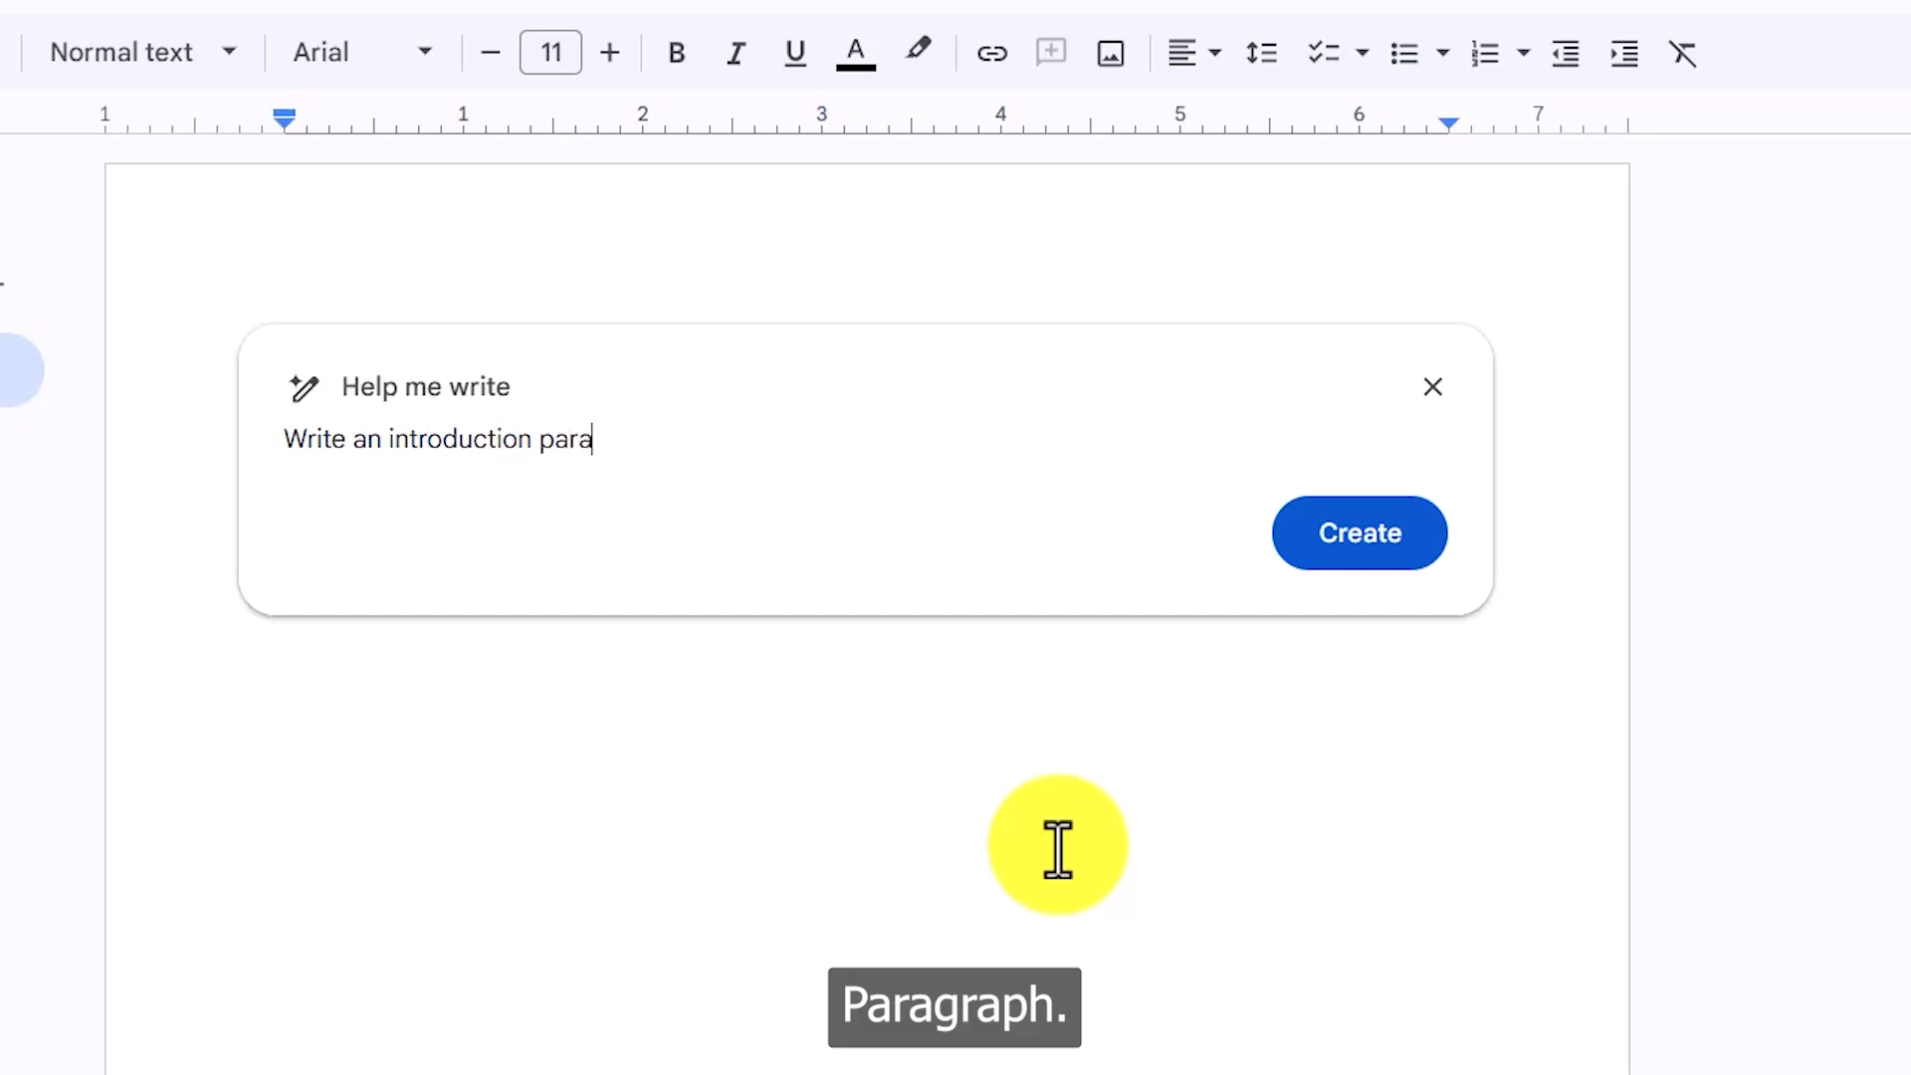
text(paragraph)
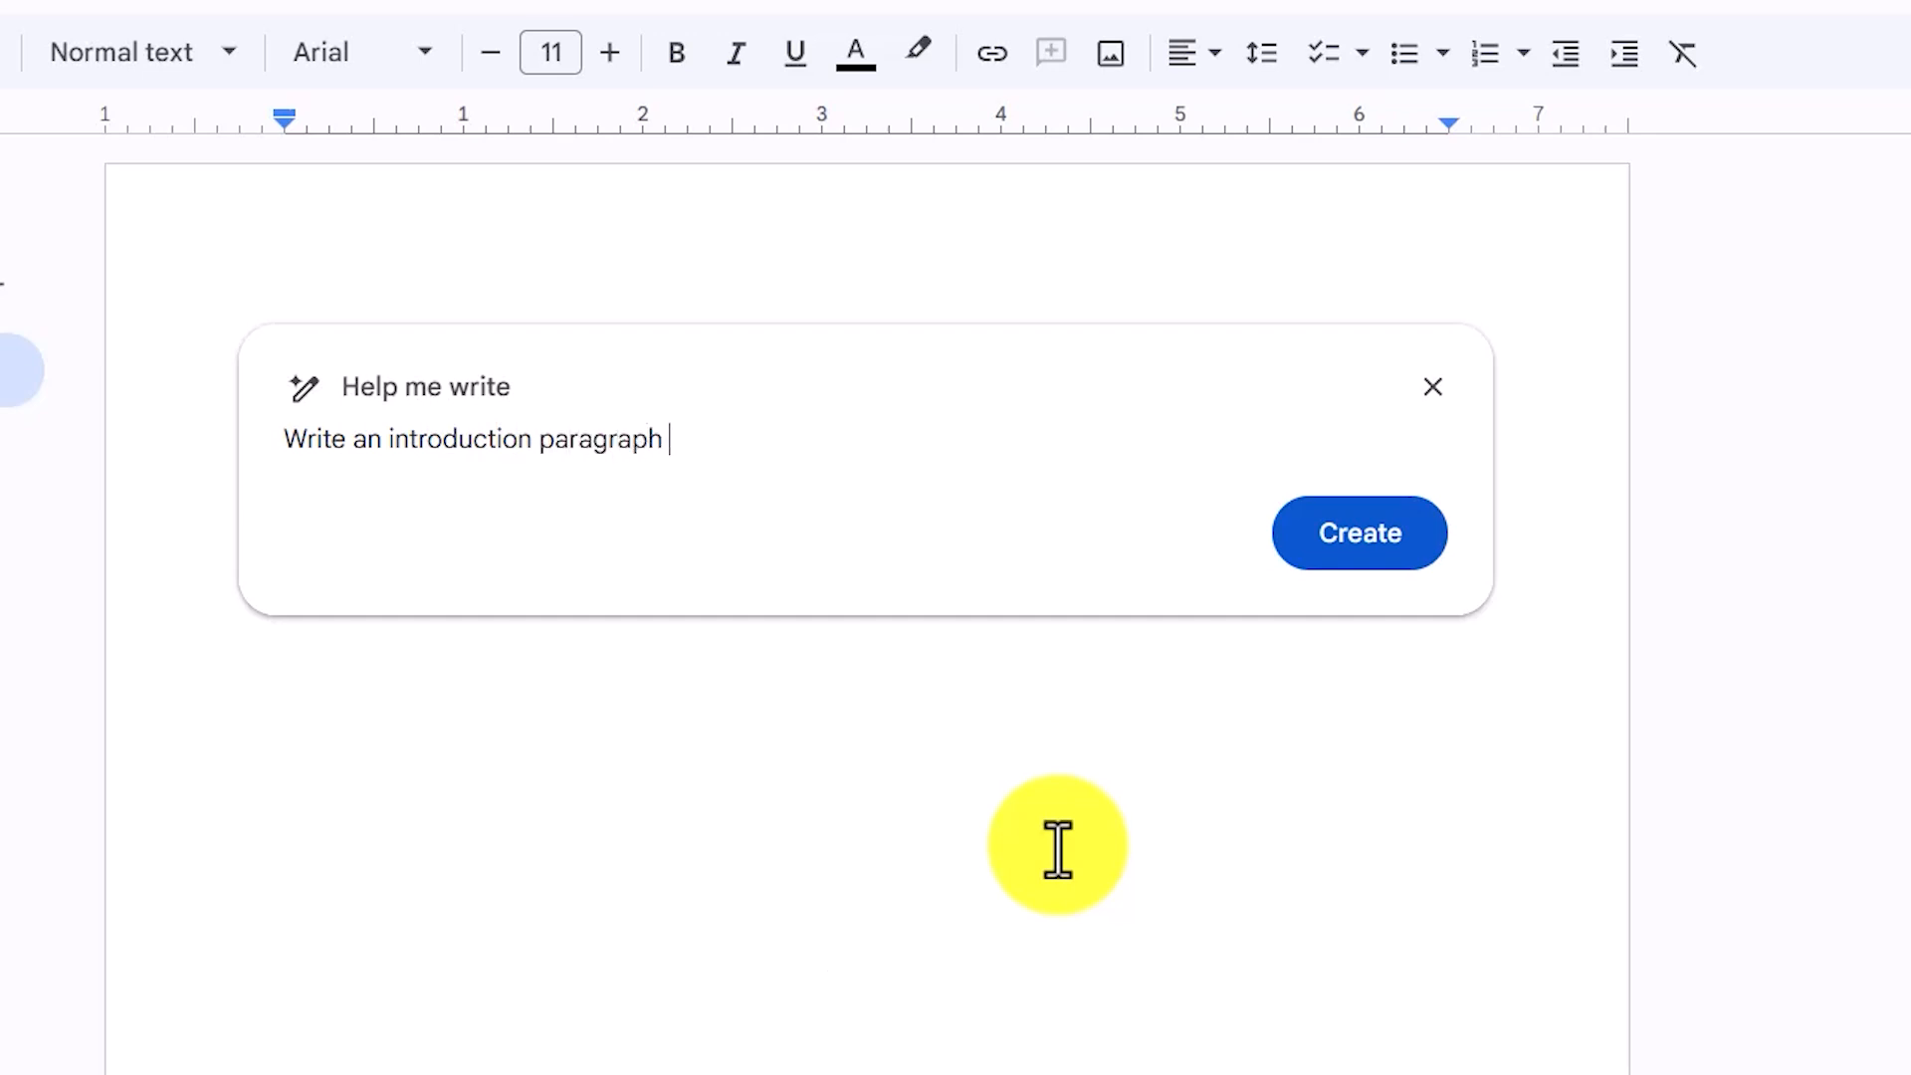
text( for a)
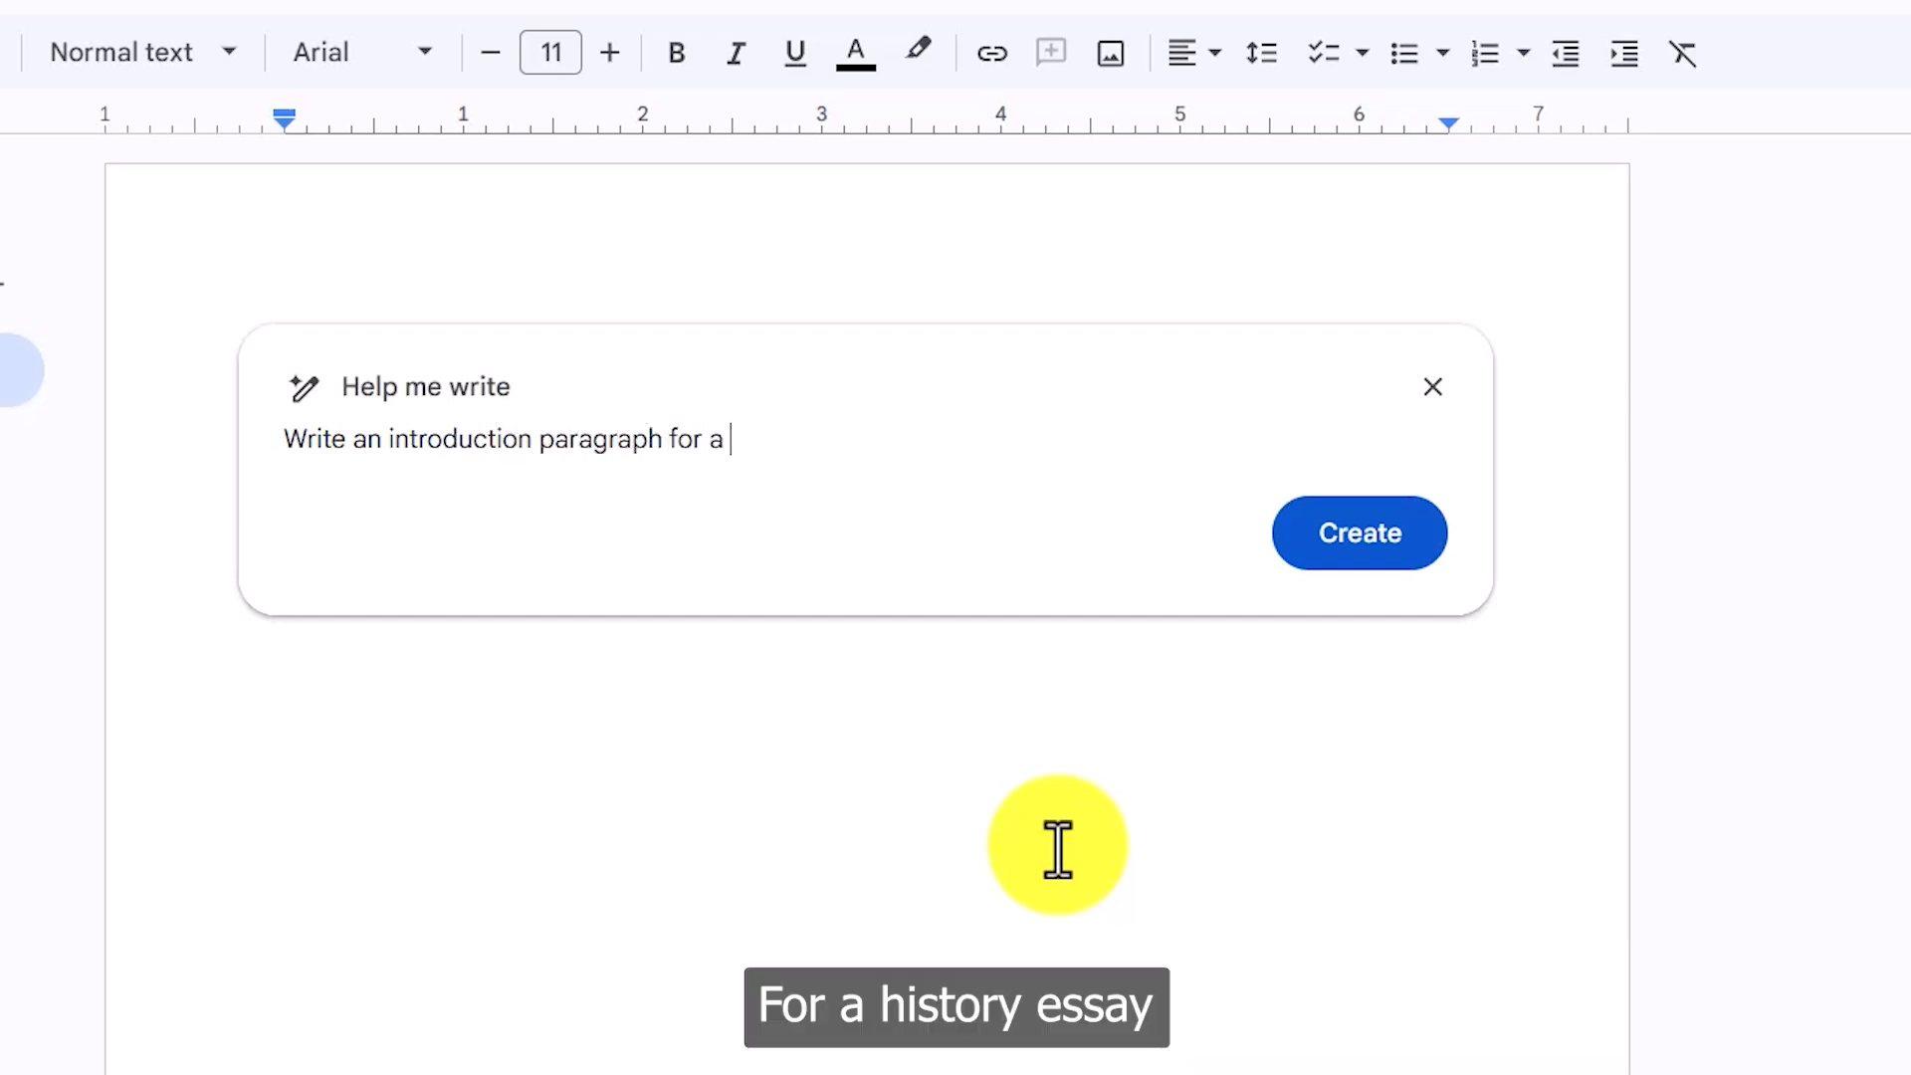
text( history essay on the)
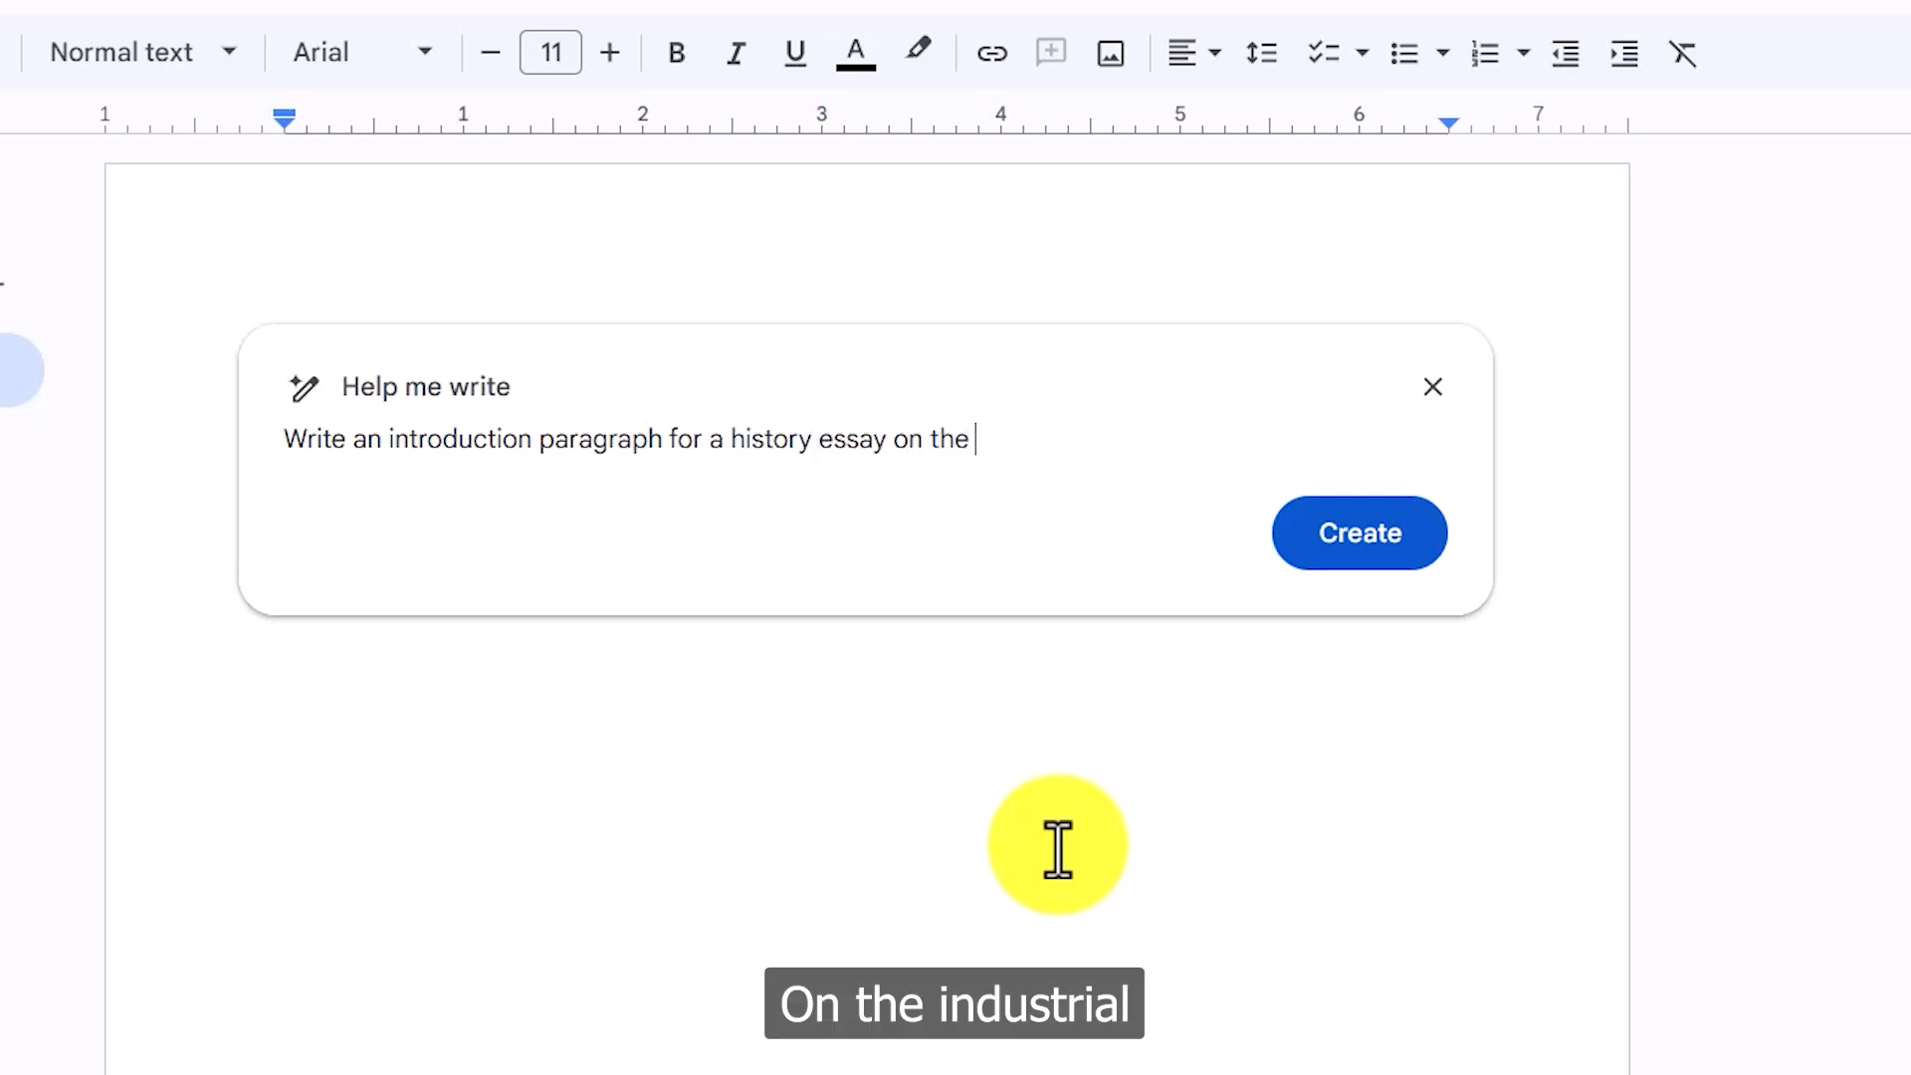
text( Industria)
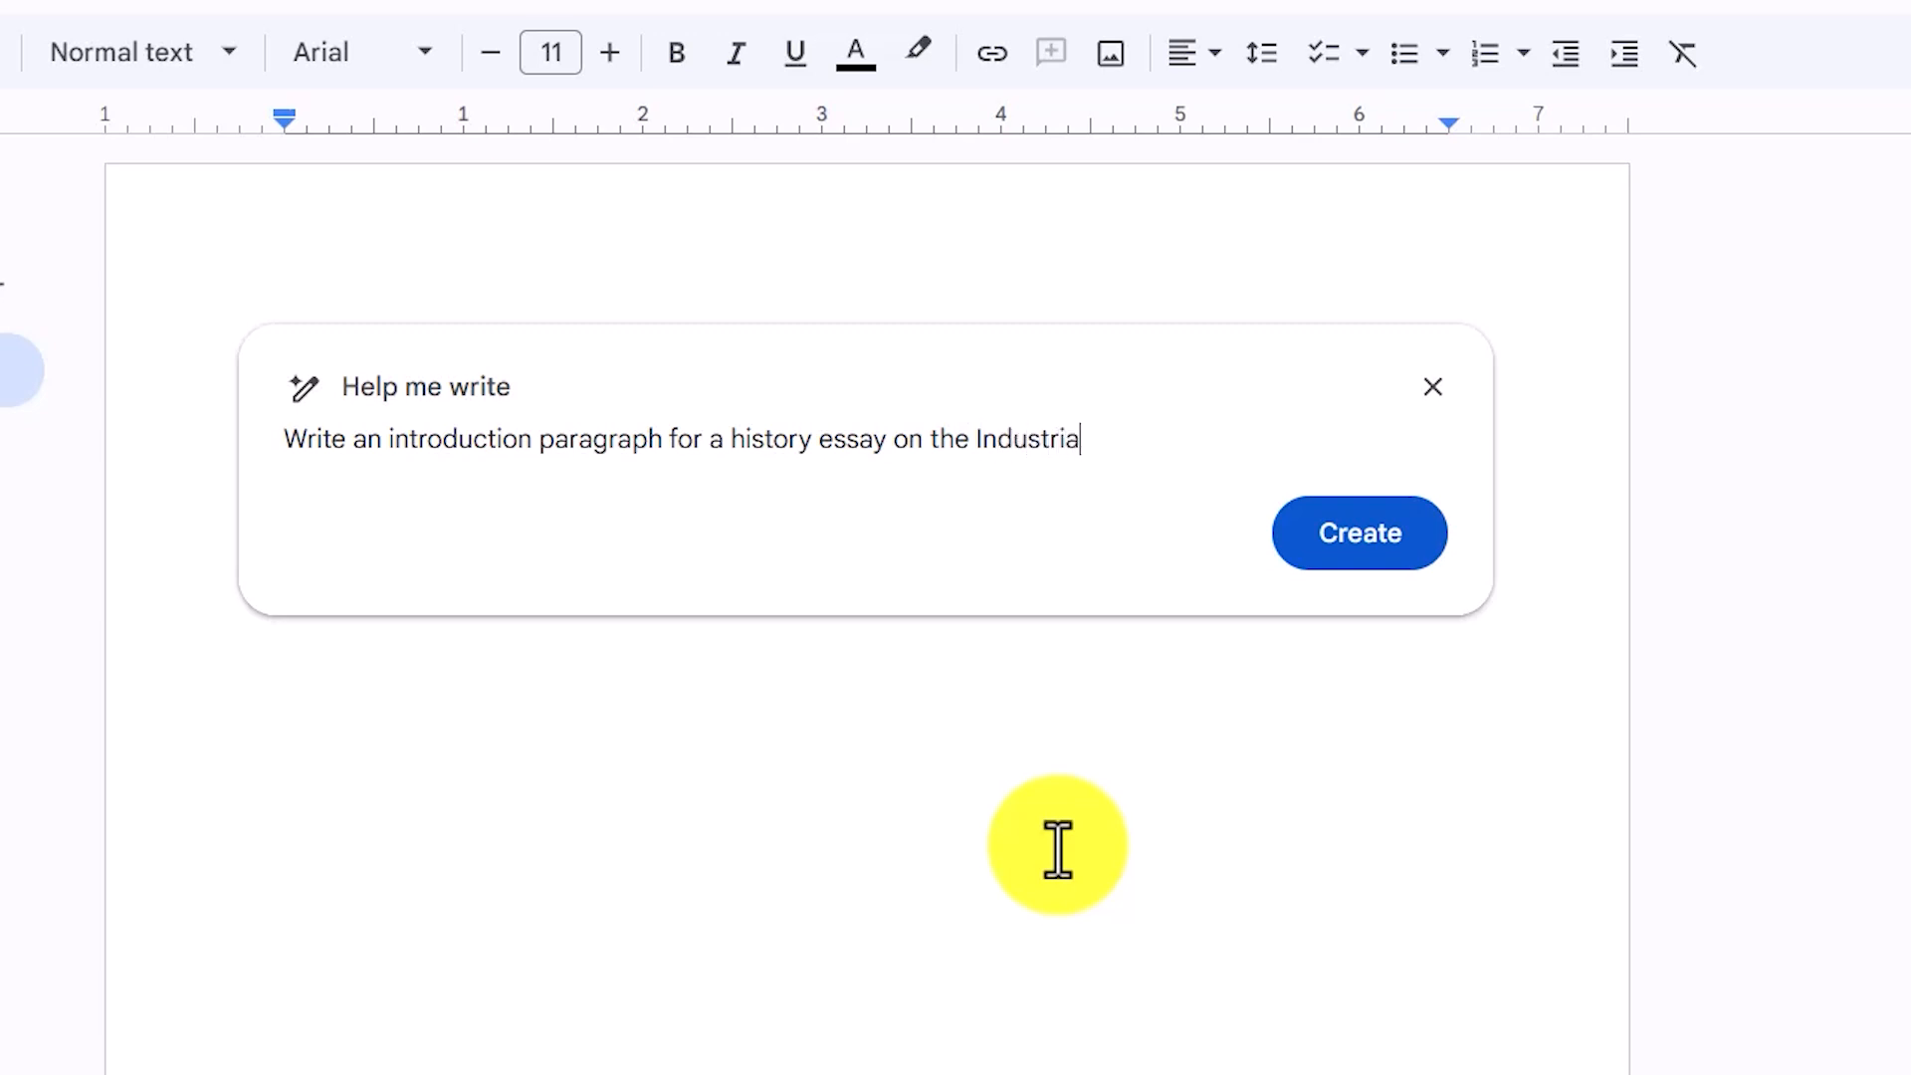
text(l Re)
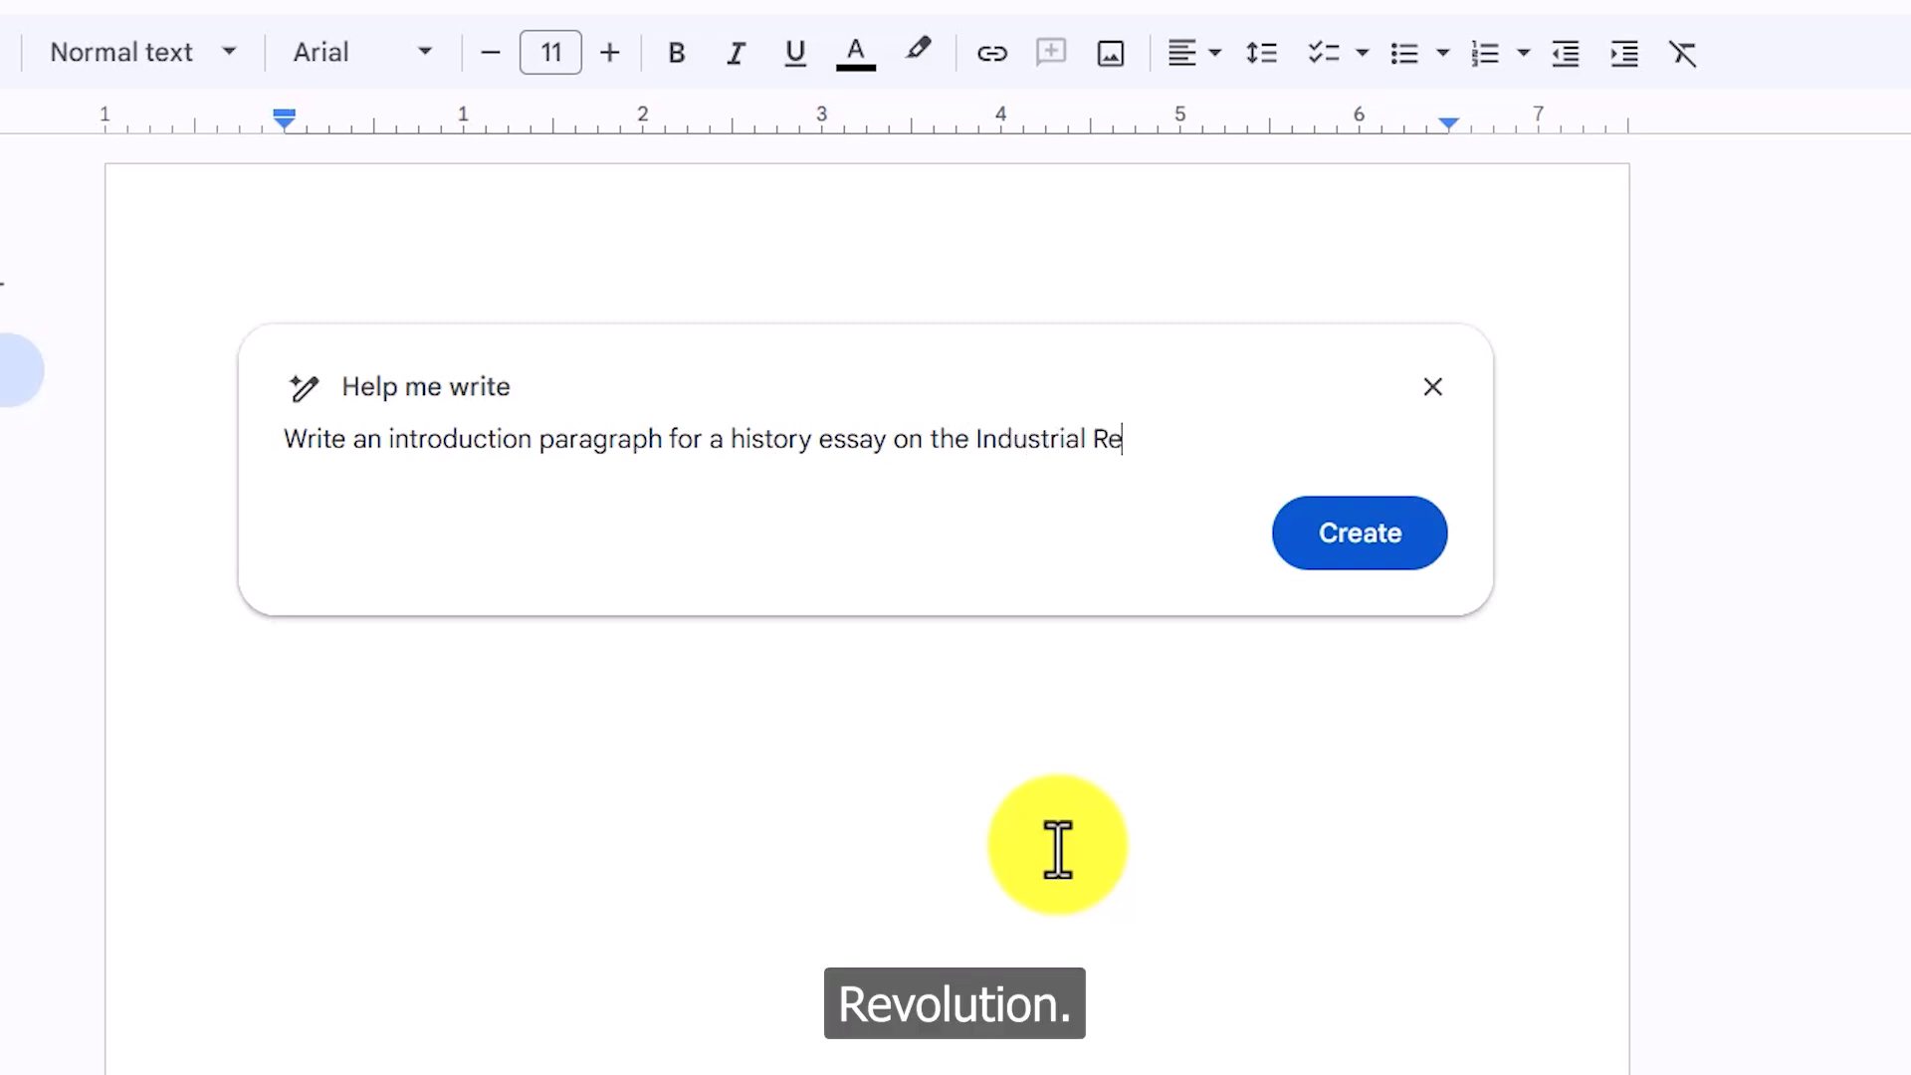
text(volution.)
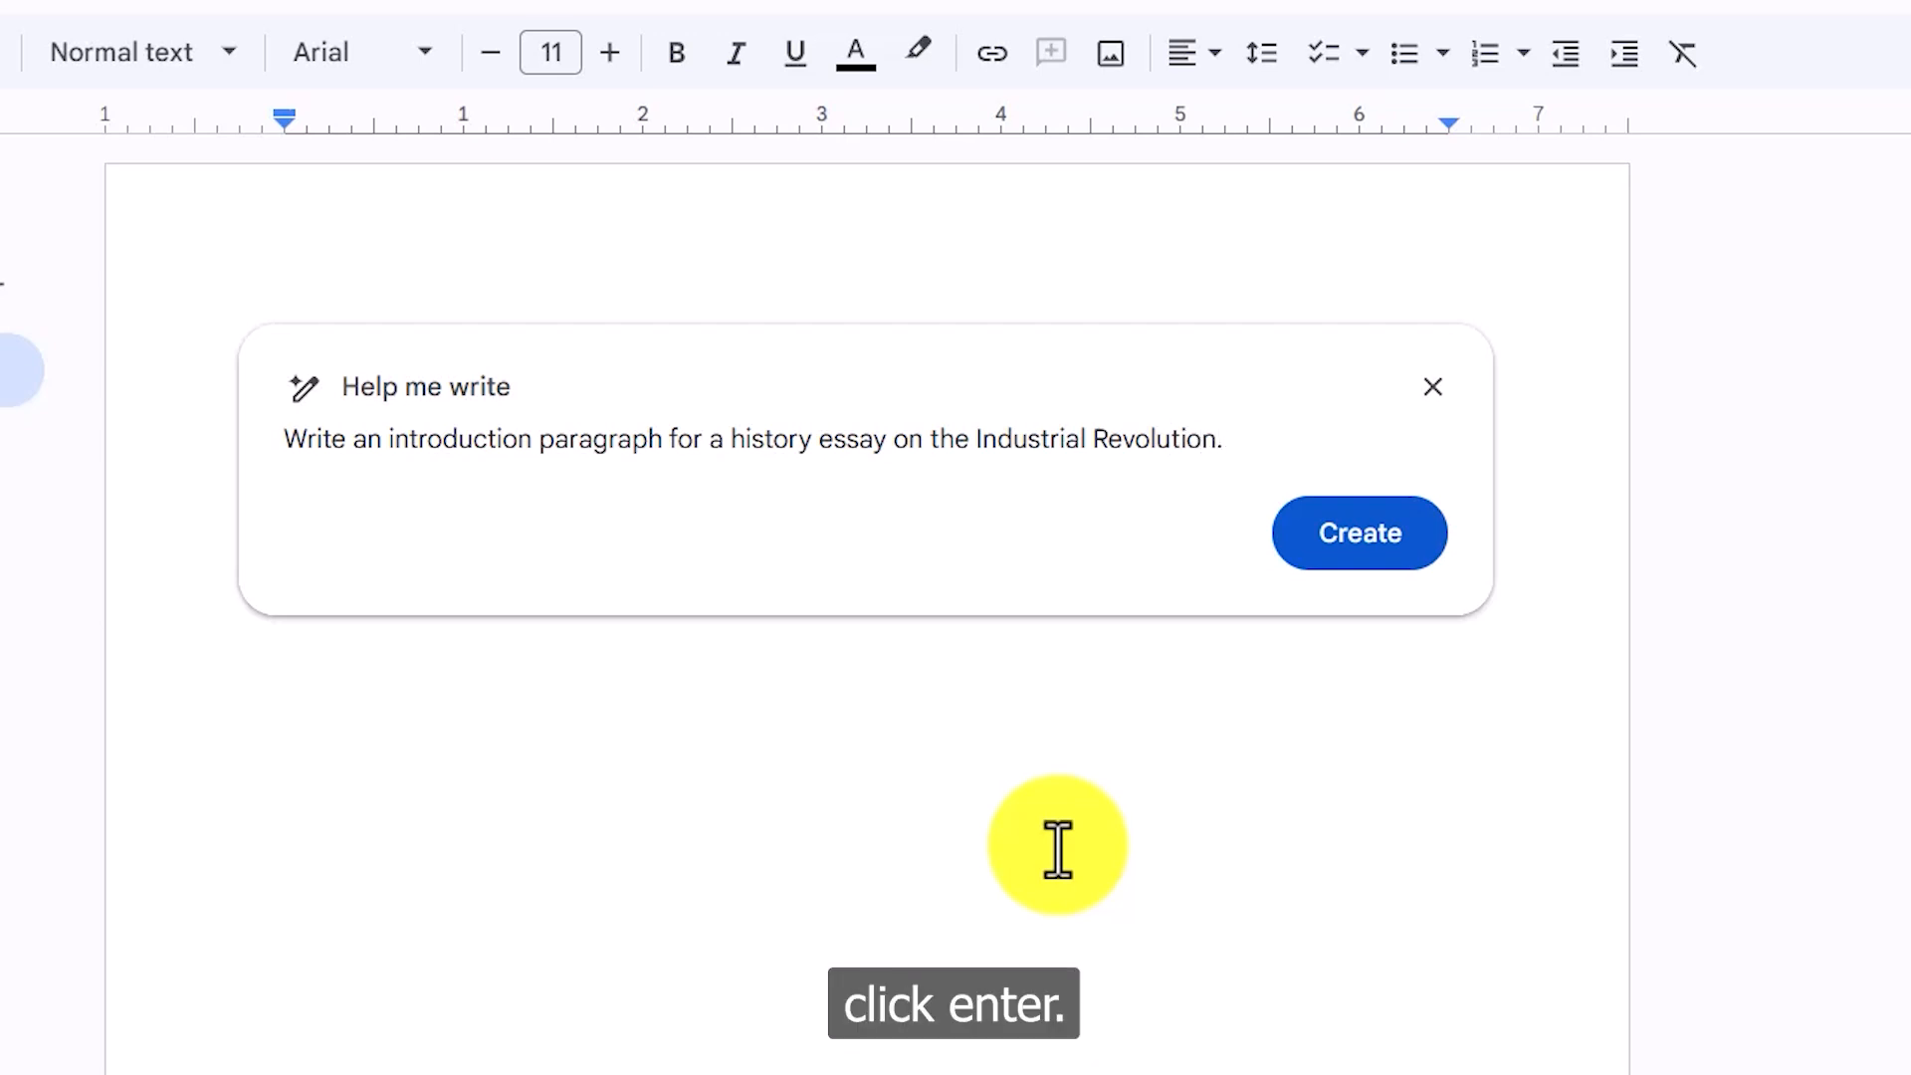
key(Return)
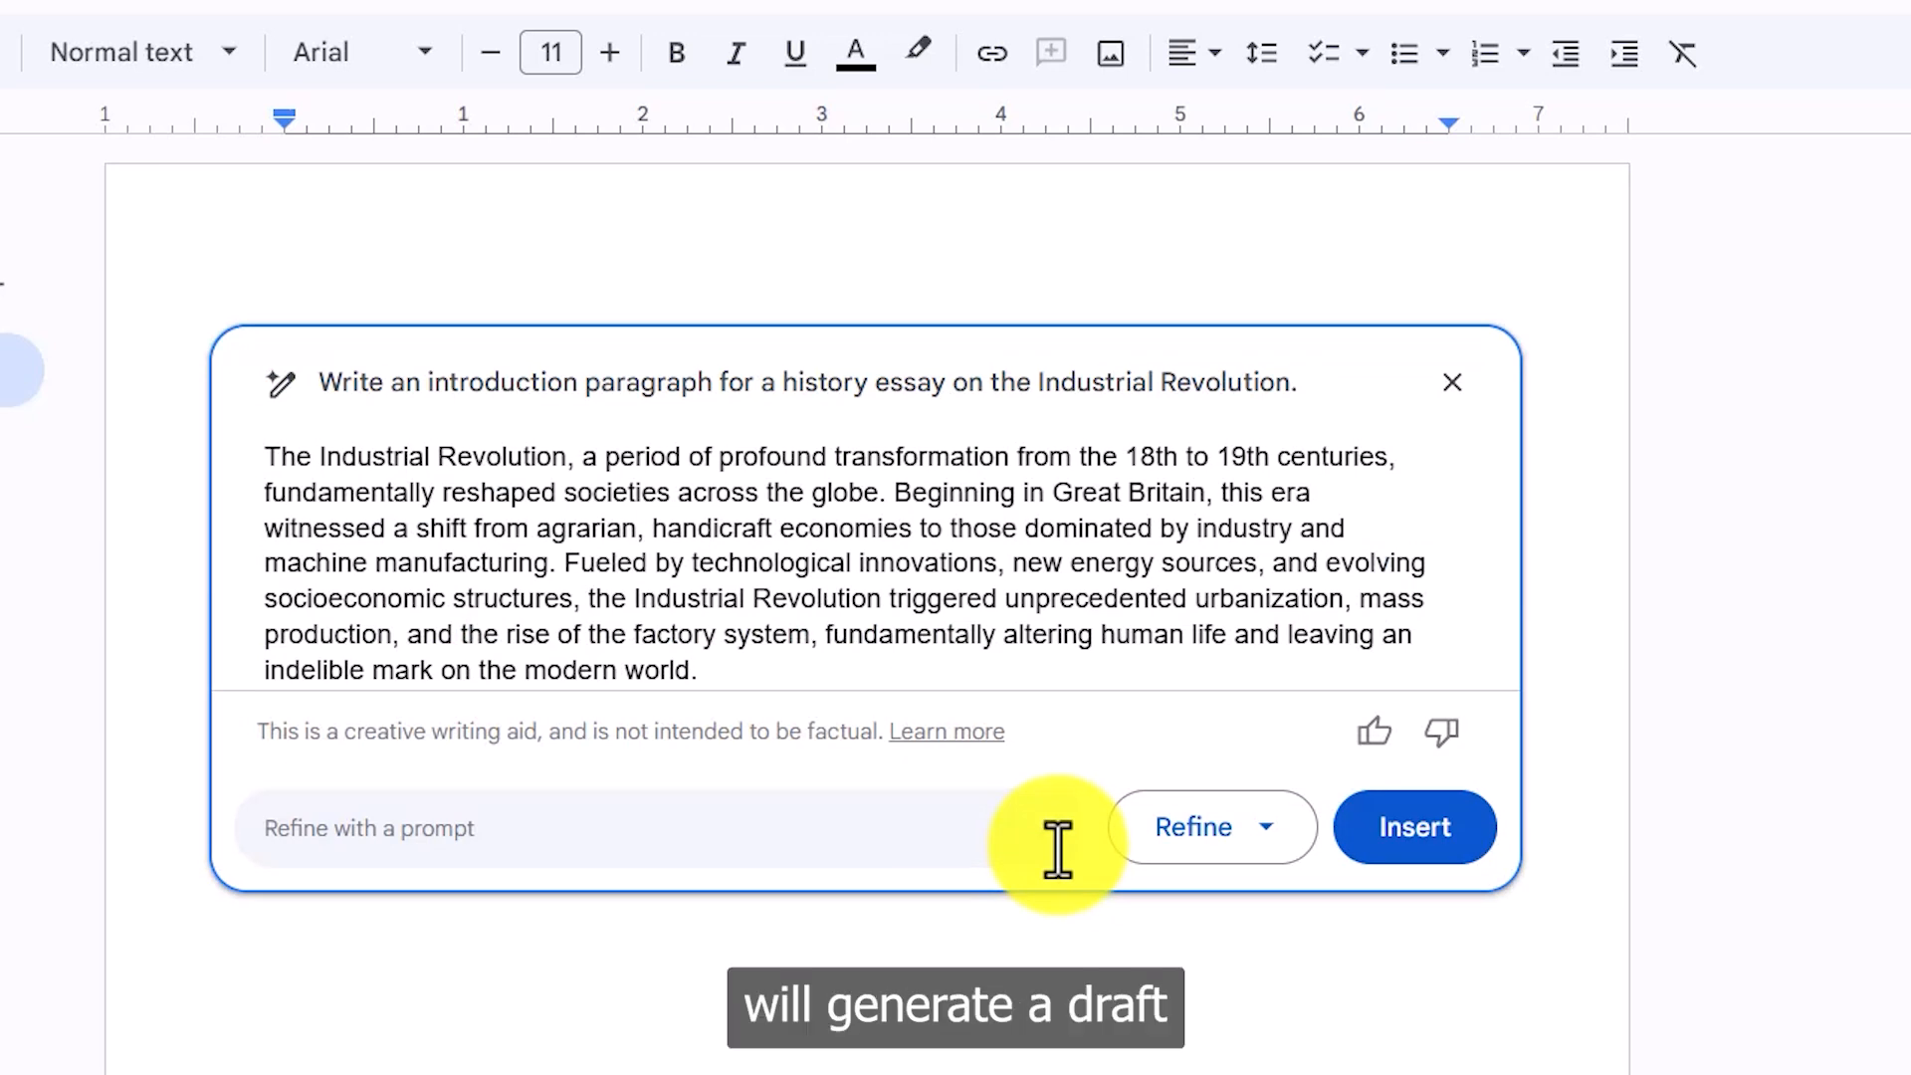
Refine the generated introduction draft with the custom prompt "Rephrase".
scroll(597, 493, down, 5)
scroll(669, 488, up, 3)
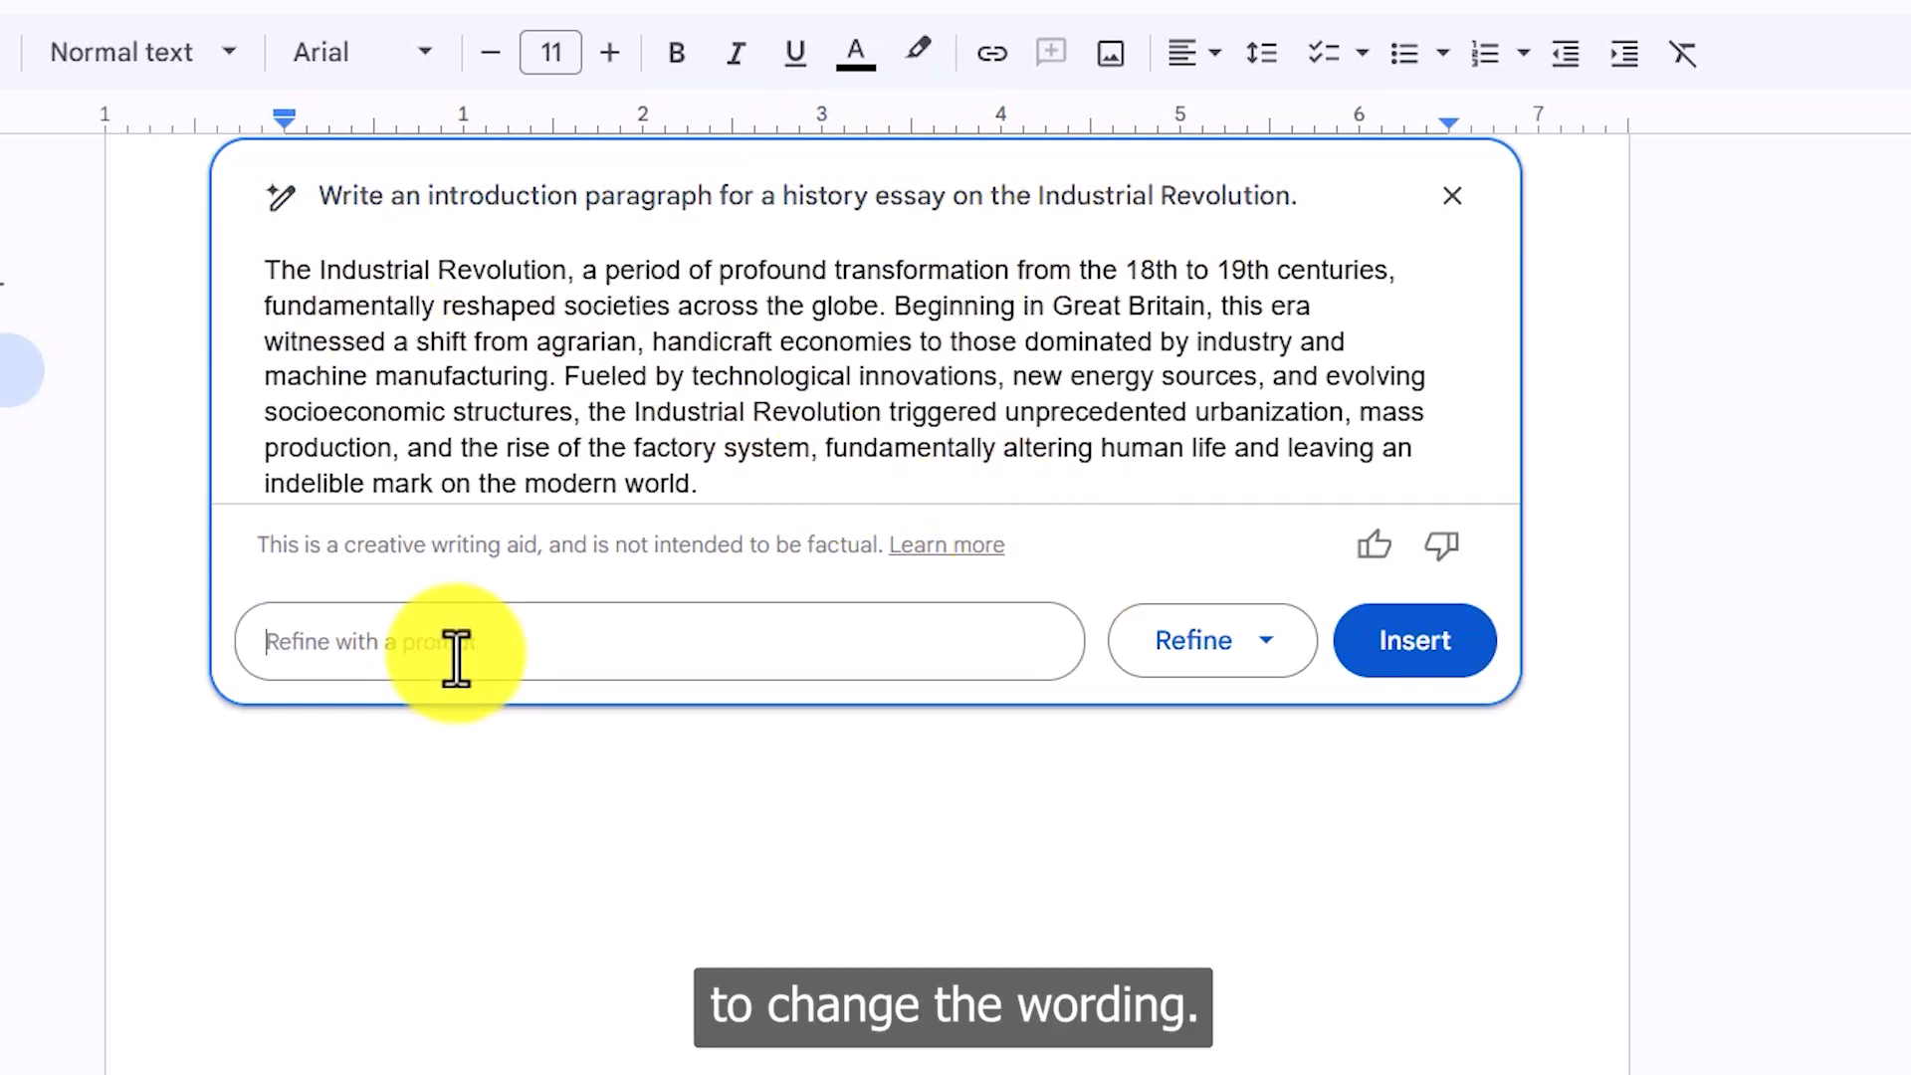
click(456, 657)
text(Rephrase)
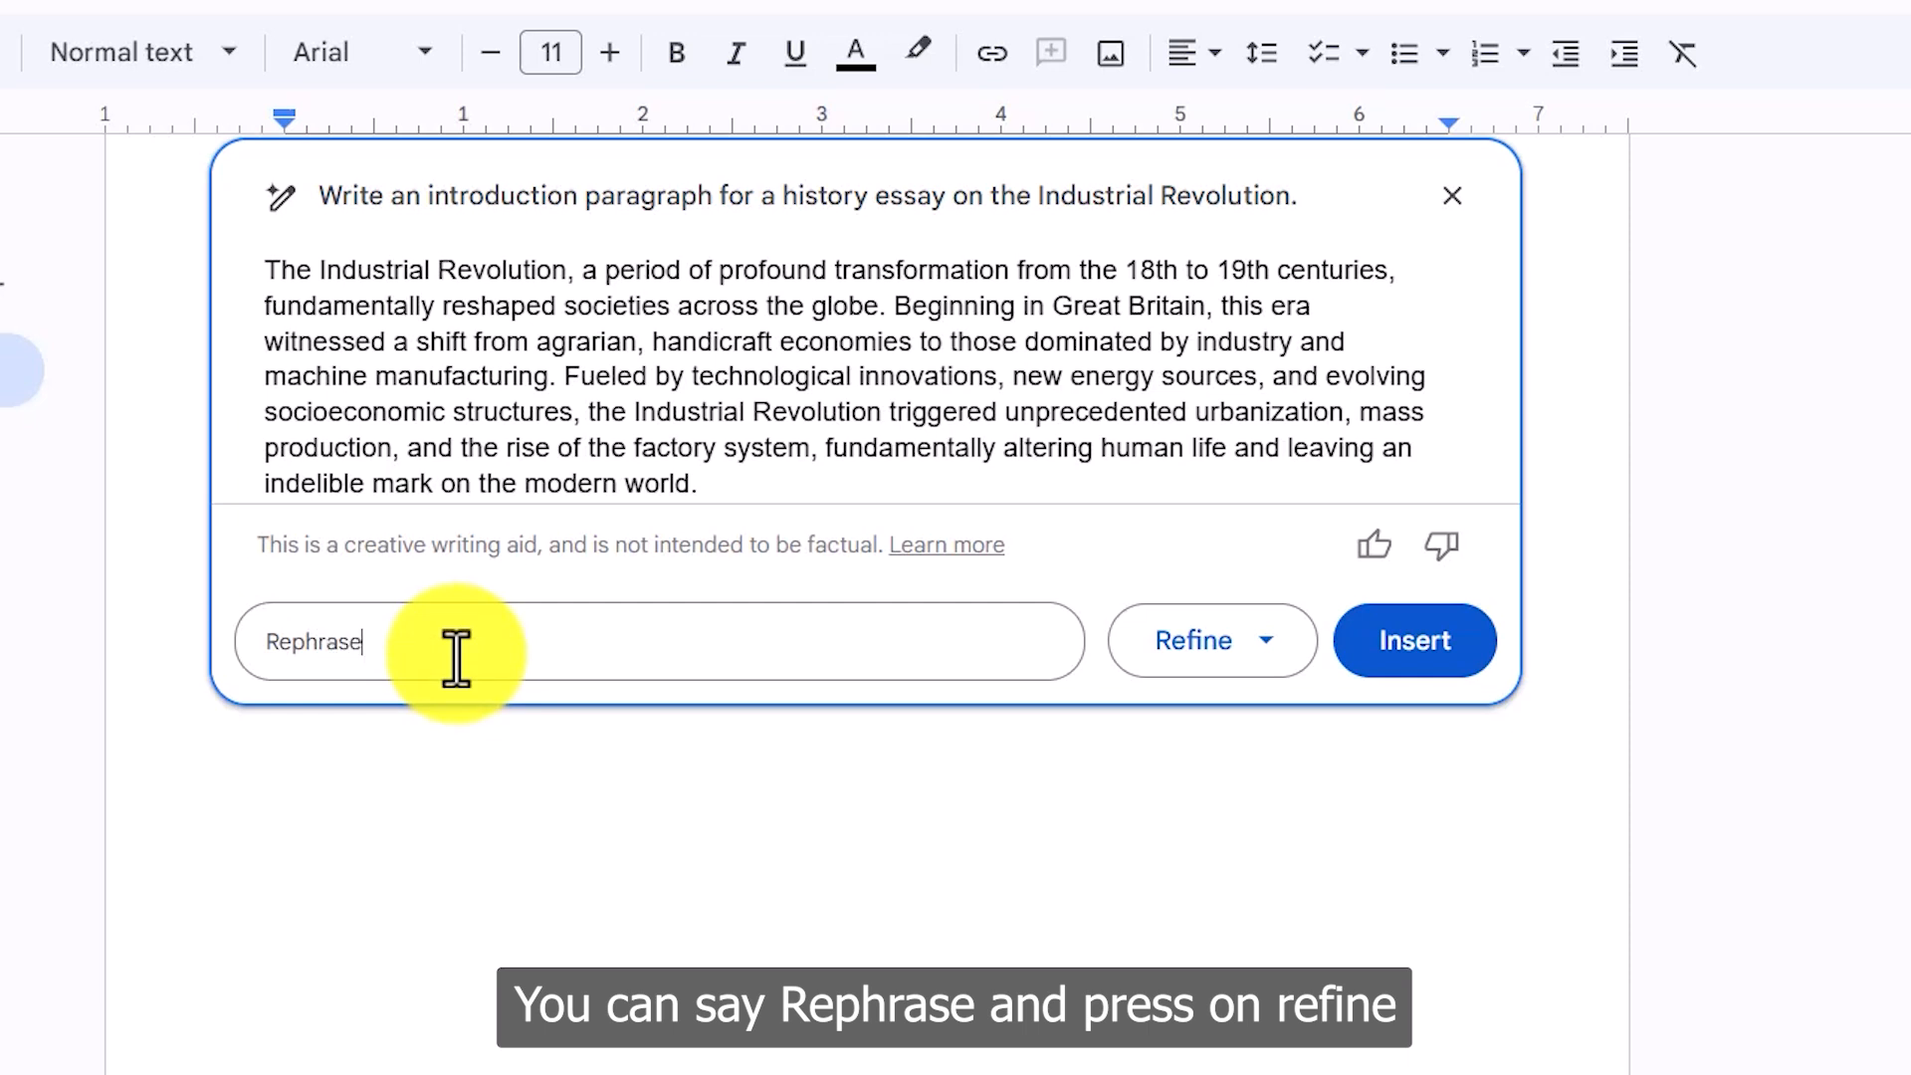
click(1228, 659)
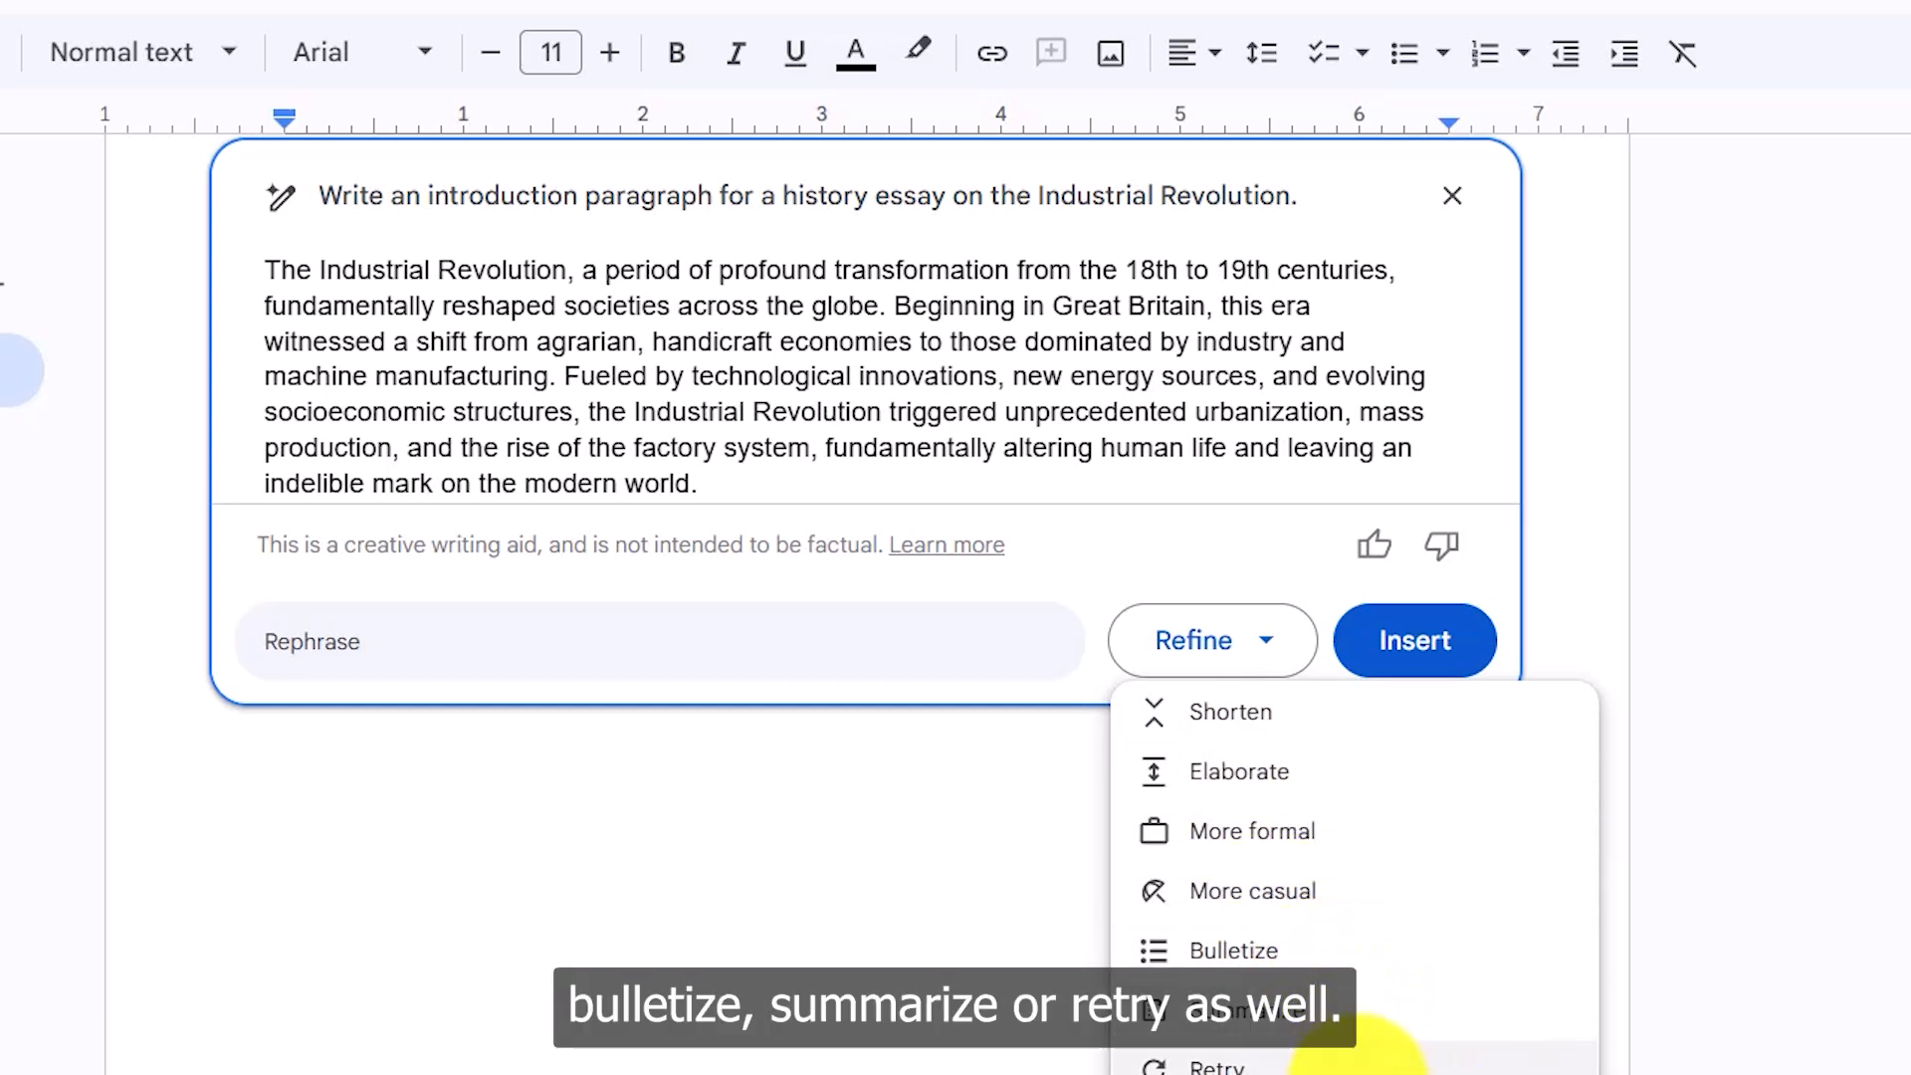
click(810, 624)
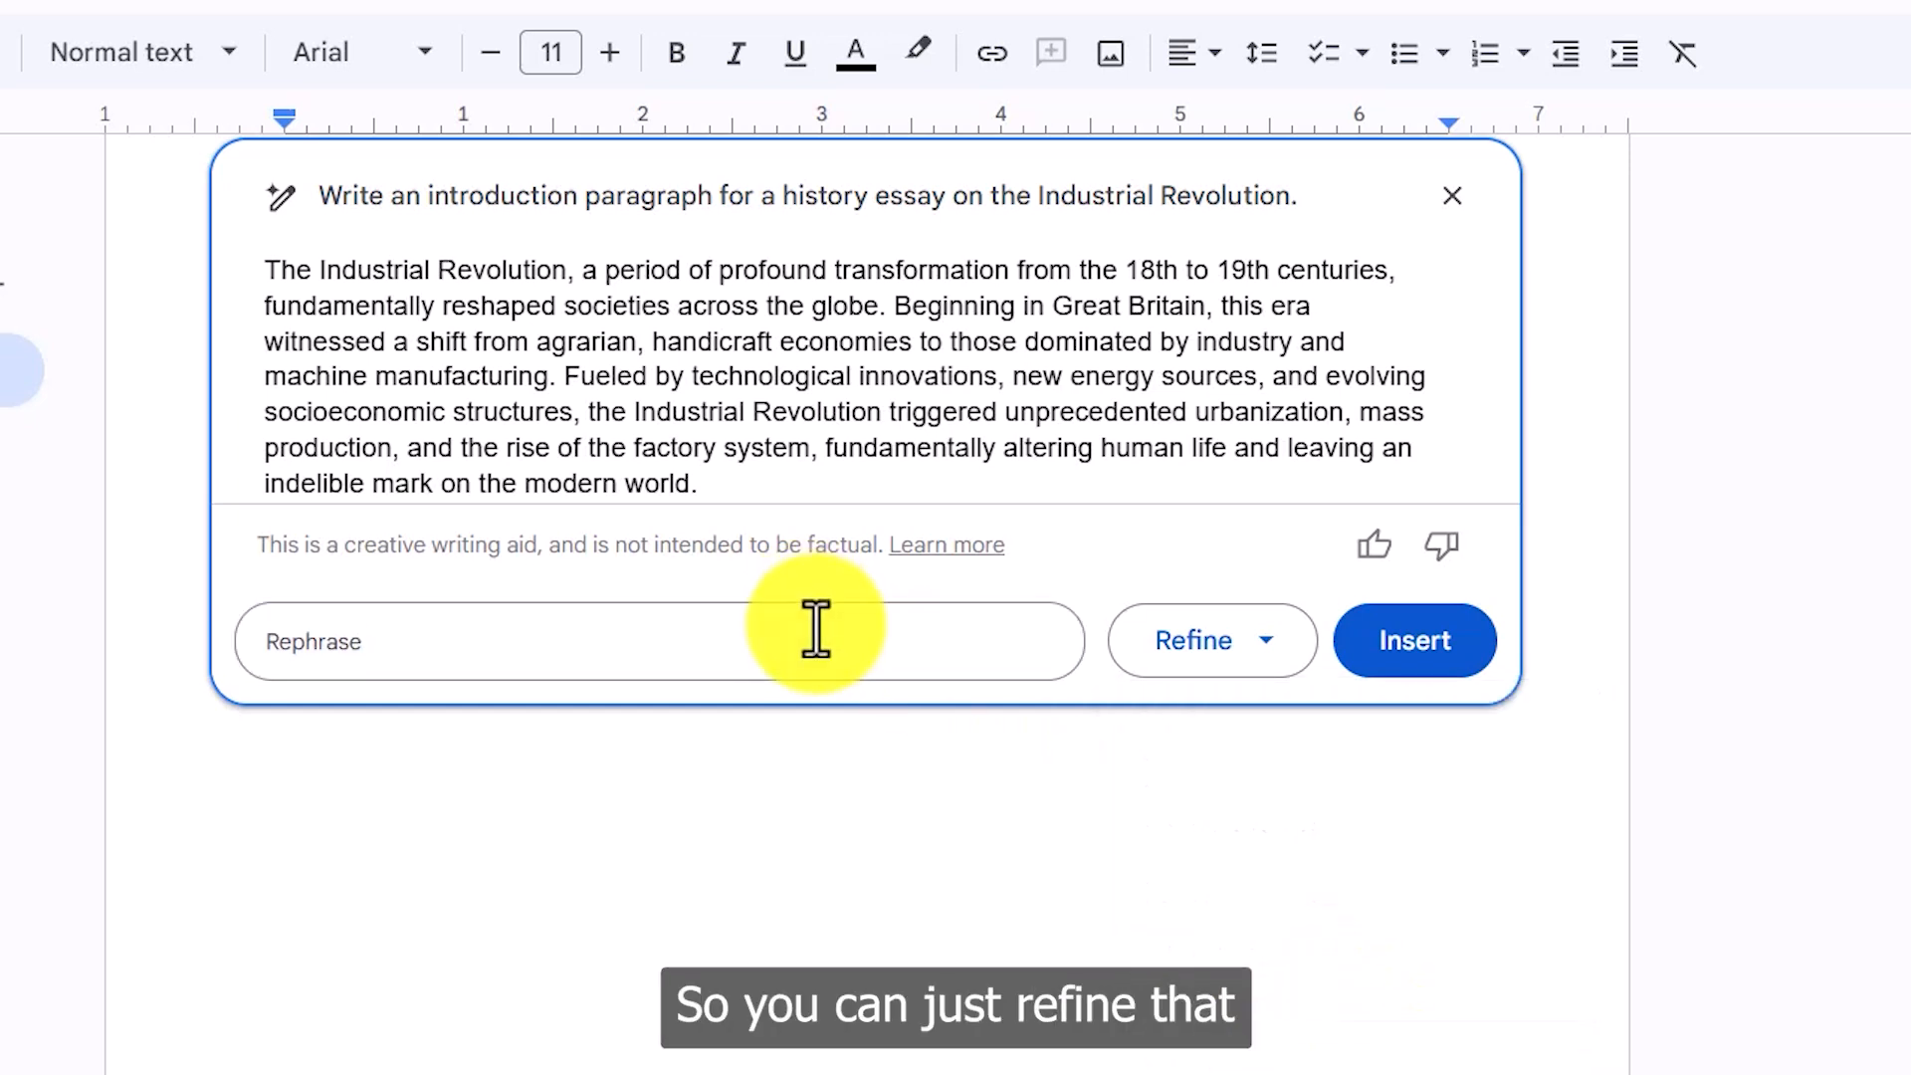
click(1203, 649)
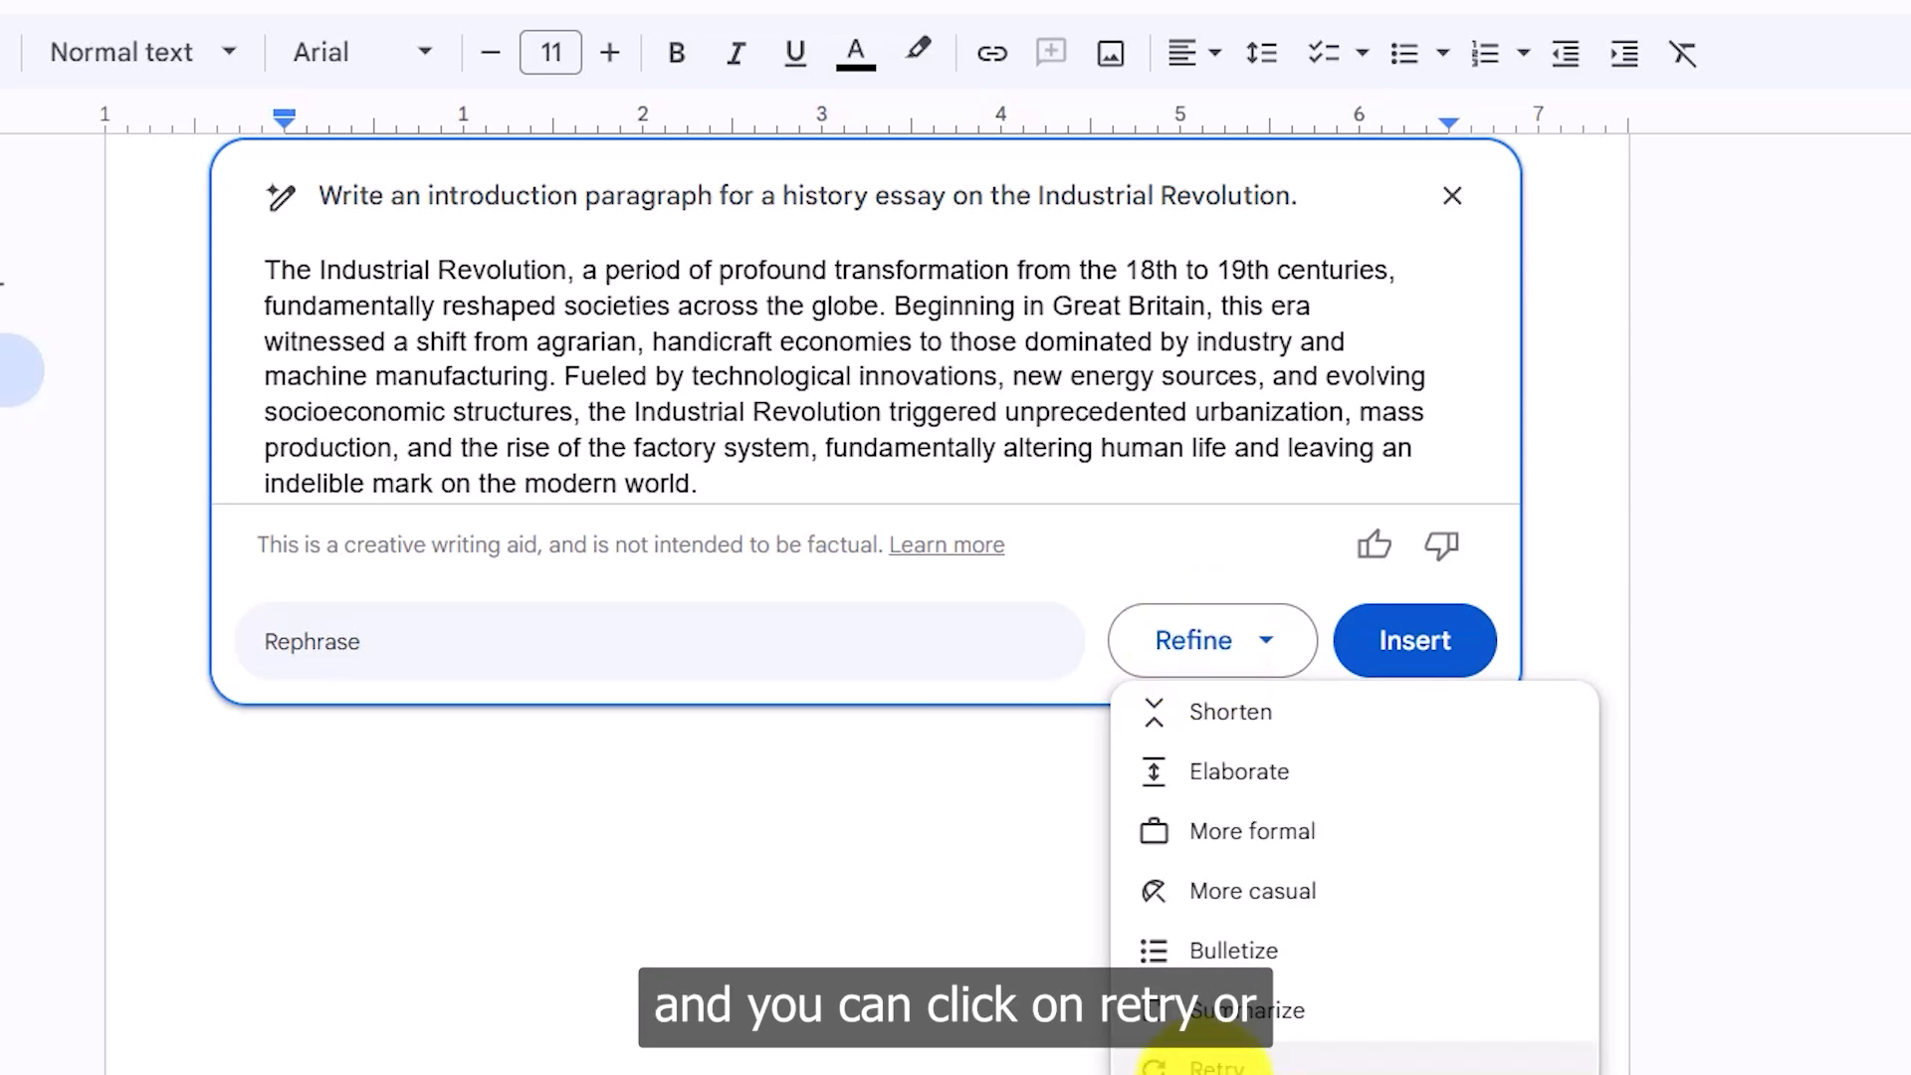
click(773, 640)
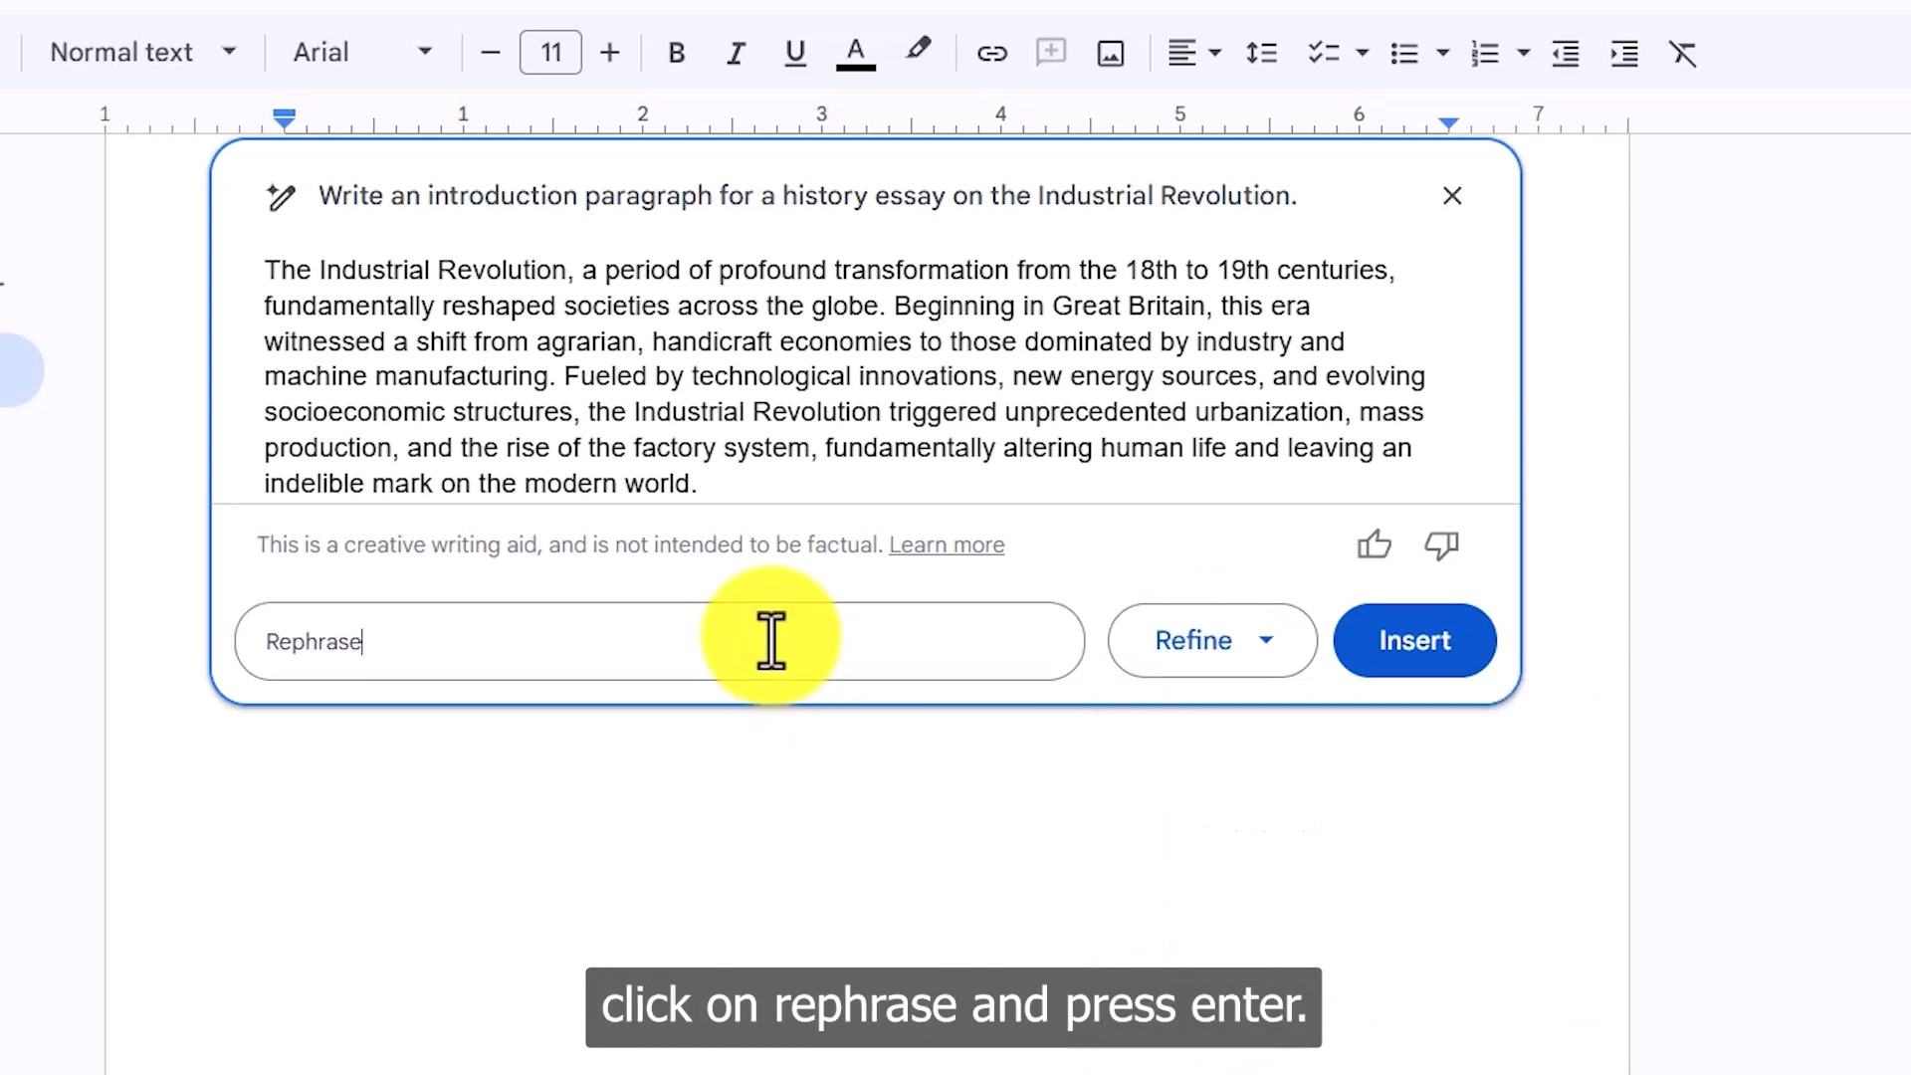
key(Return)
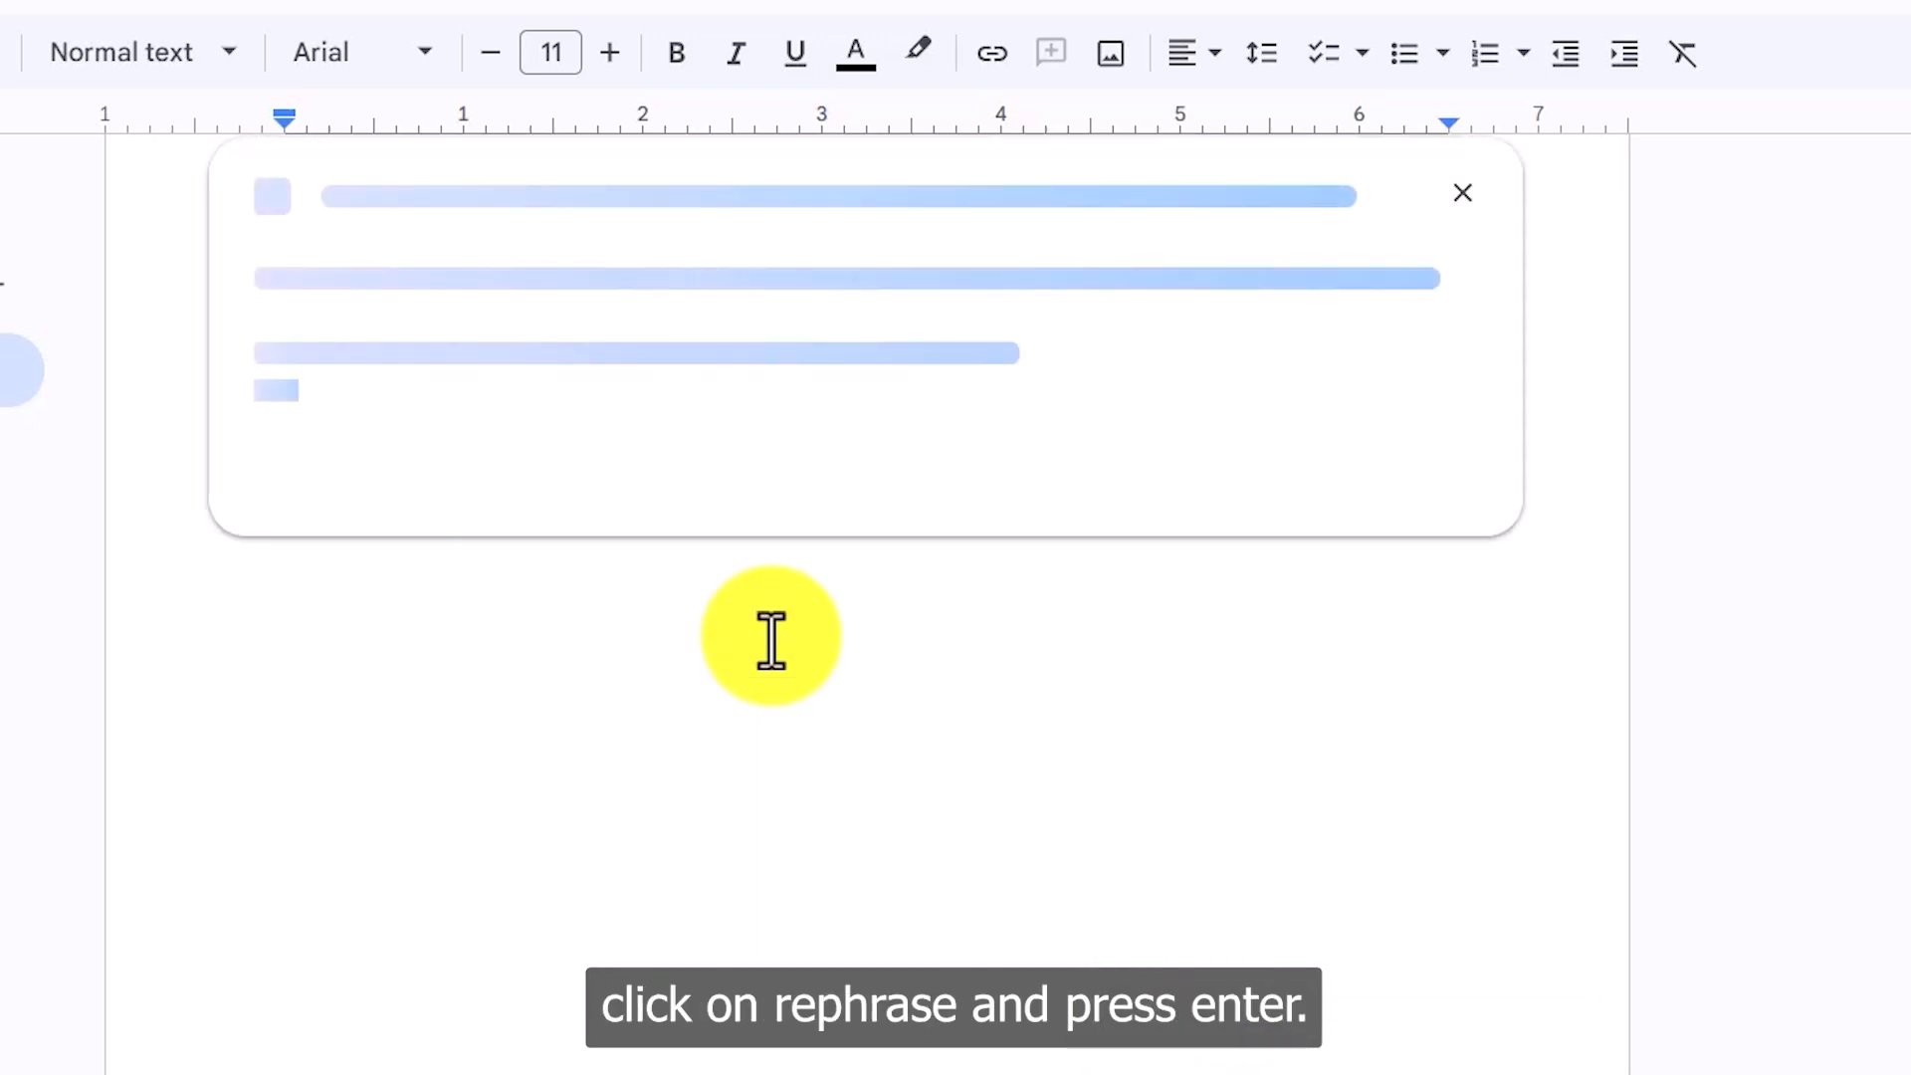
Refine the rephrased draft with the More formal option and insert the resulting version into the document.
click(1194, 652)
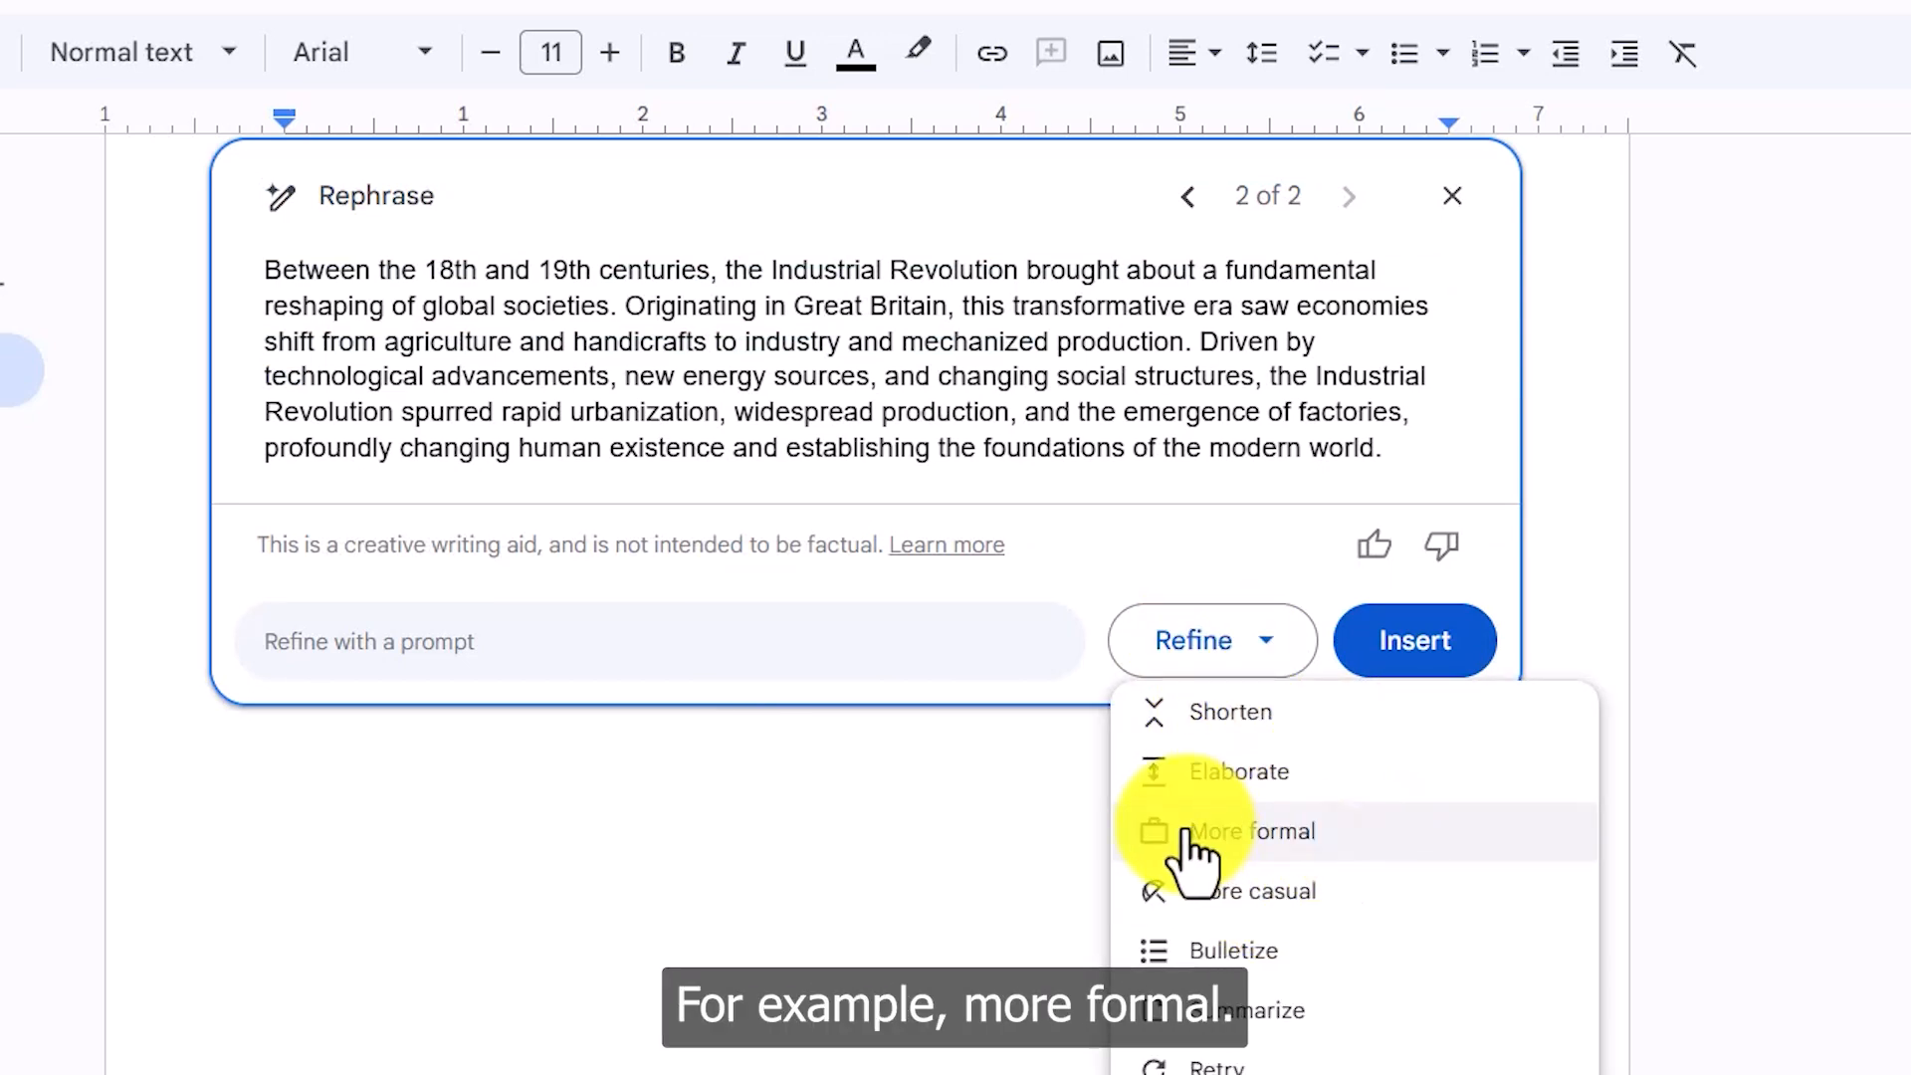
click(1262, 836)
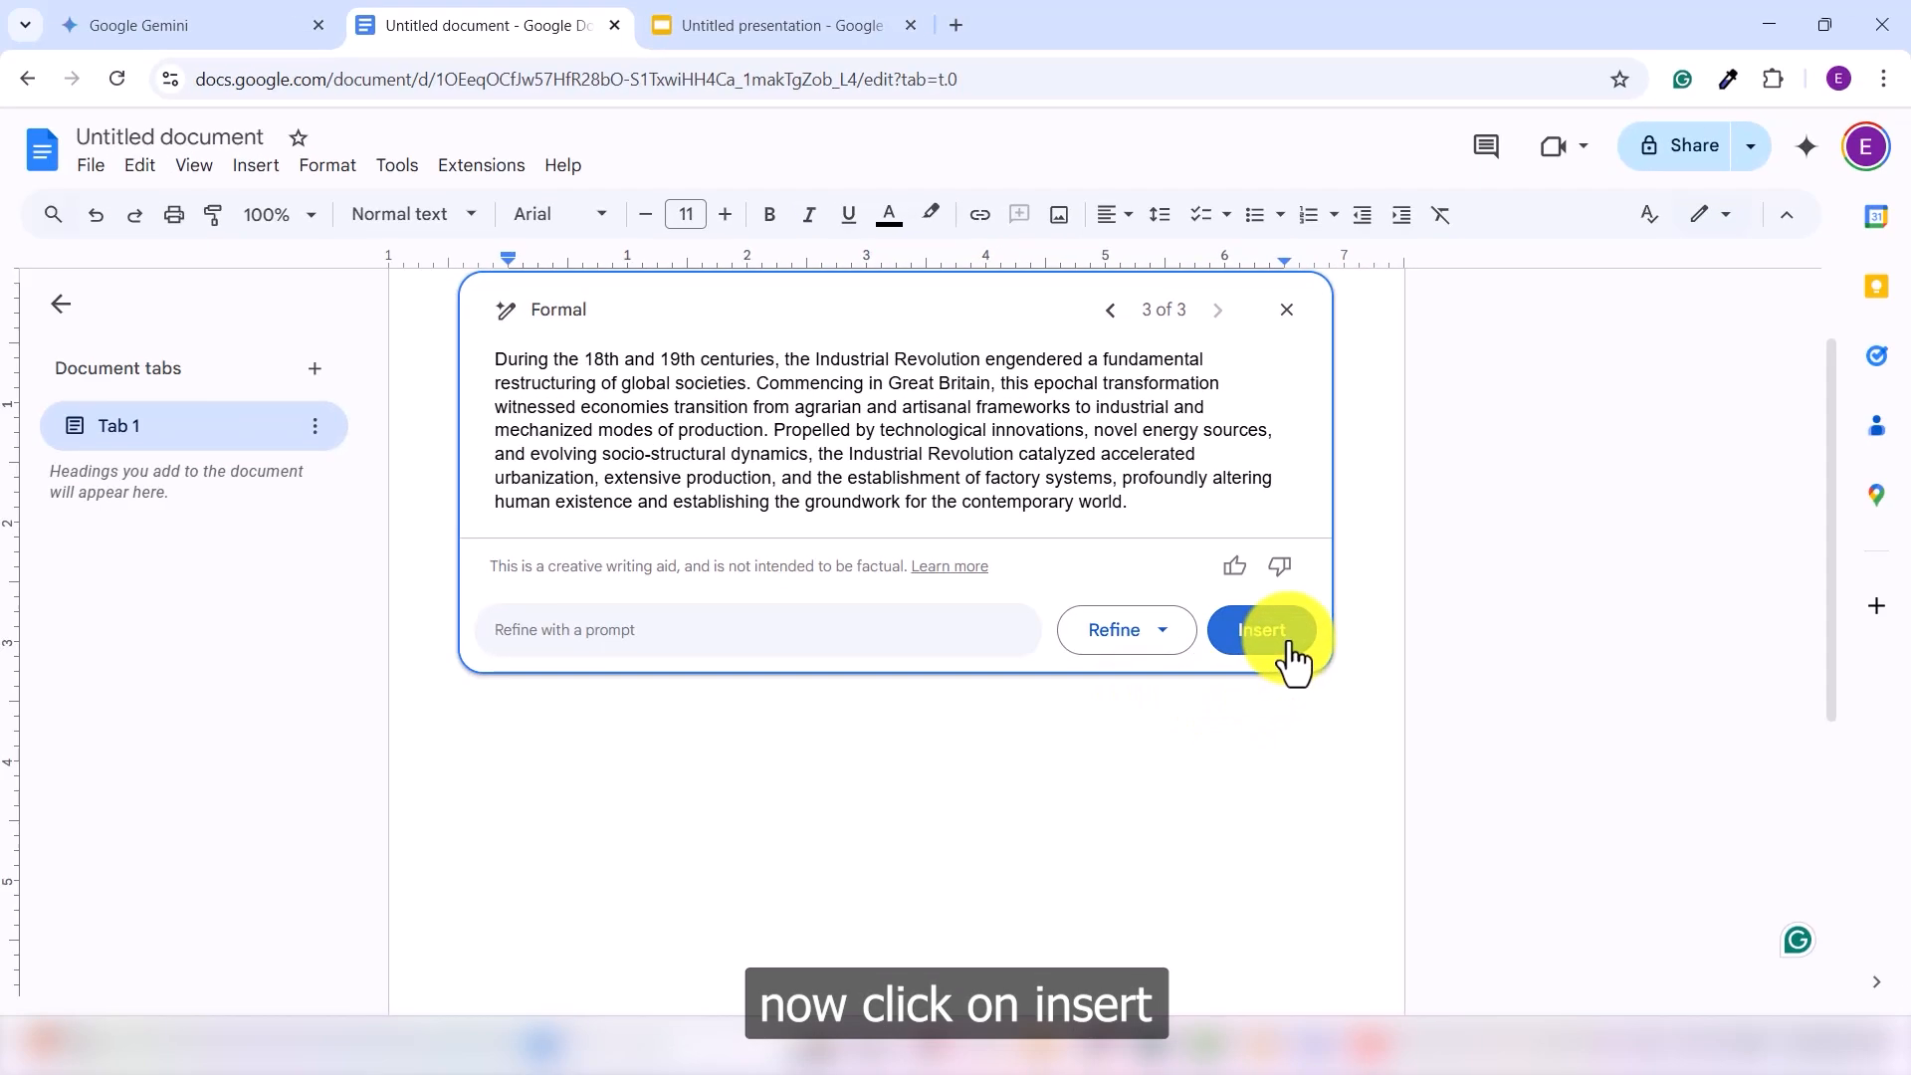
click(1291, 647)
Elaborate the paragraph's last sentence, starting "Propelled by technological innovations", with Refine, insert the generated text and review it.
scroll(846, 497, up, 2)
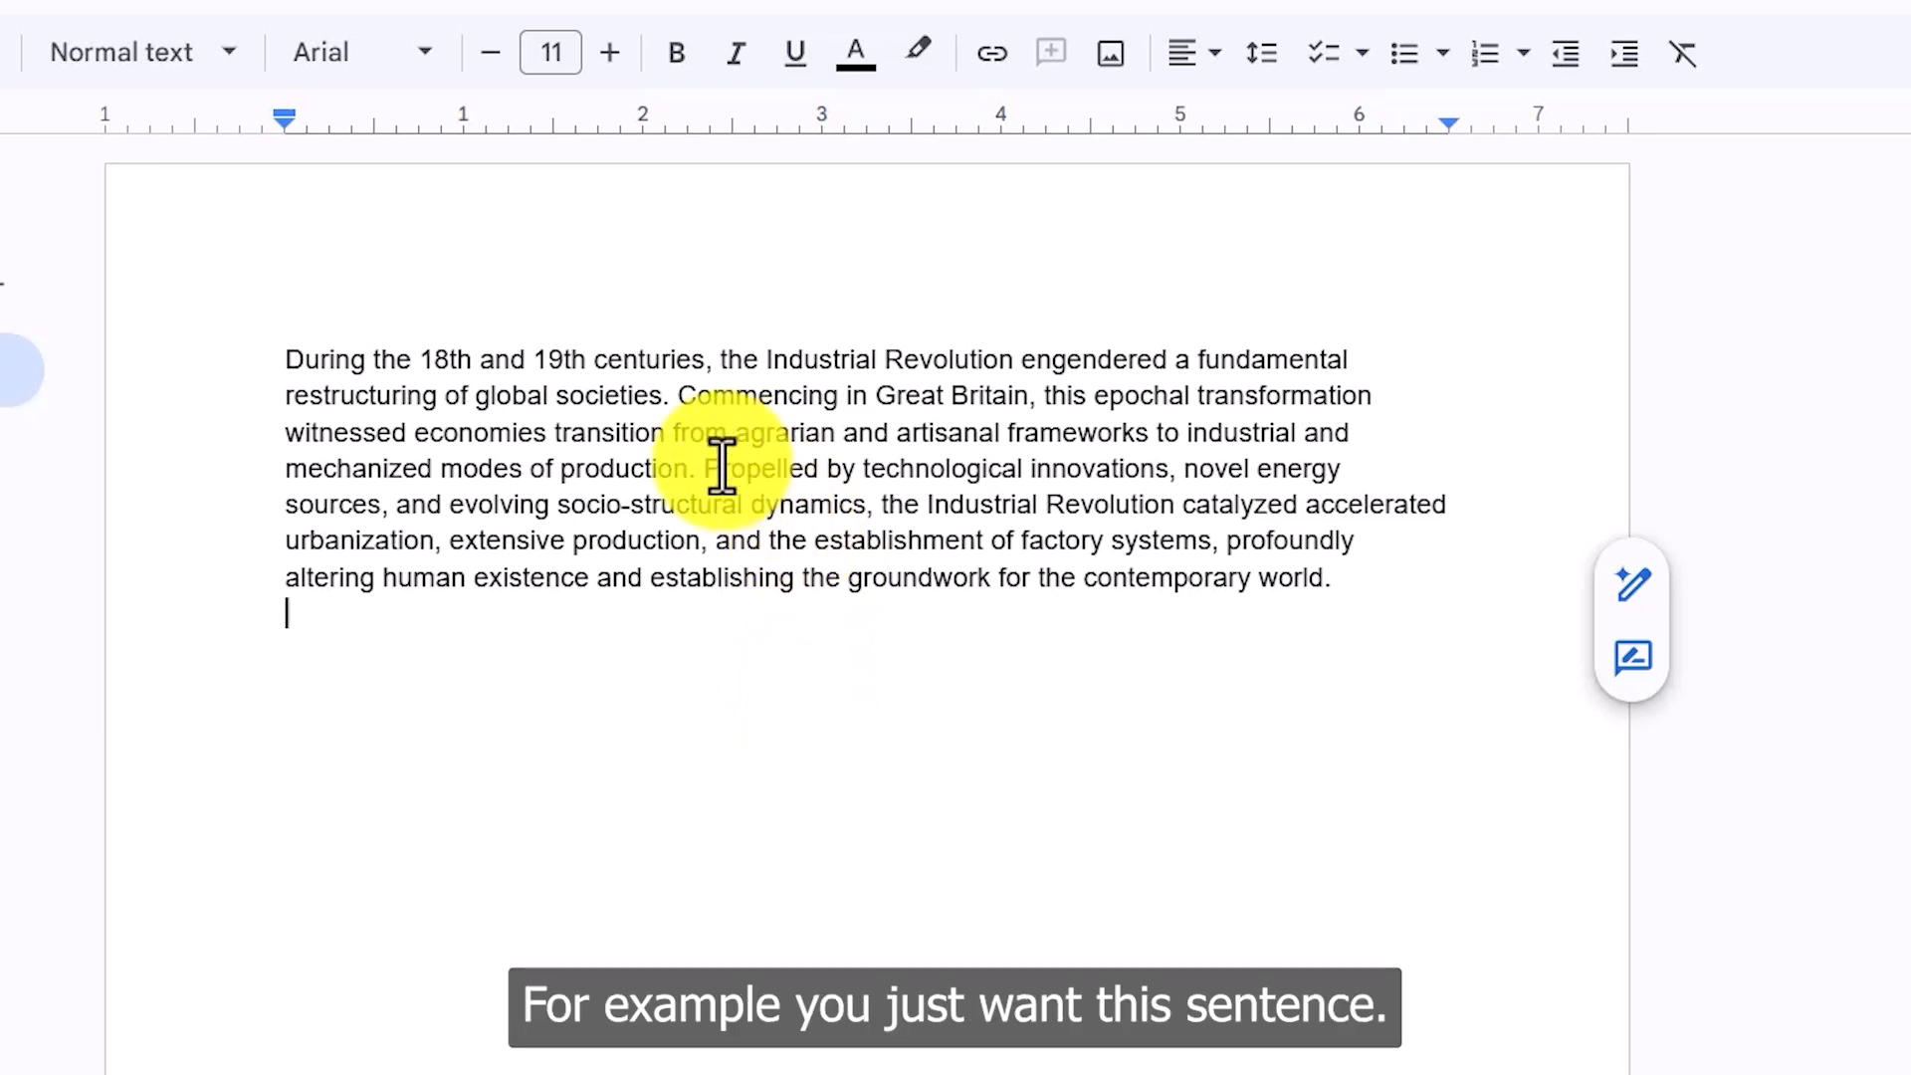
drag(708, 476, 1418, 588)
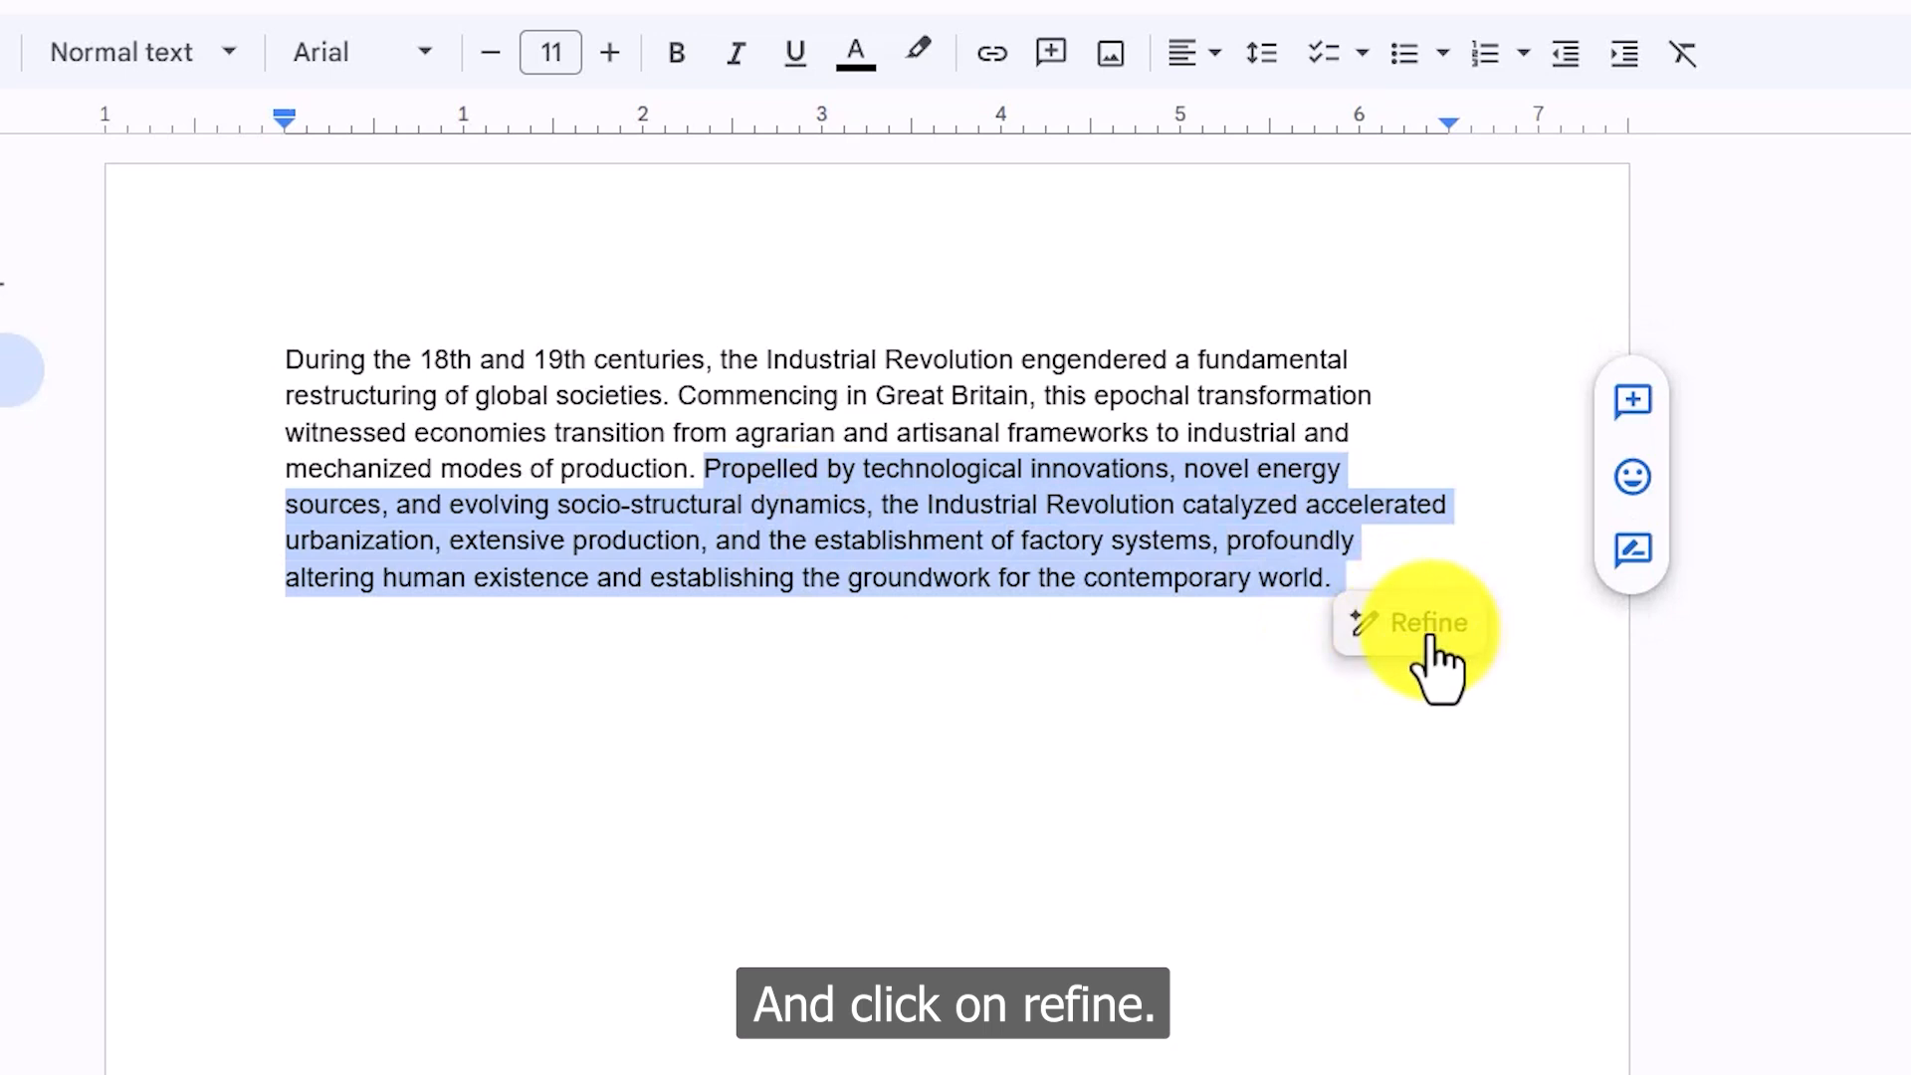
click(1425, 627)
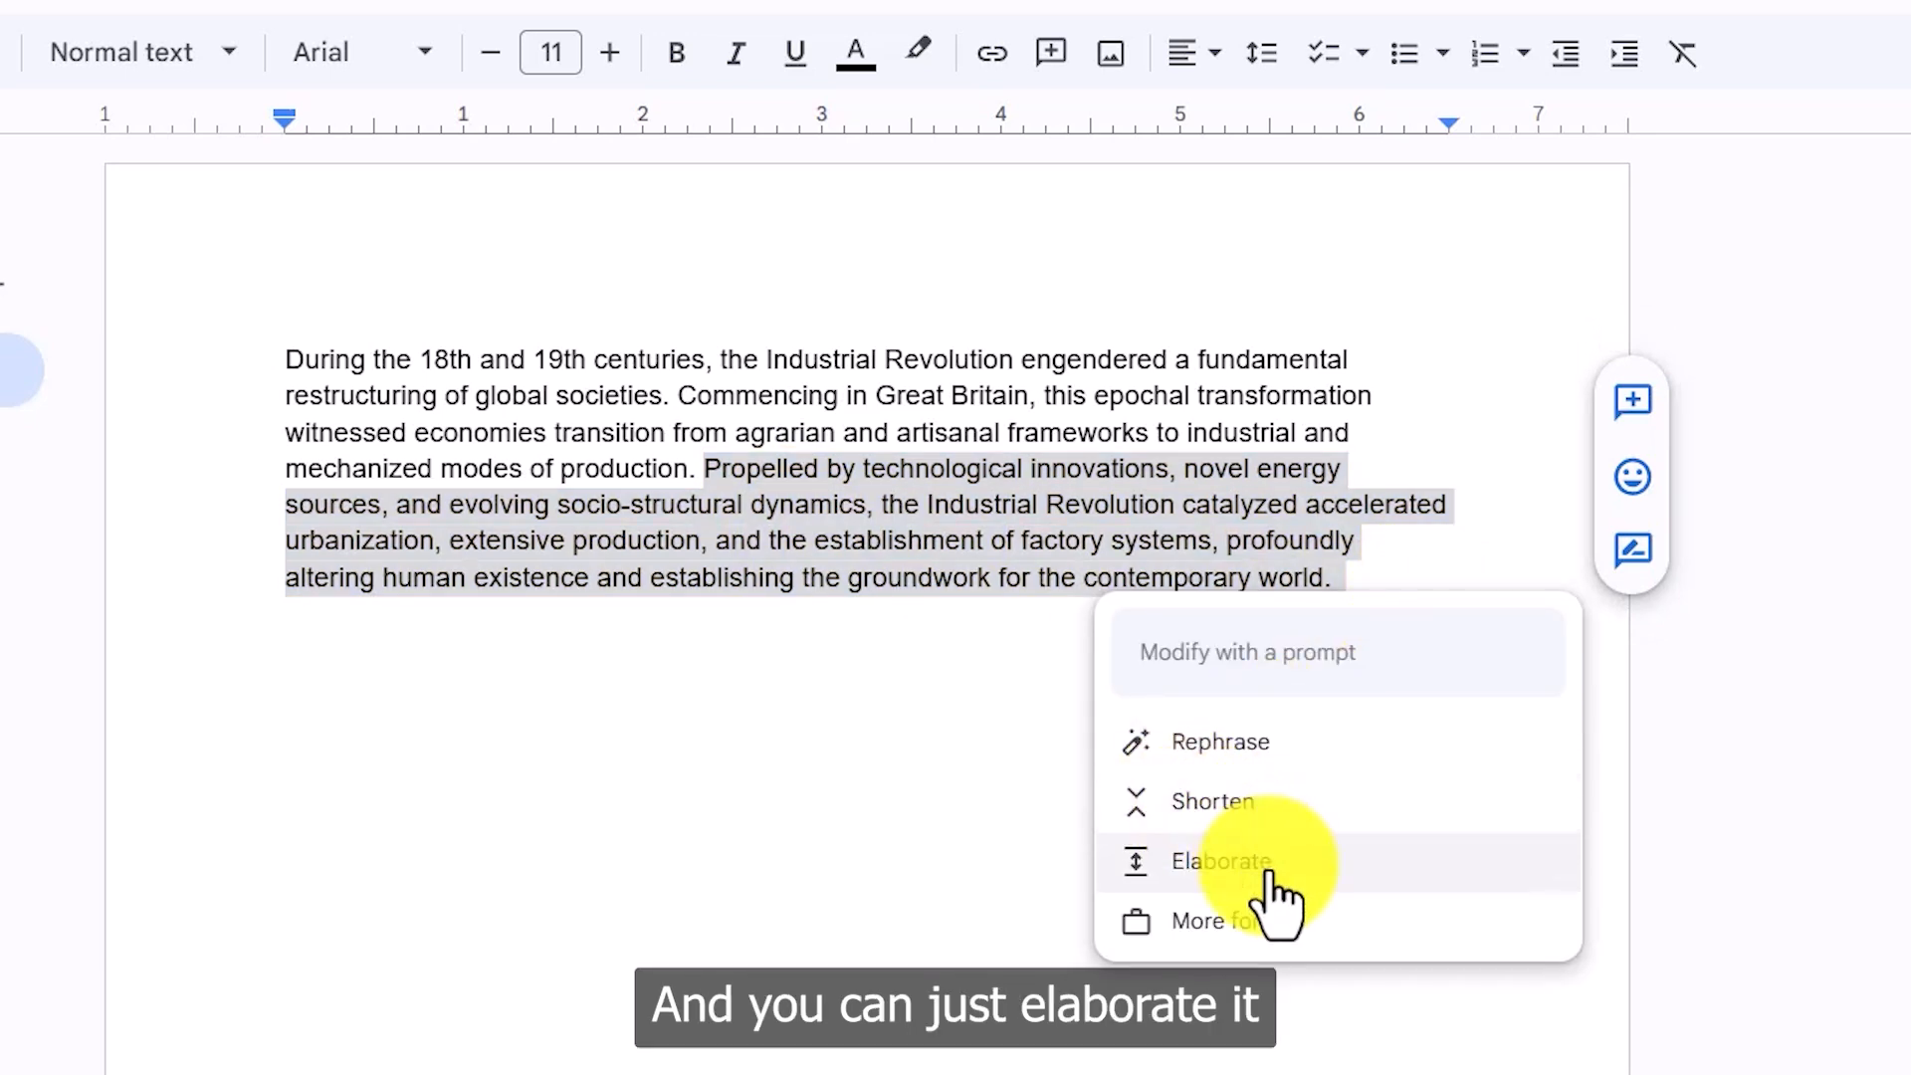
click(1334, 868)
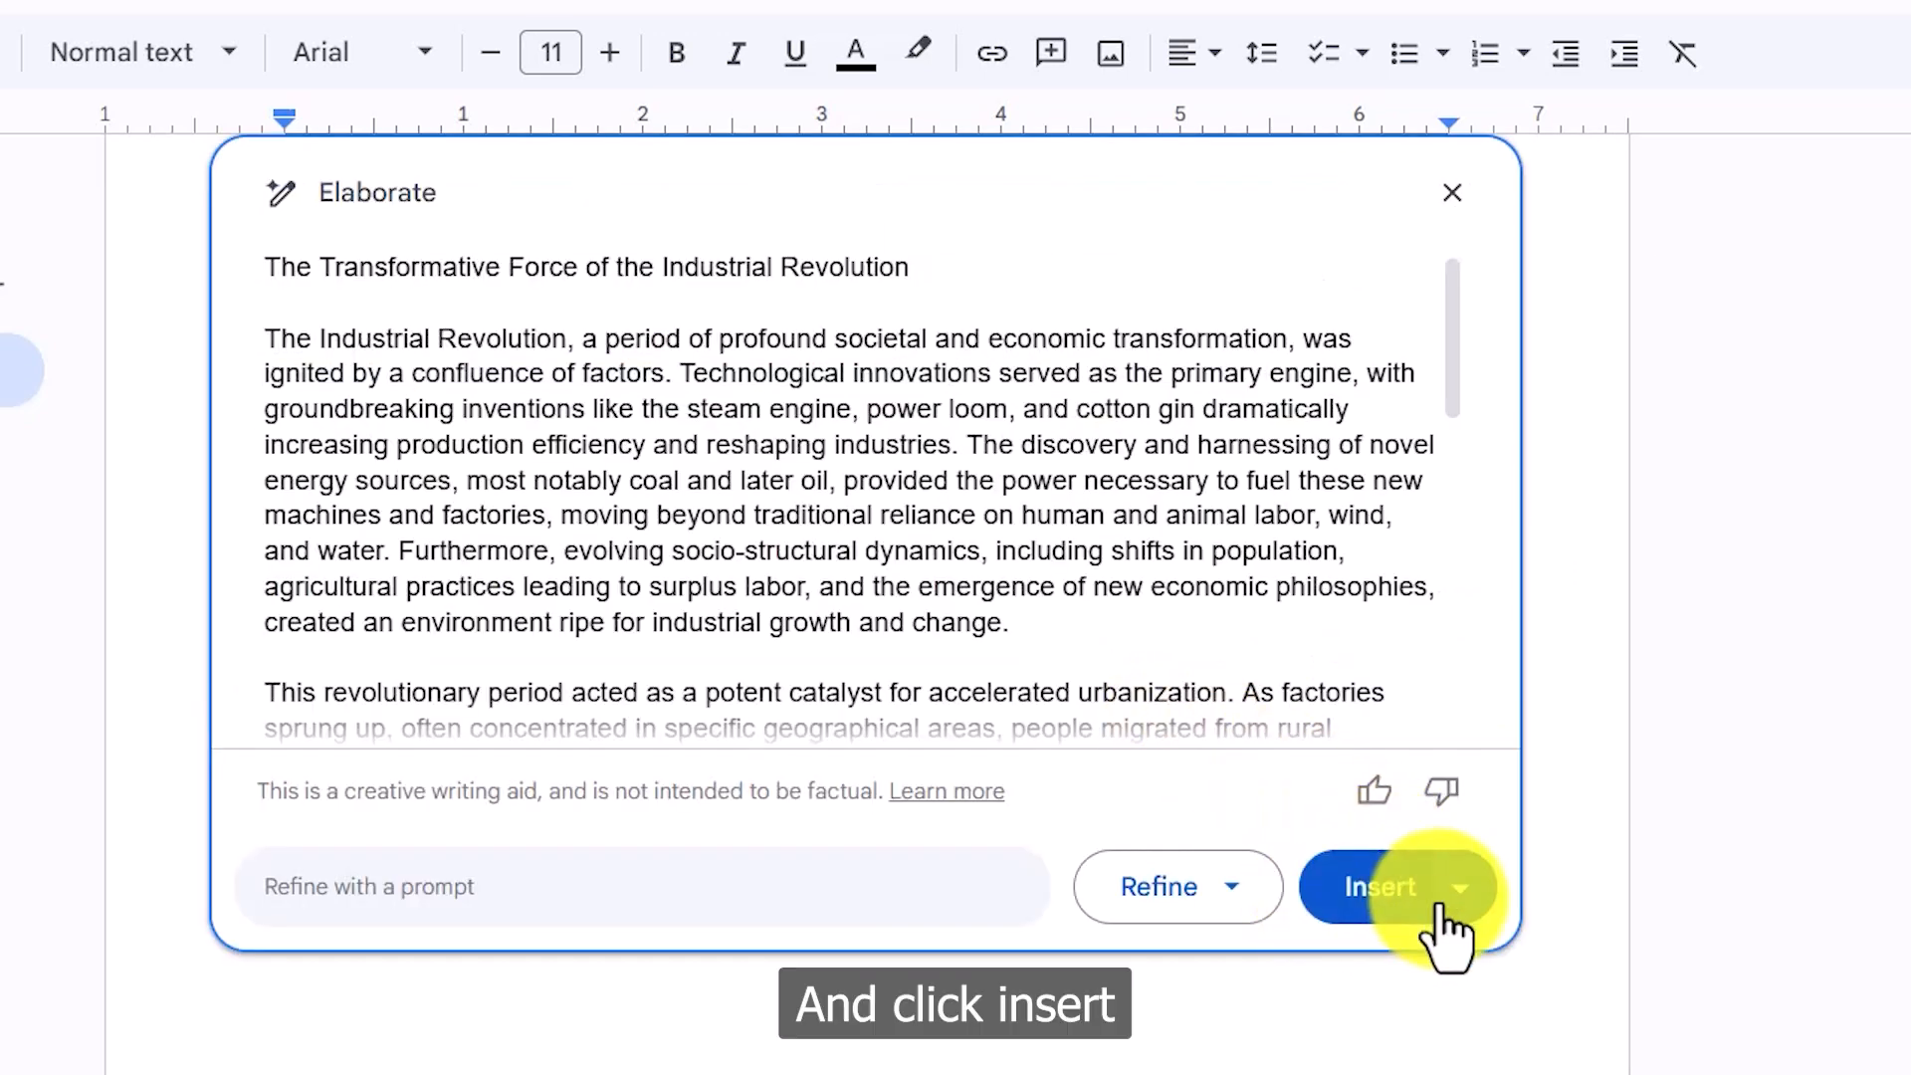
click(1368, 879)
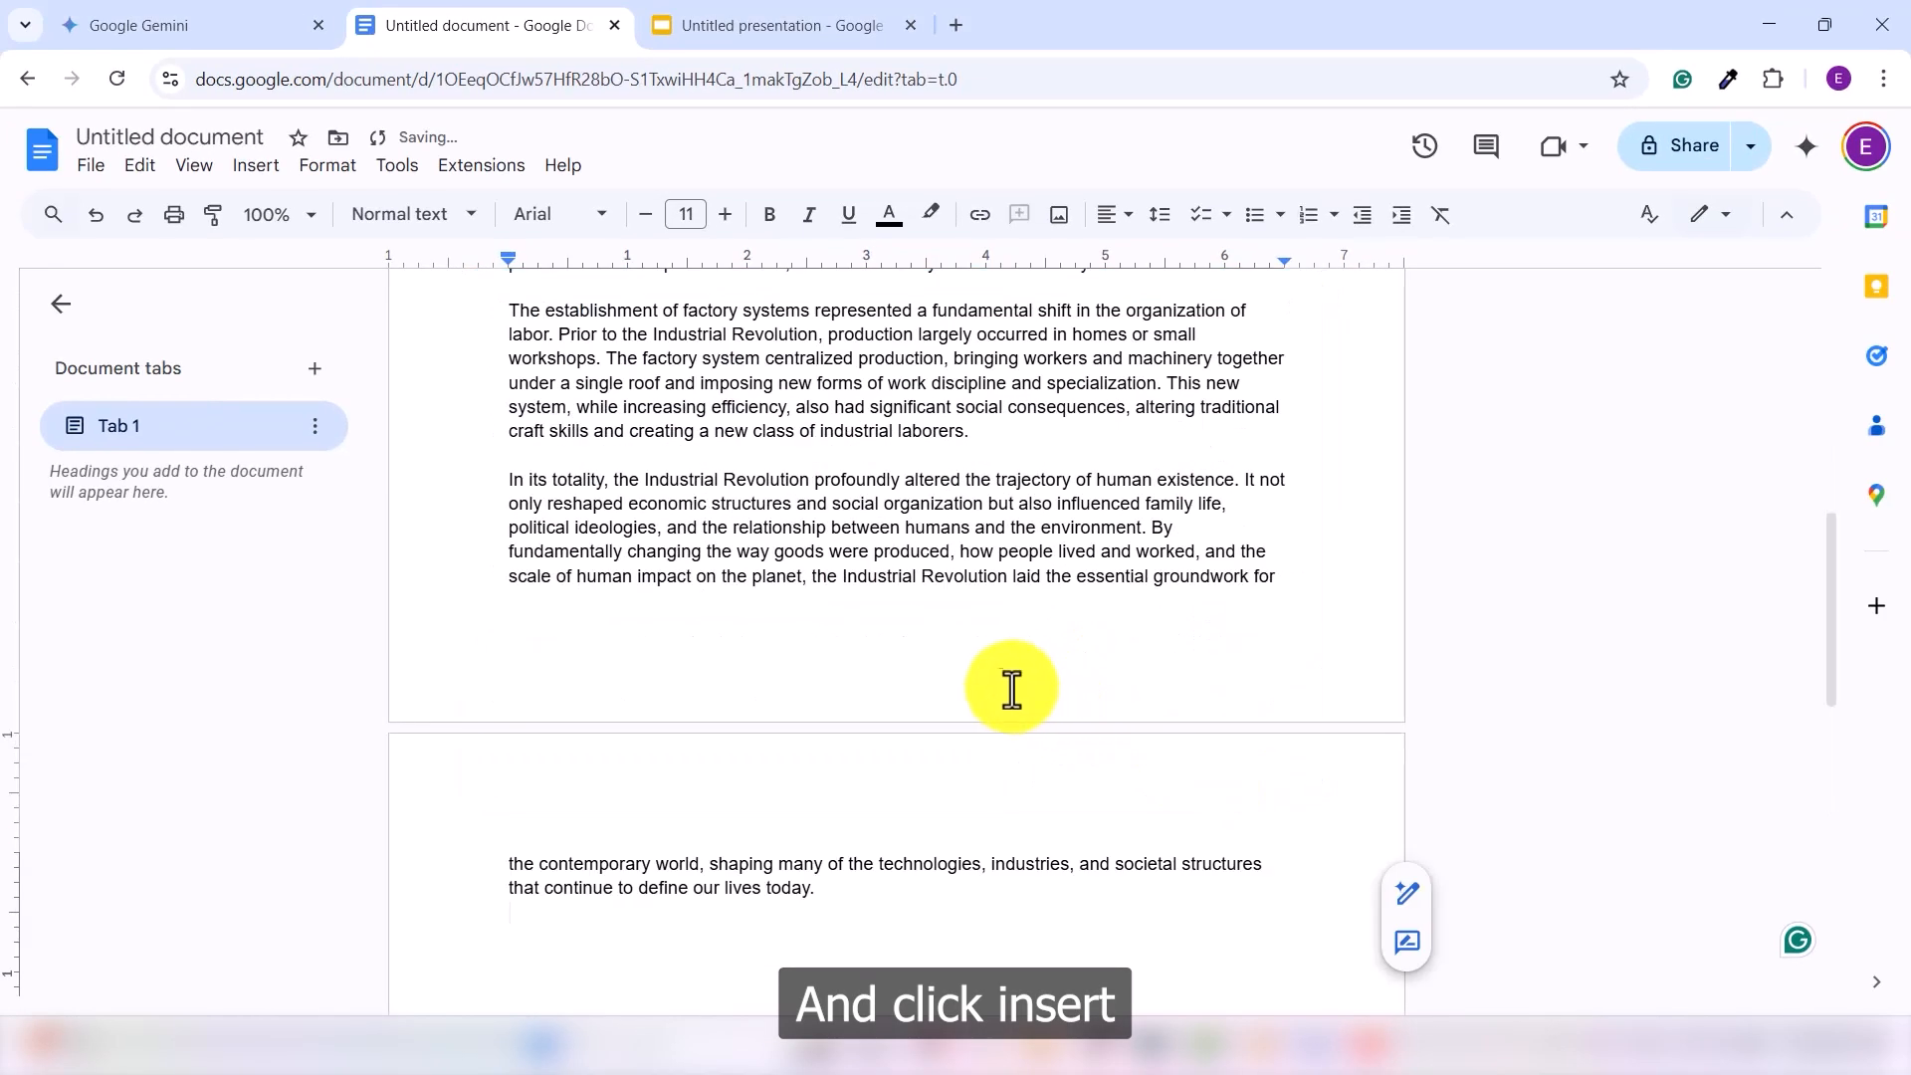
scroll(928, 654, up, 4)
scroll(929, 654, up, 5)
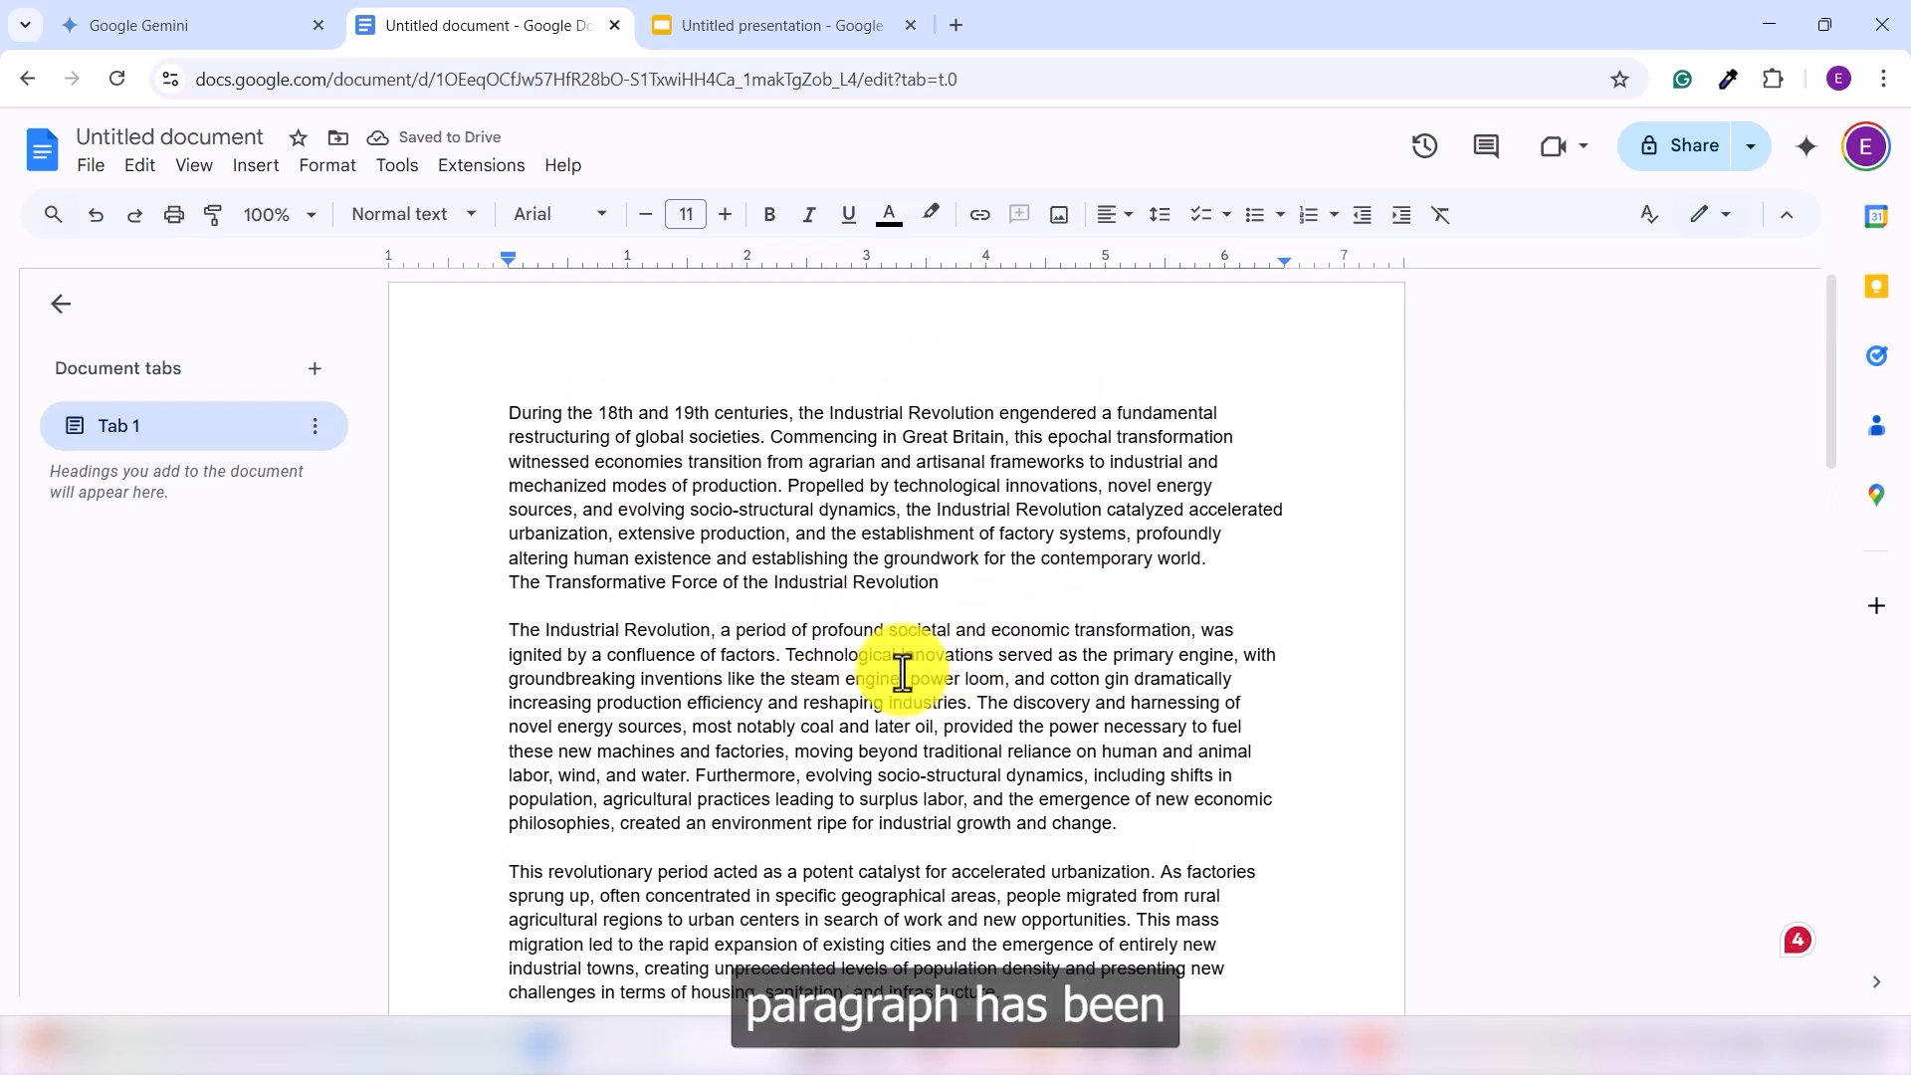
scroll(1023, 670, down, 10)
scroll(895, 757, down, 2)
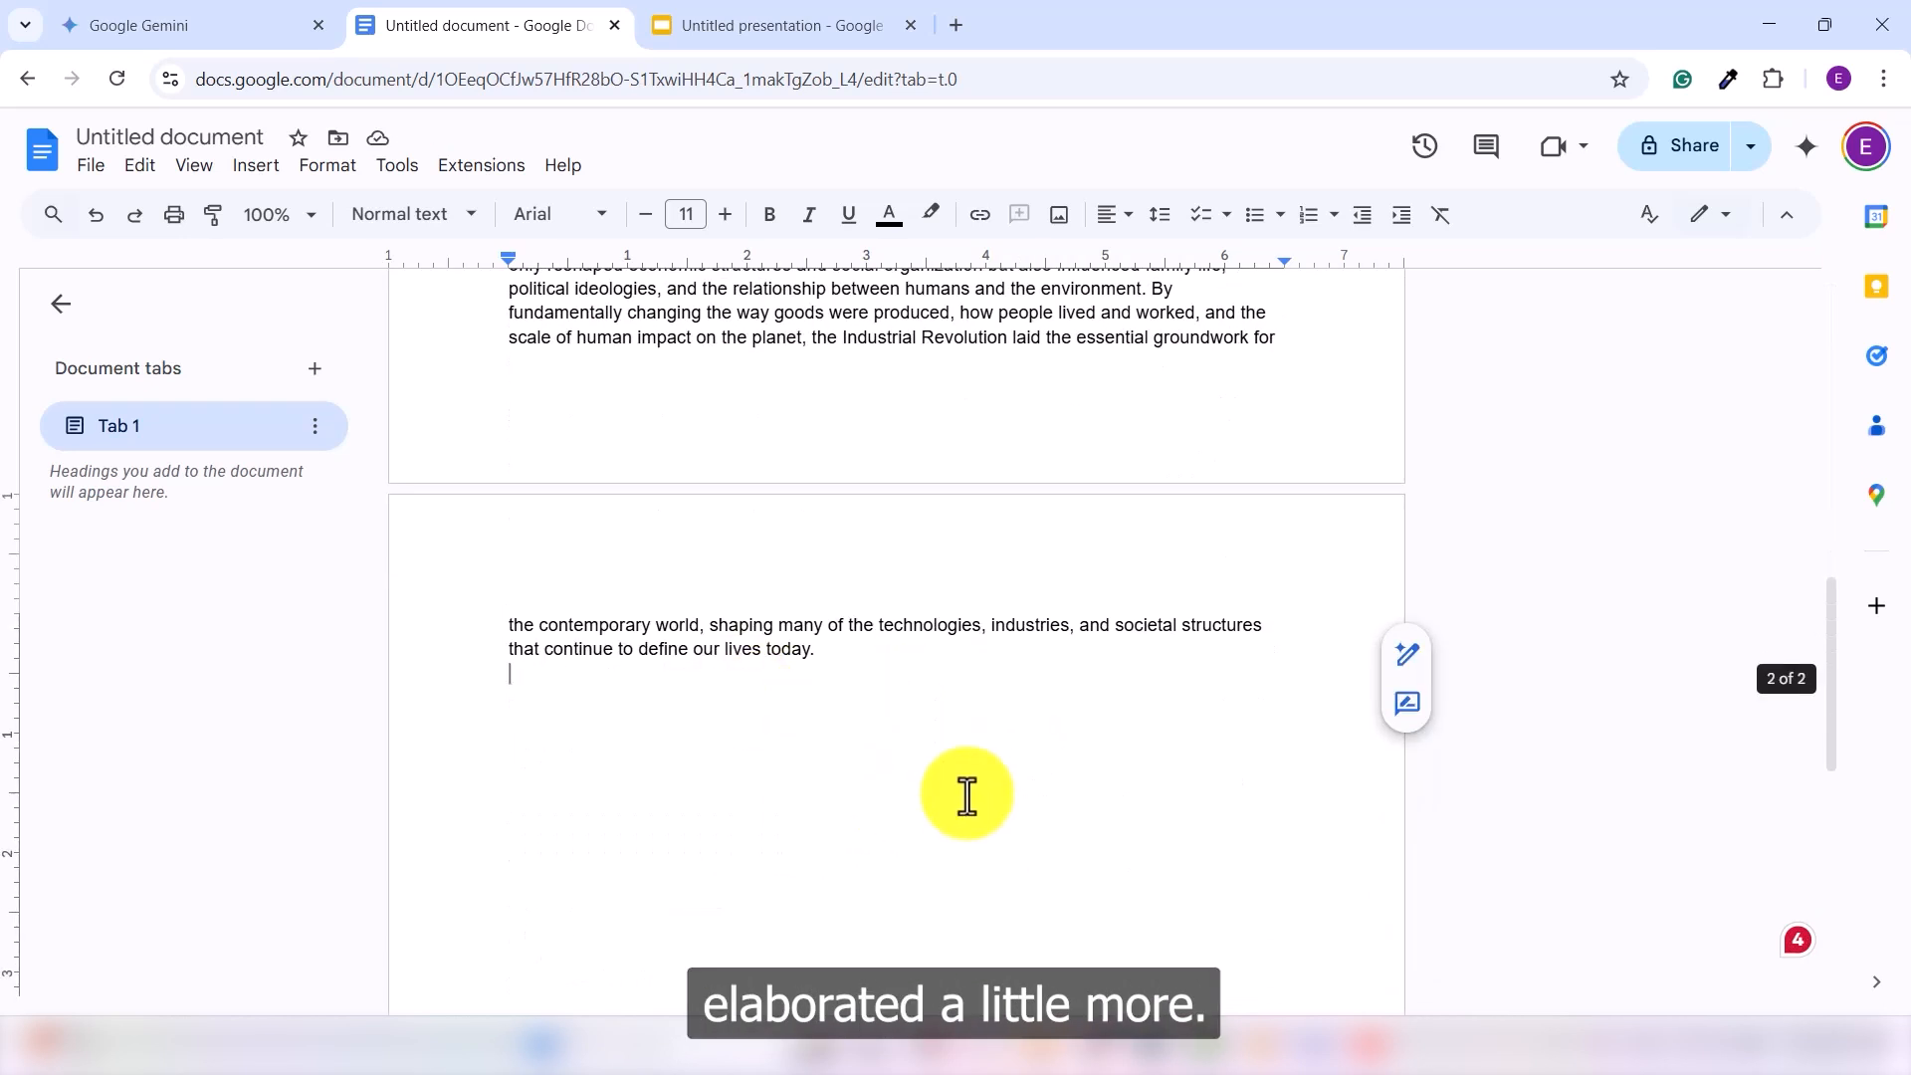
Delete all the text in the document.
scroll(968, 794, up, 7)
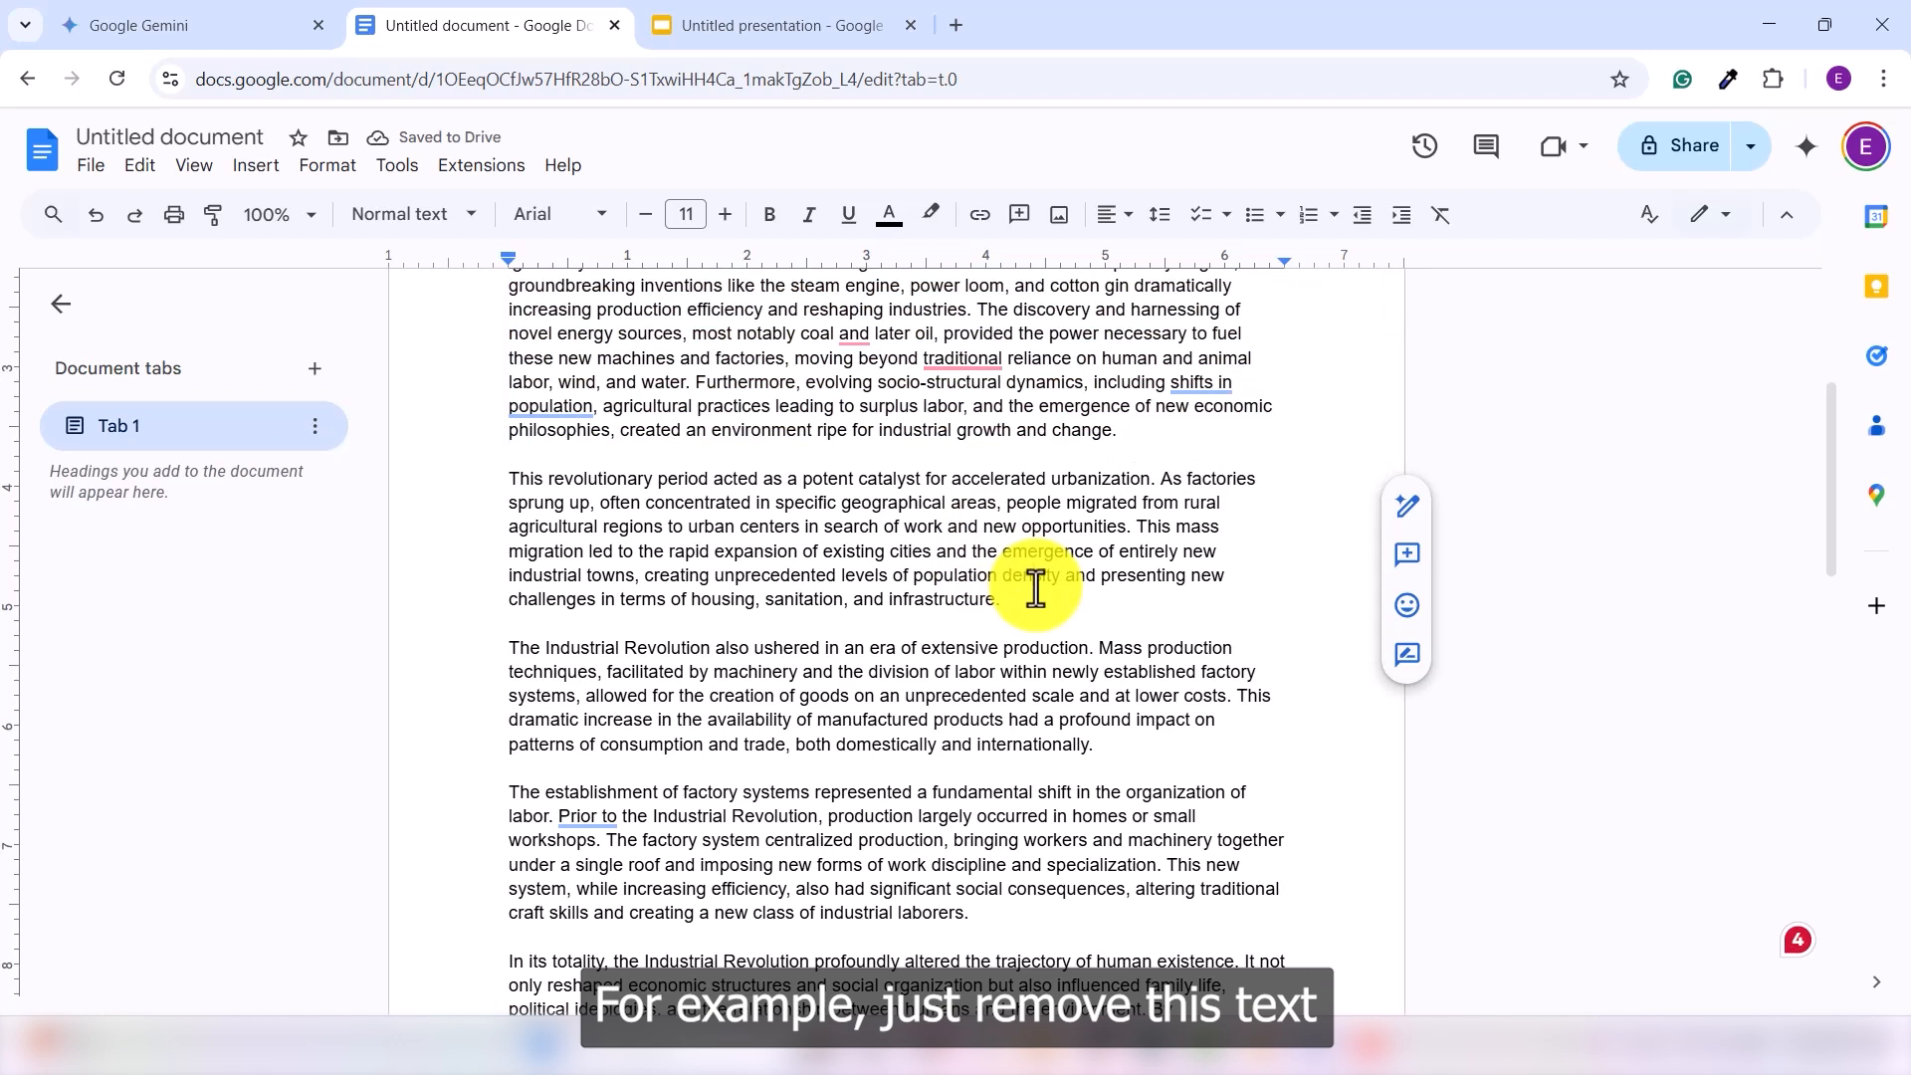
key(ctrl+a)
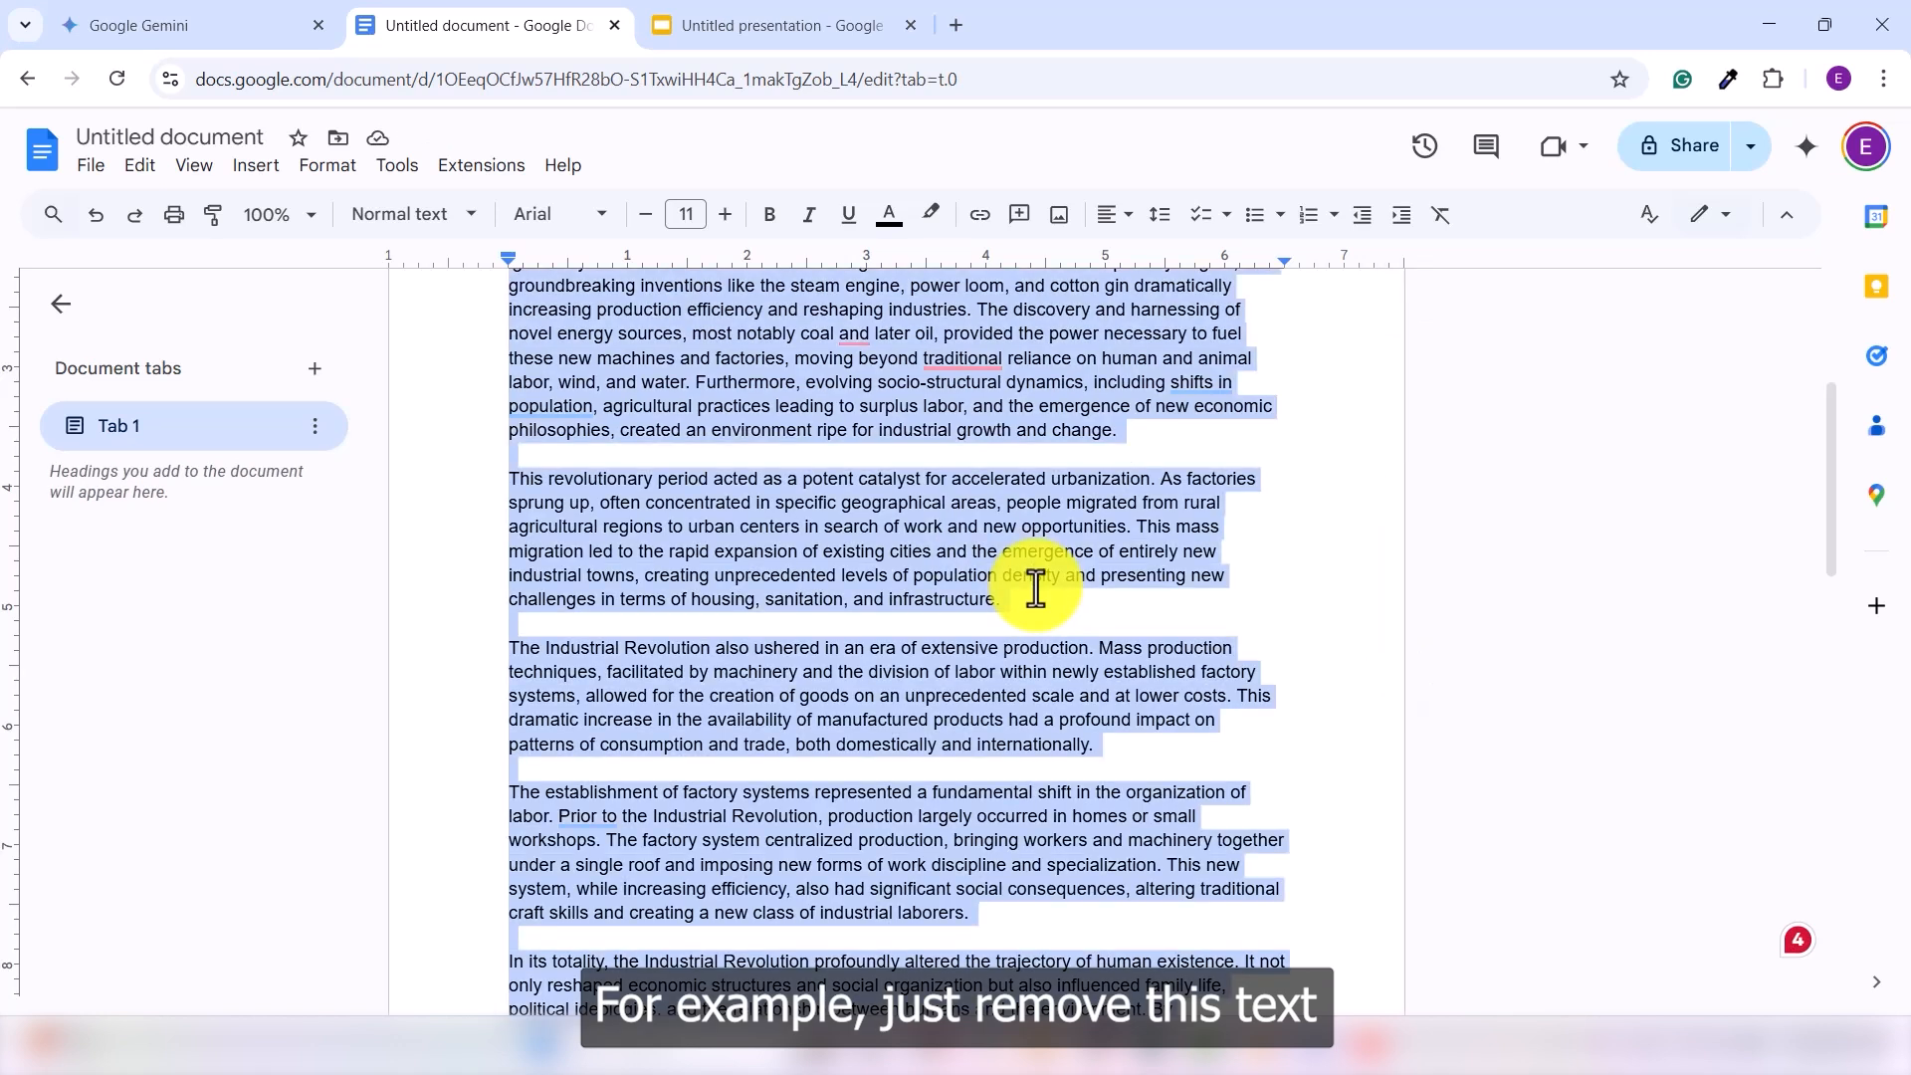
key(BackSpace)
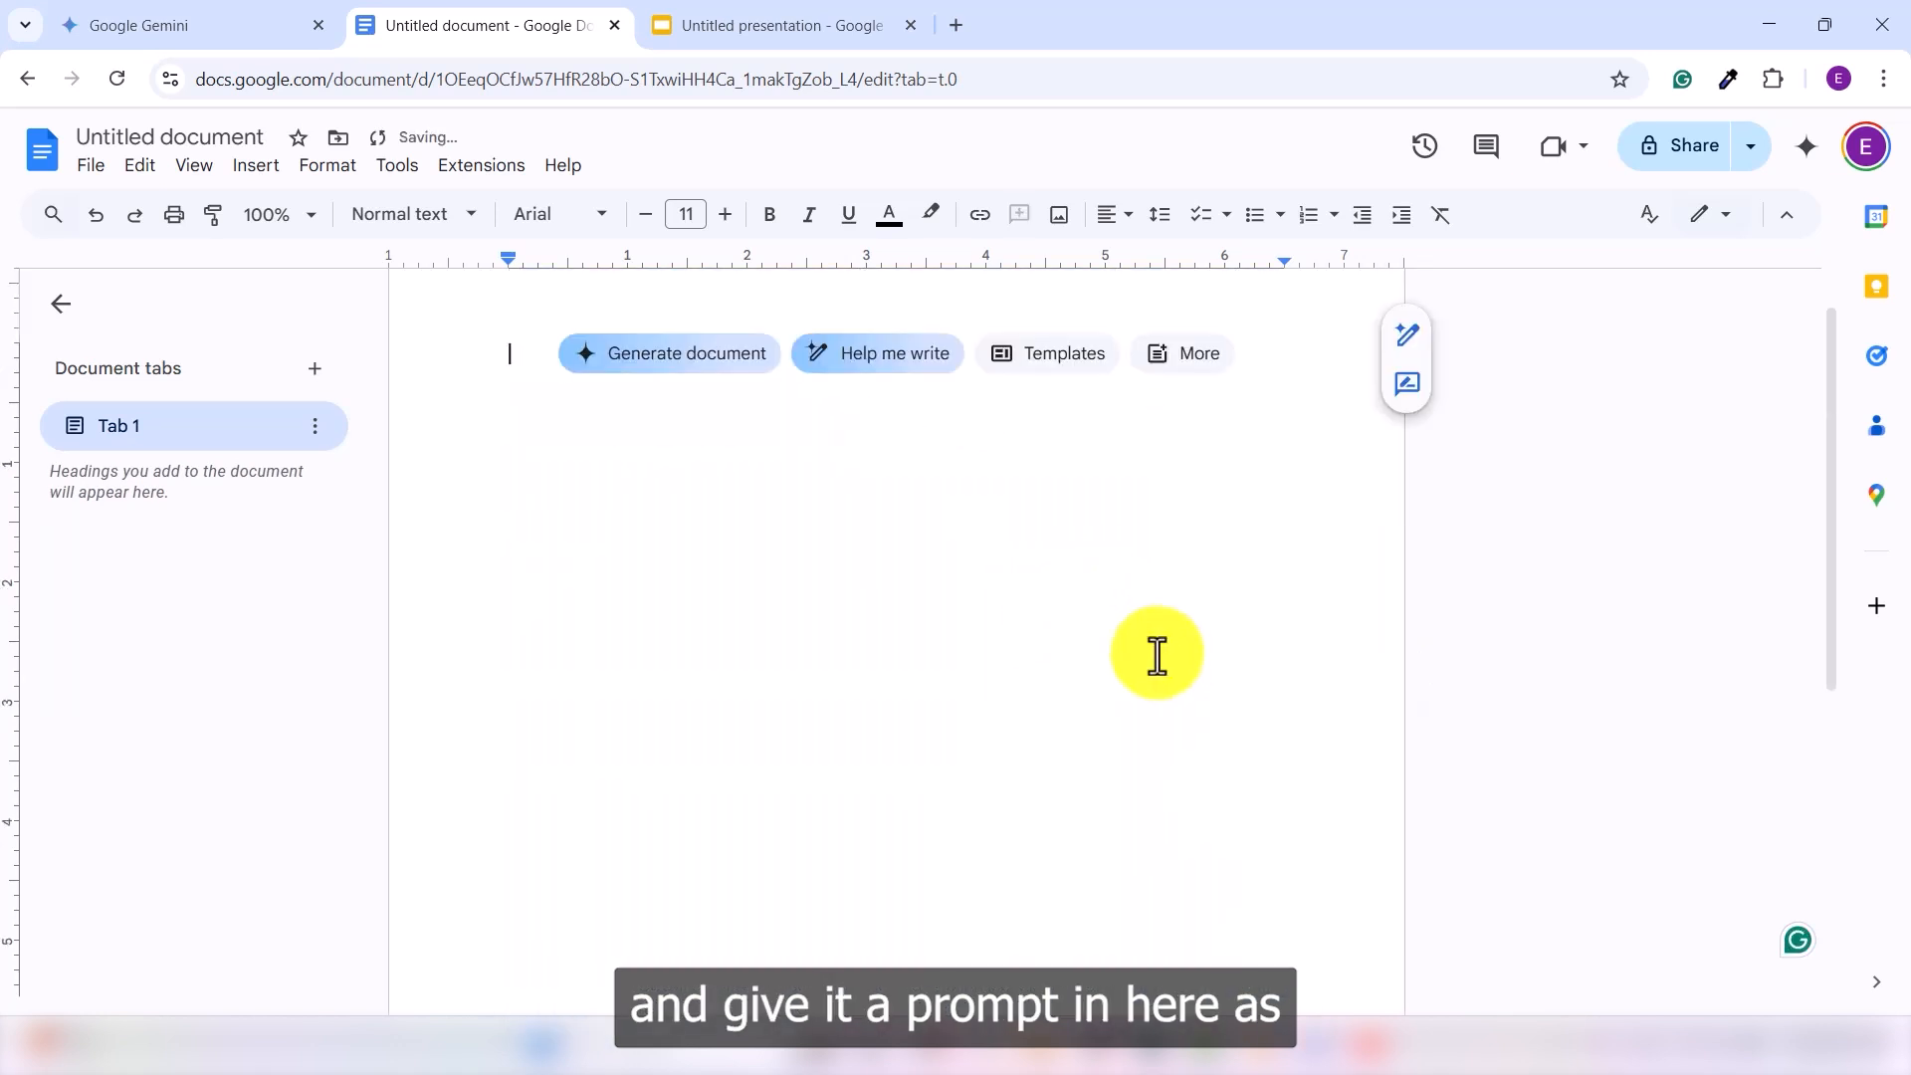
Generate text using Help me write with the prompt "Give me an outline for a 3-page paper on Climate Change and Public Policy.".
click(881, 364)
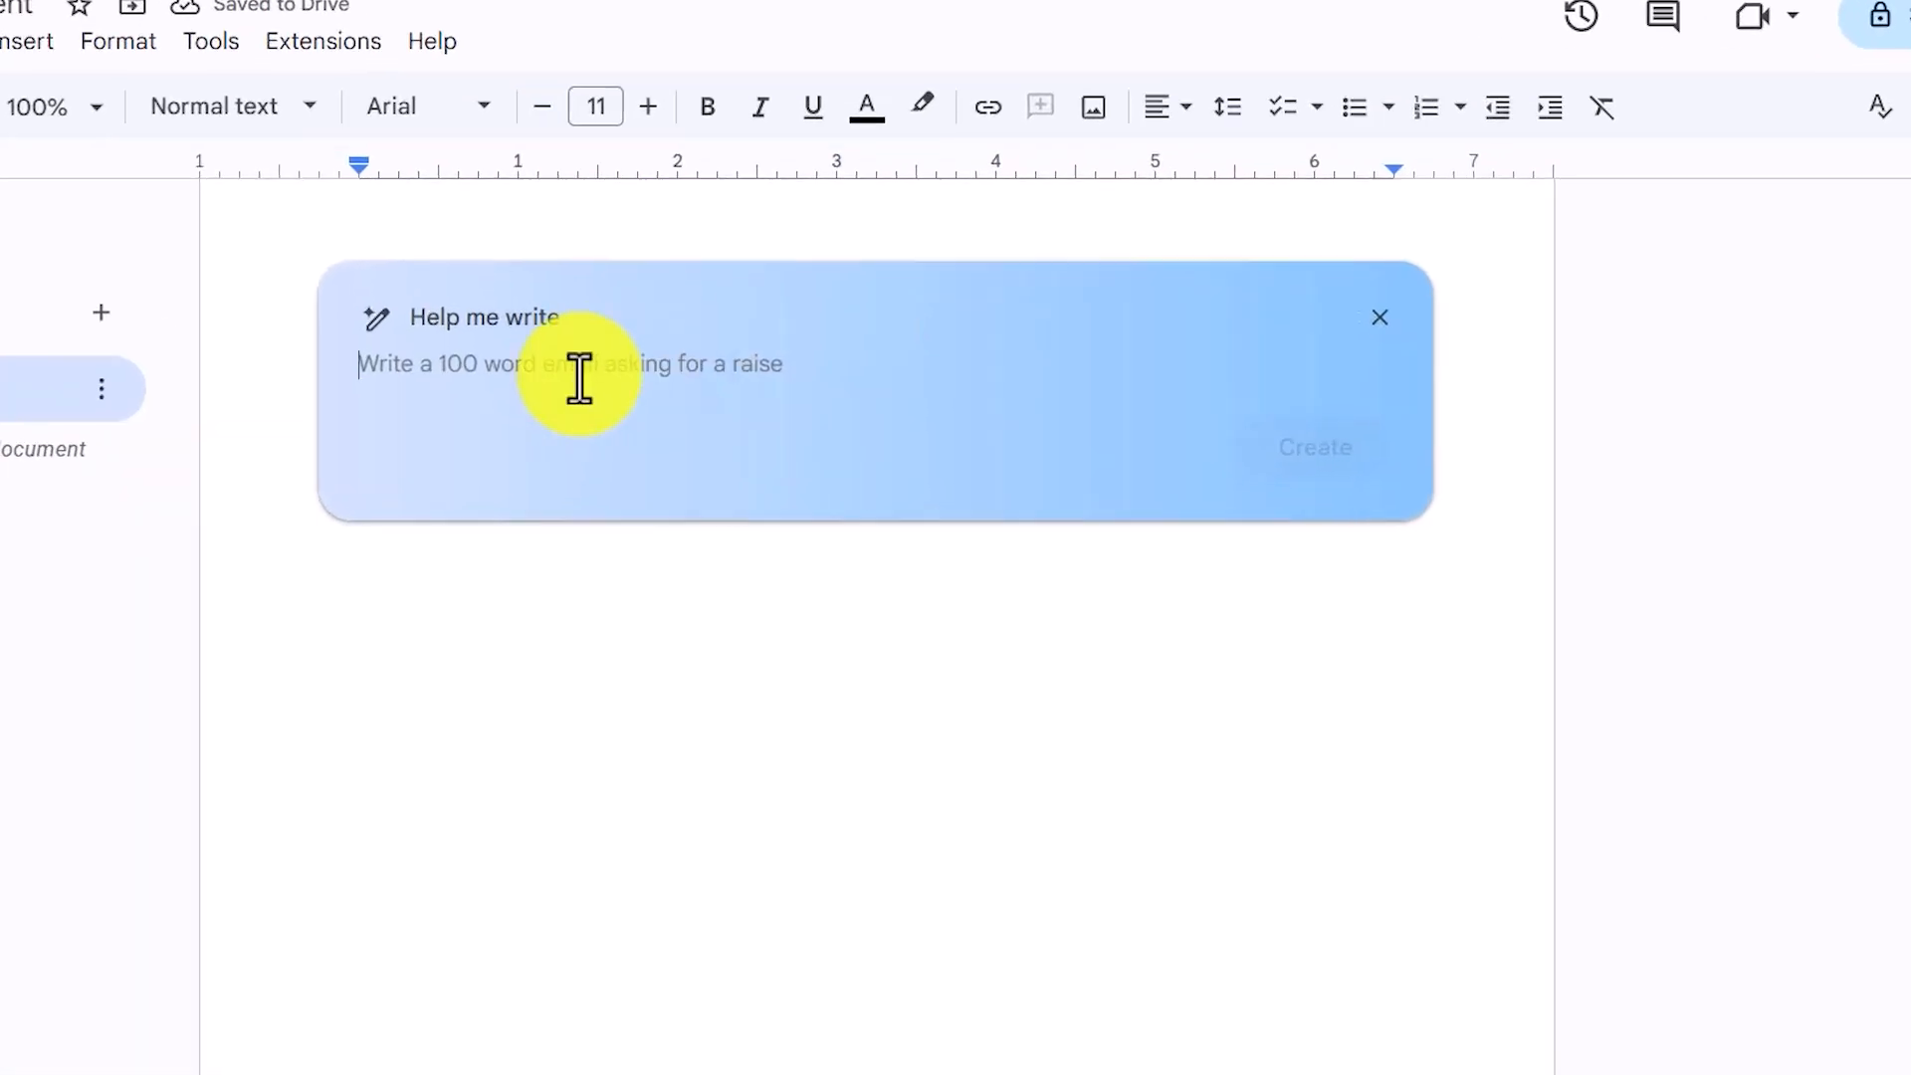
text(Giv)
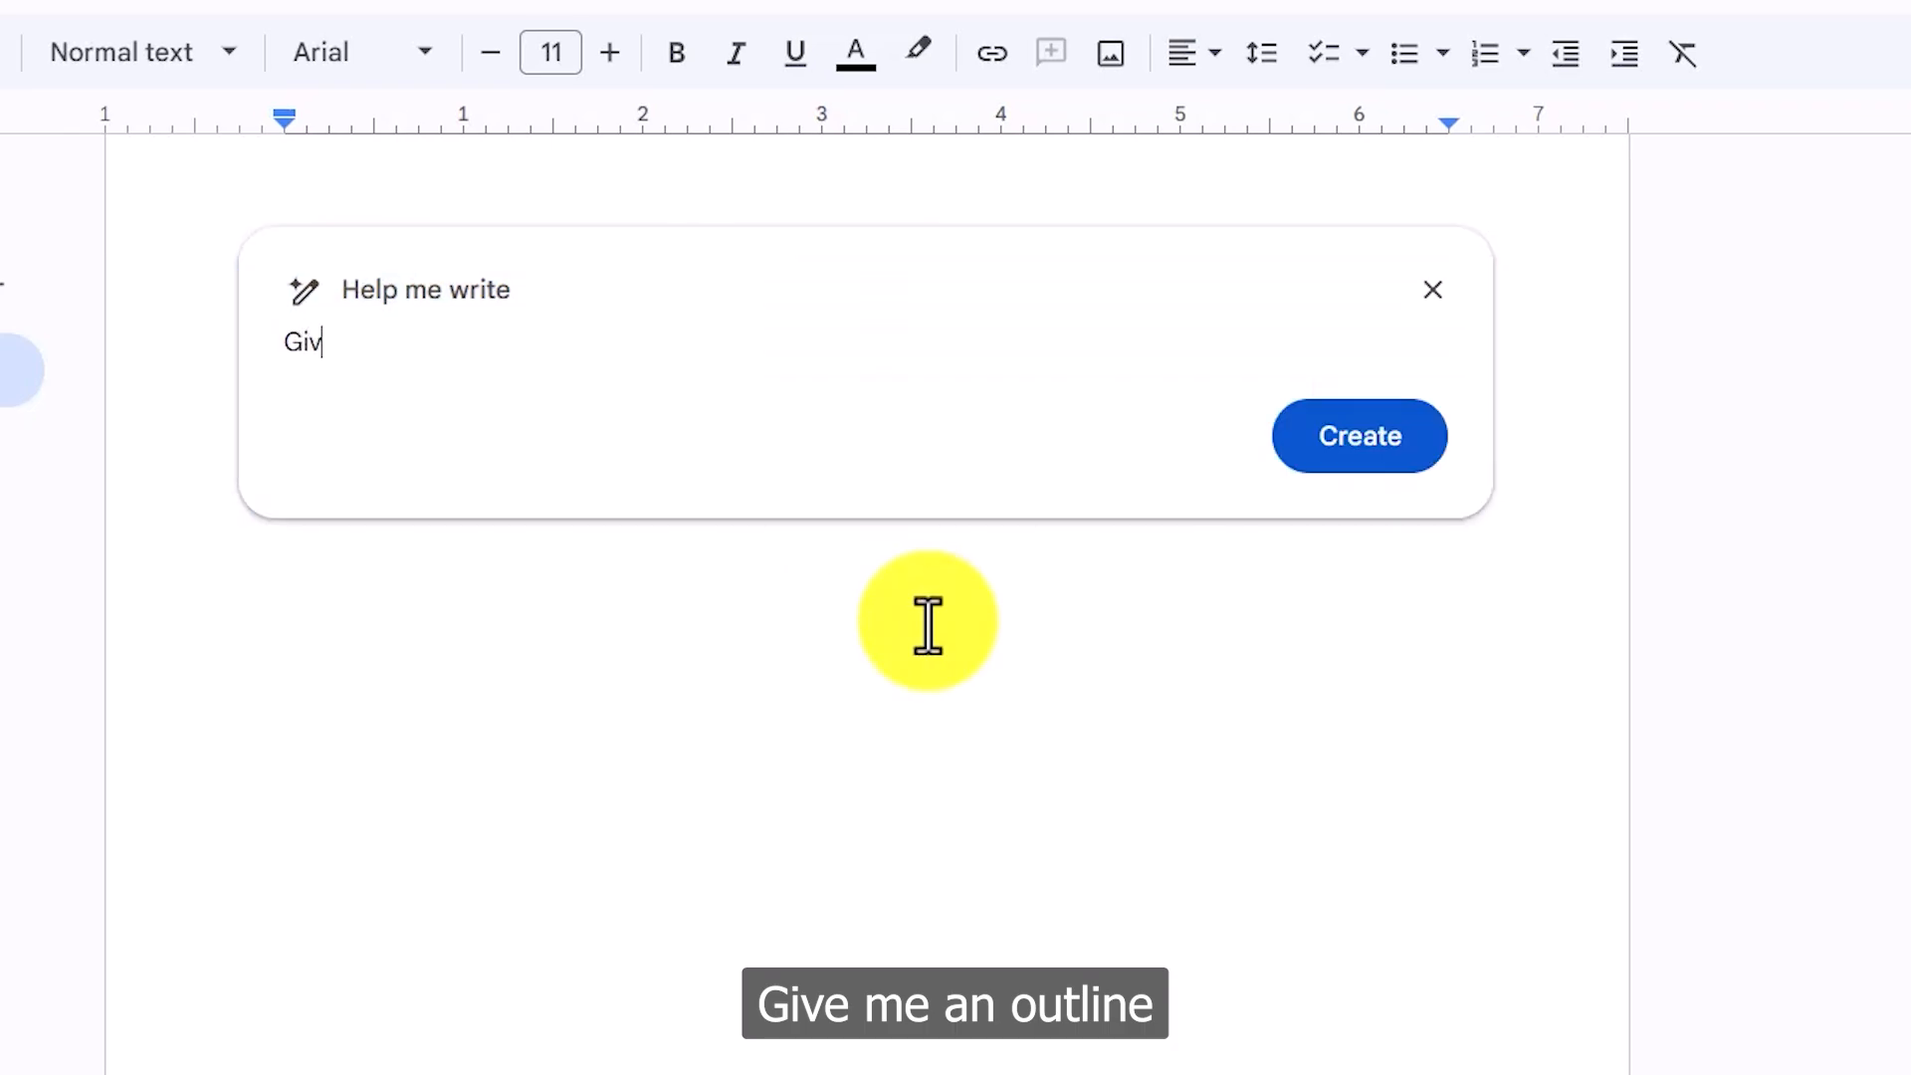
text(e me an outl)
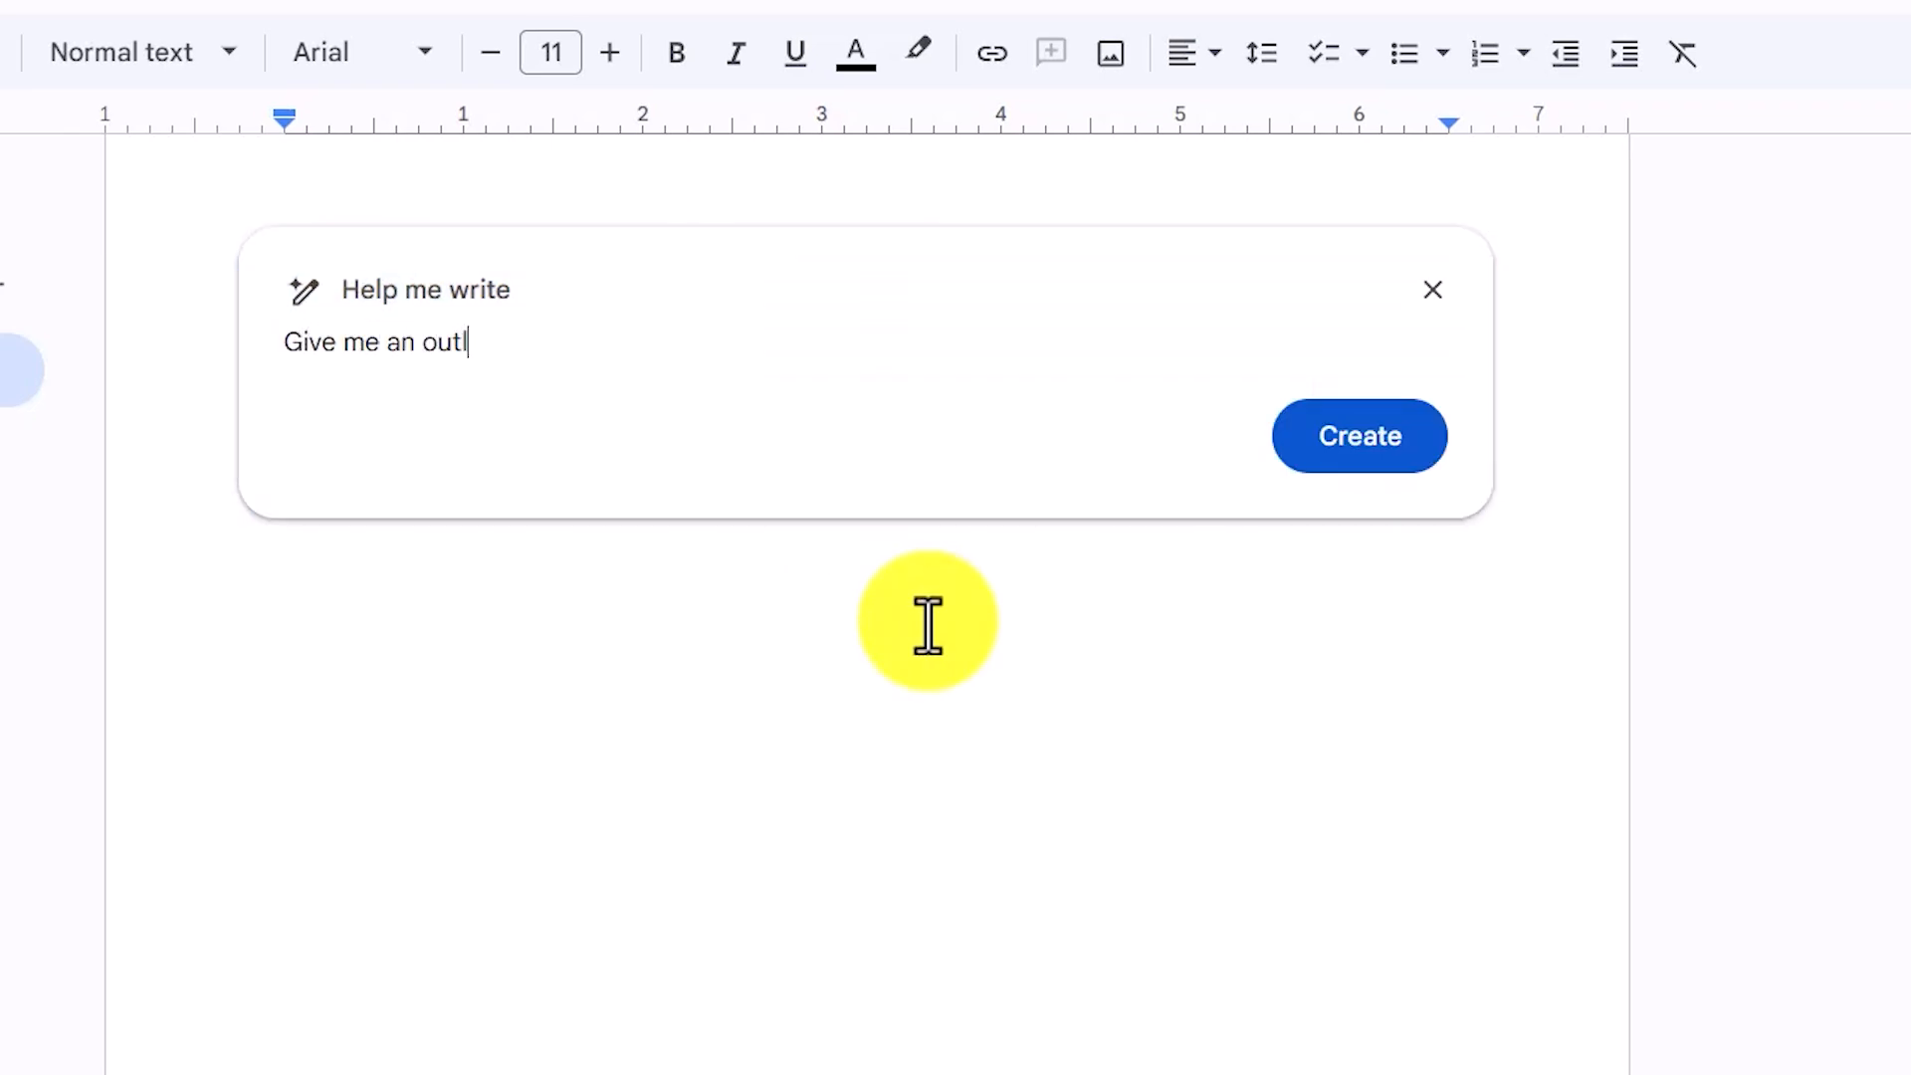
text(ine f)
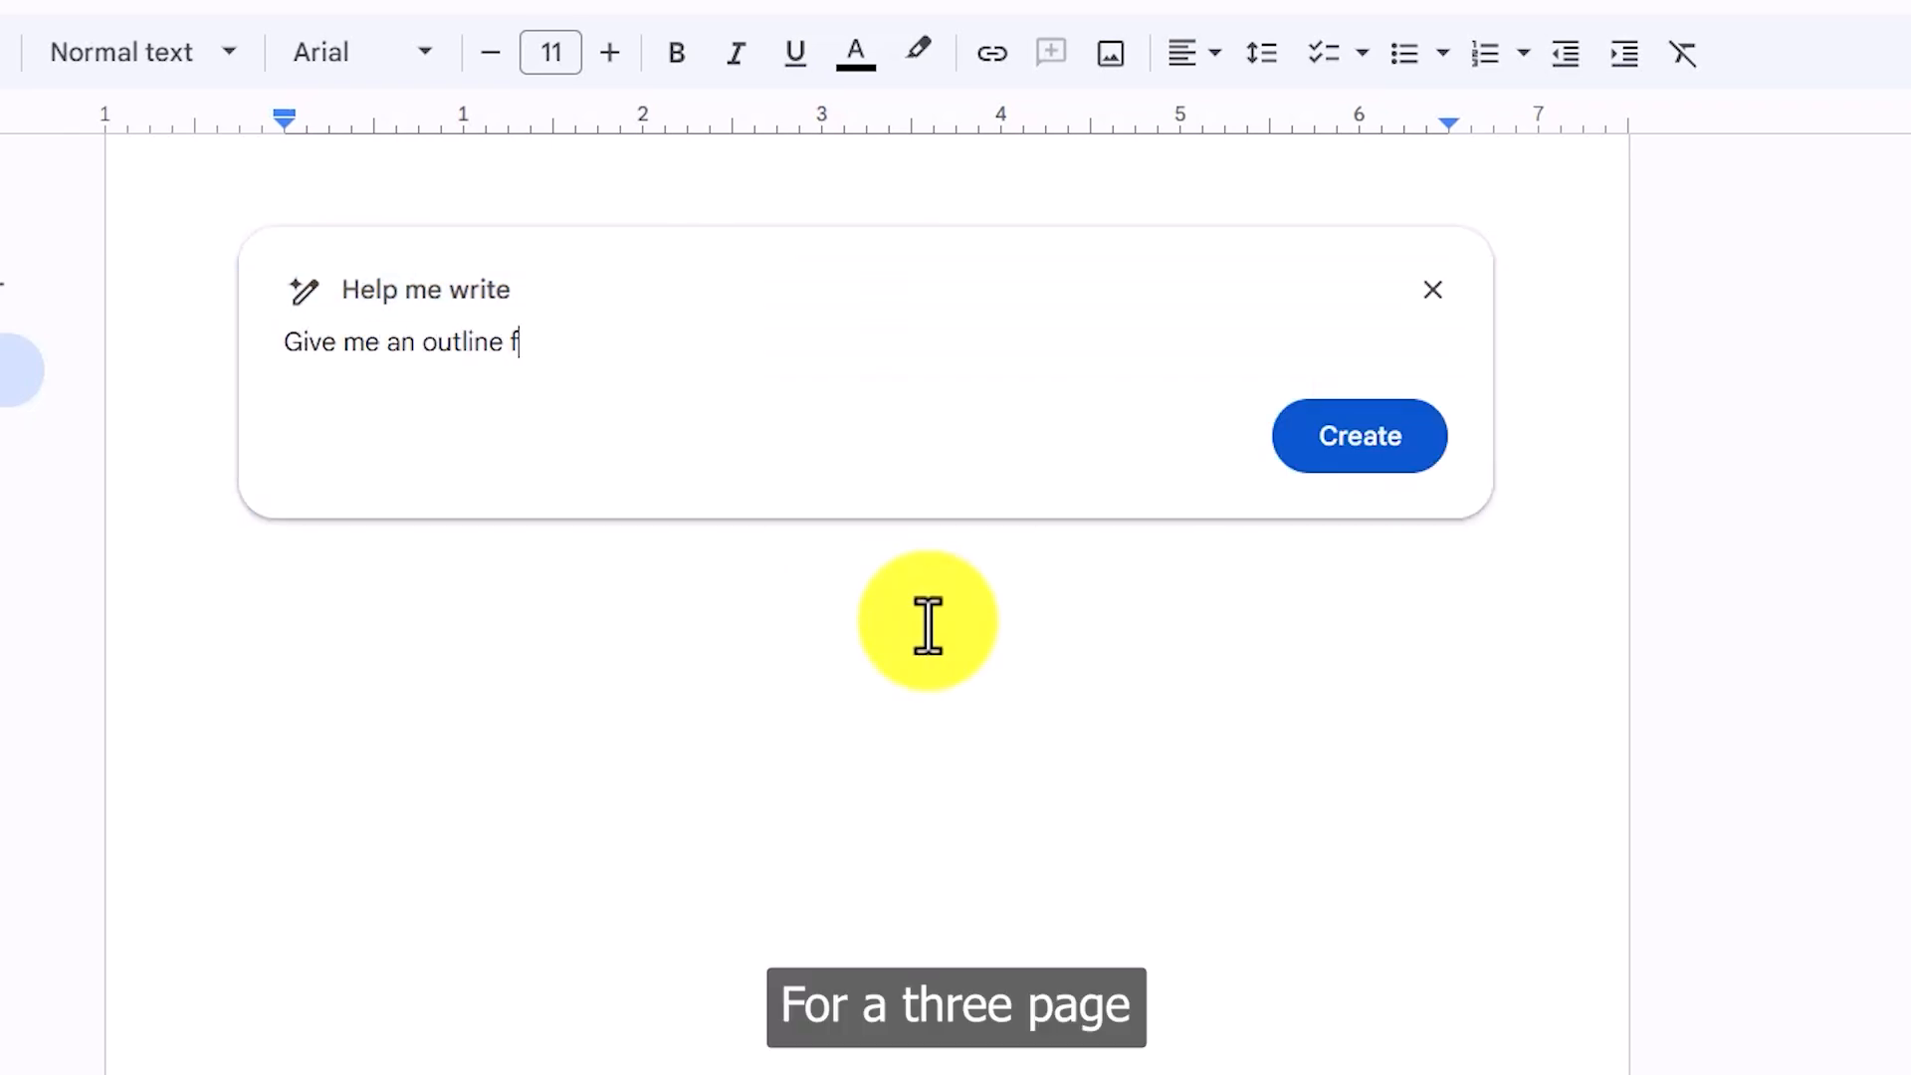
text(or a 3-page paper o)
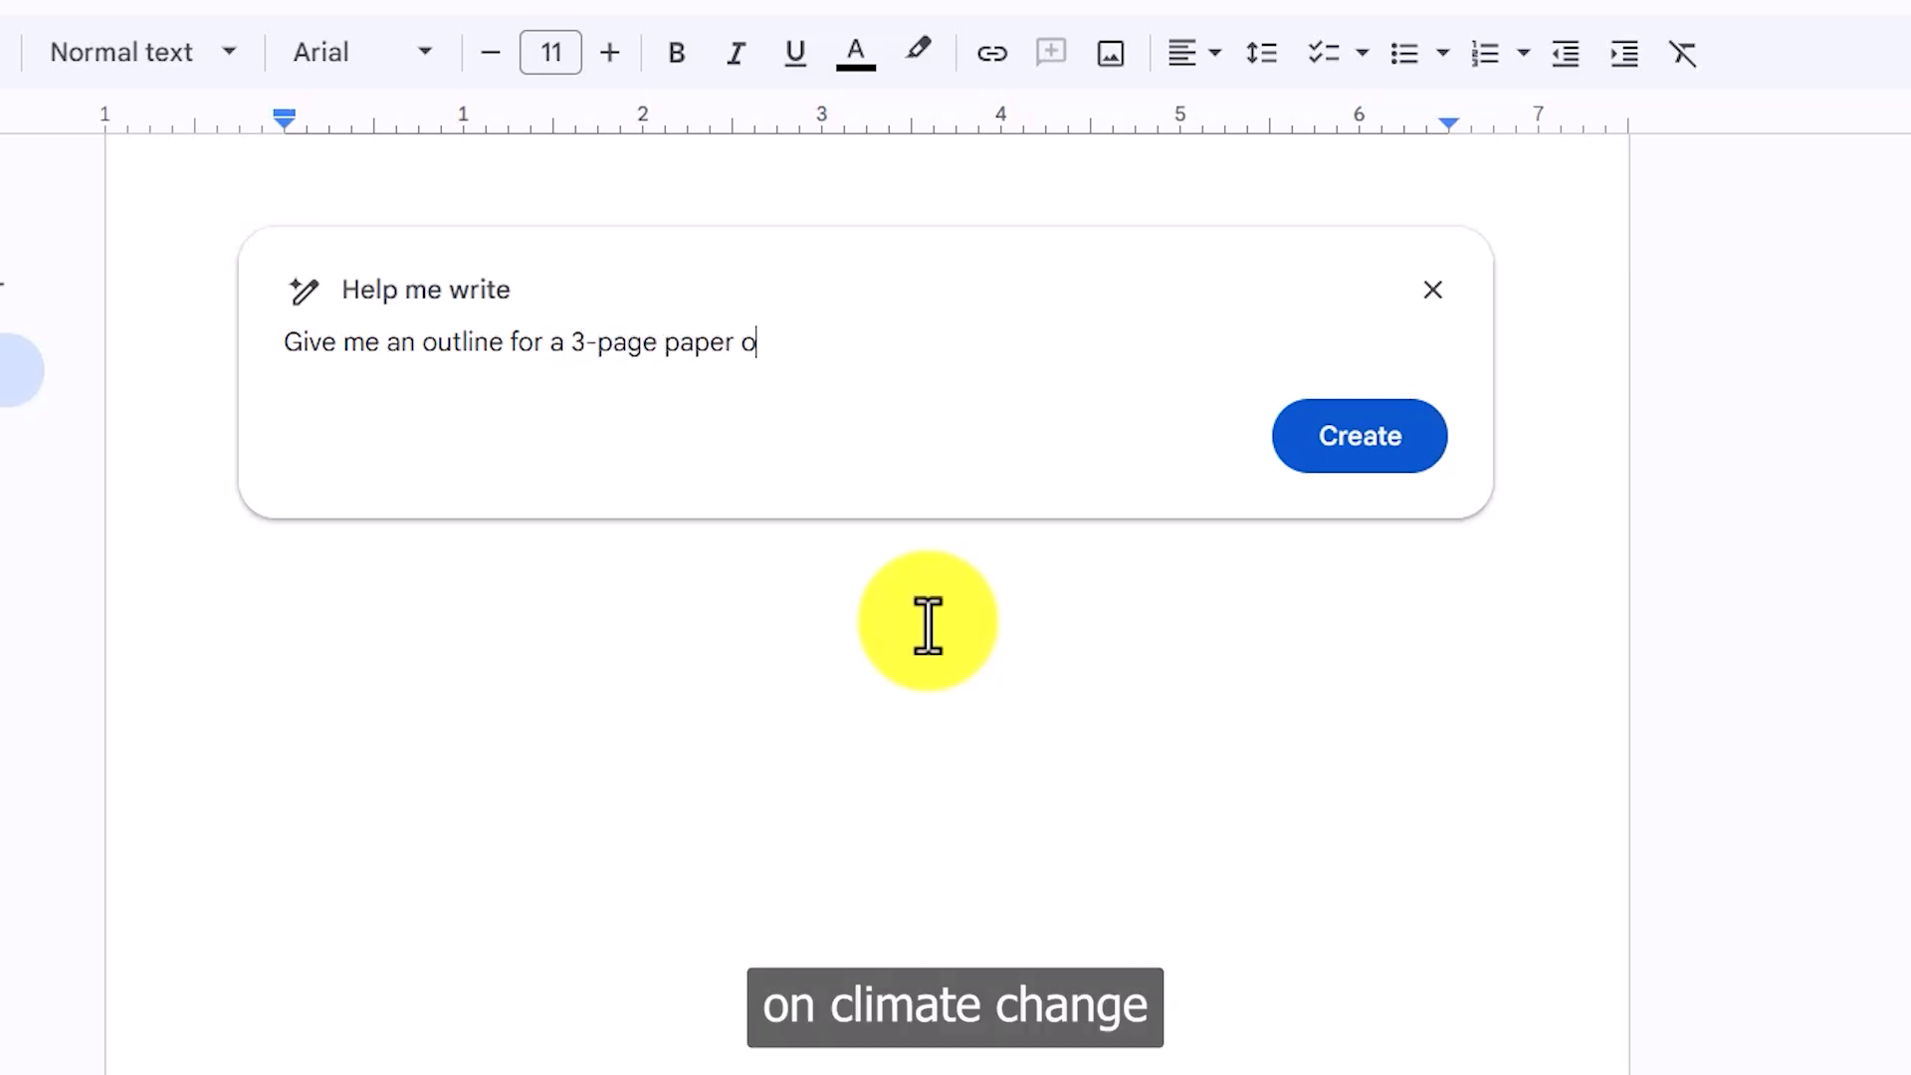
text(n Climate C)
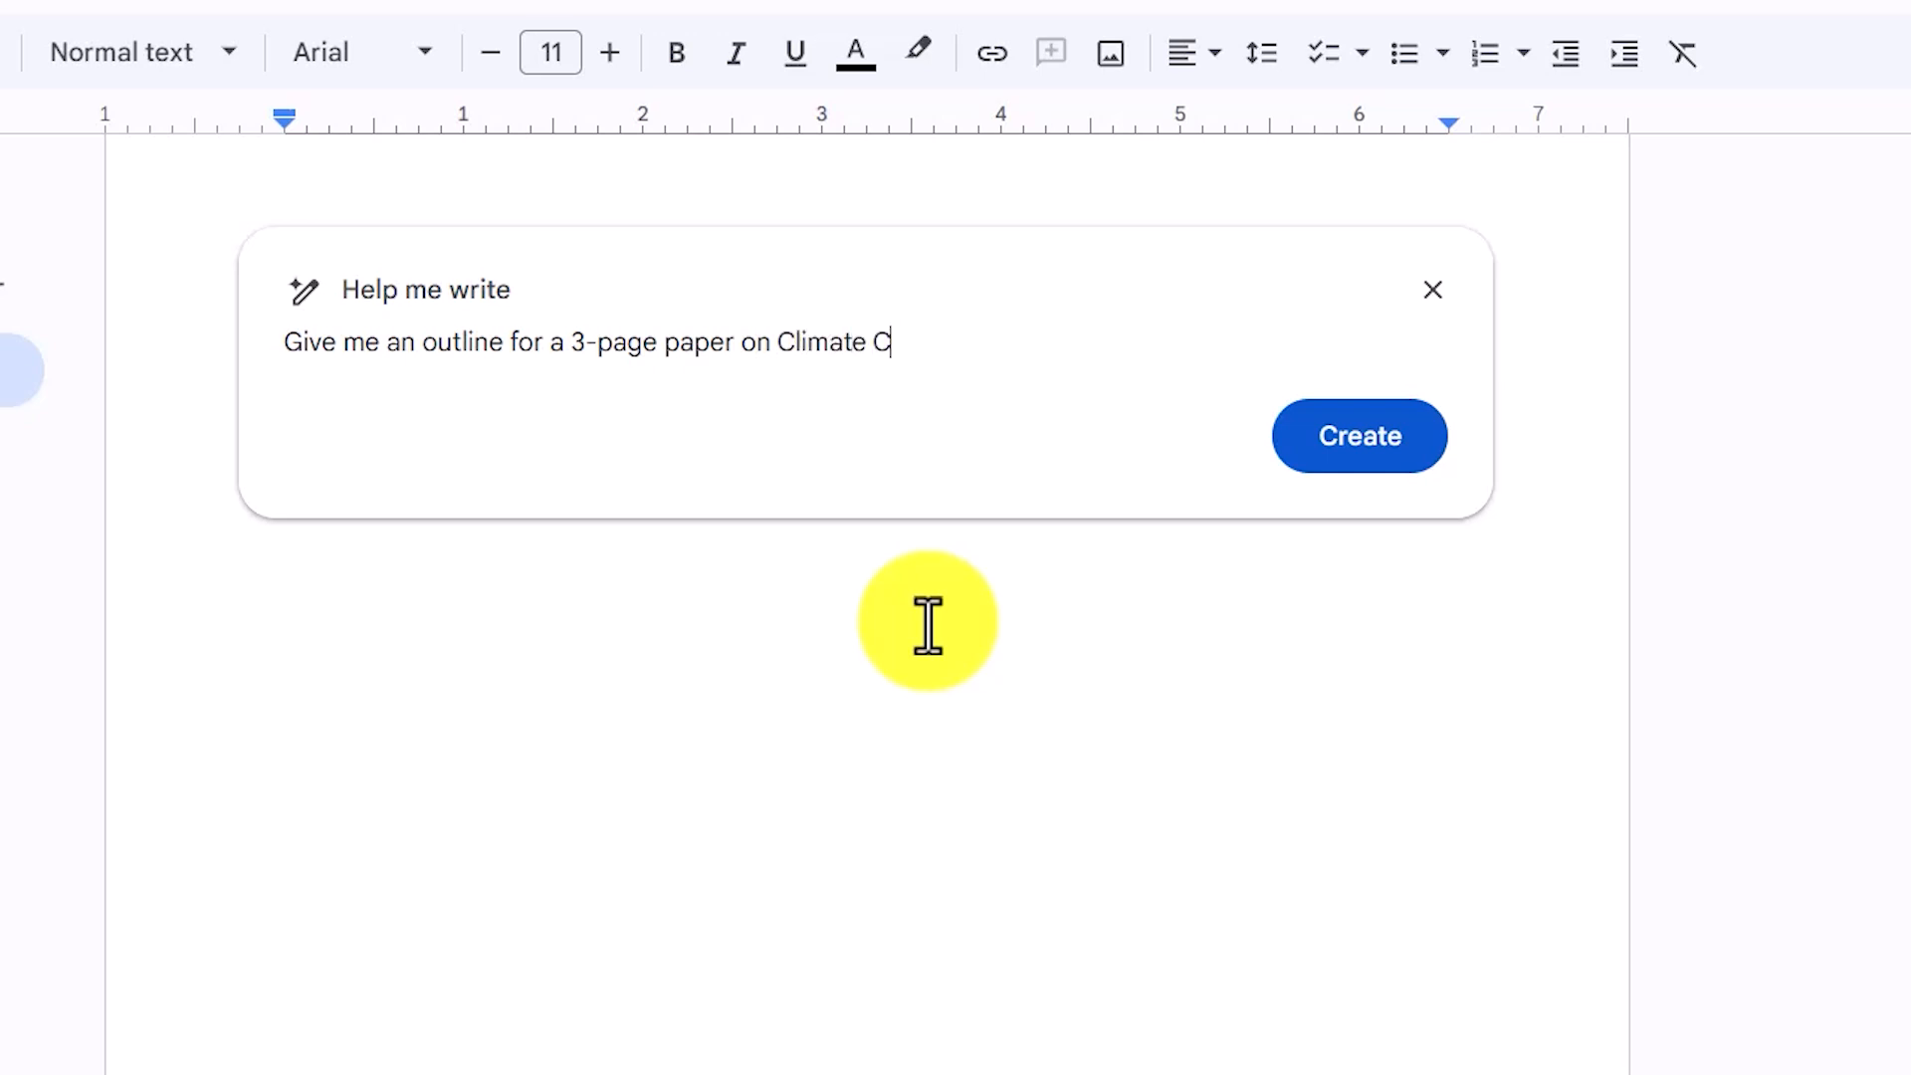
text(Hange and Public Policy.)
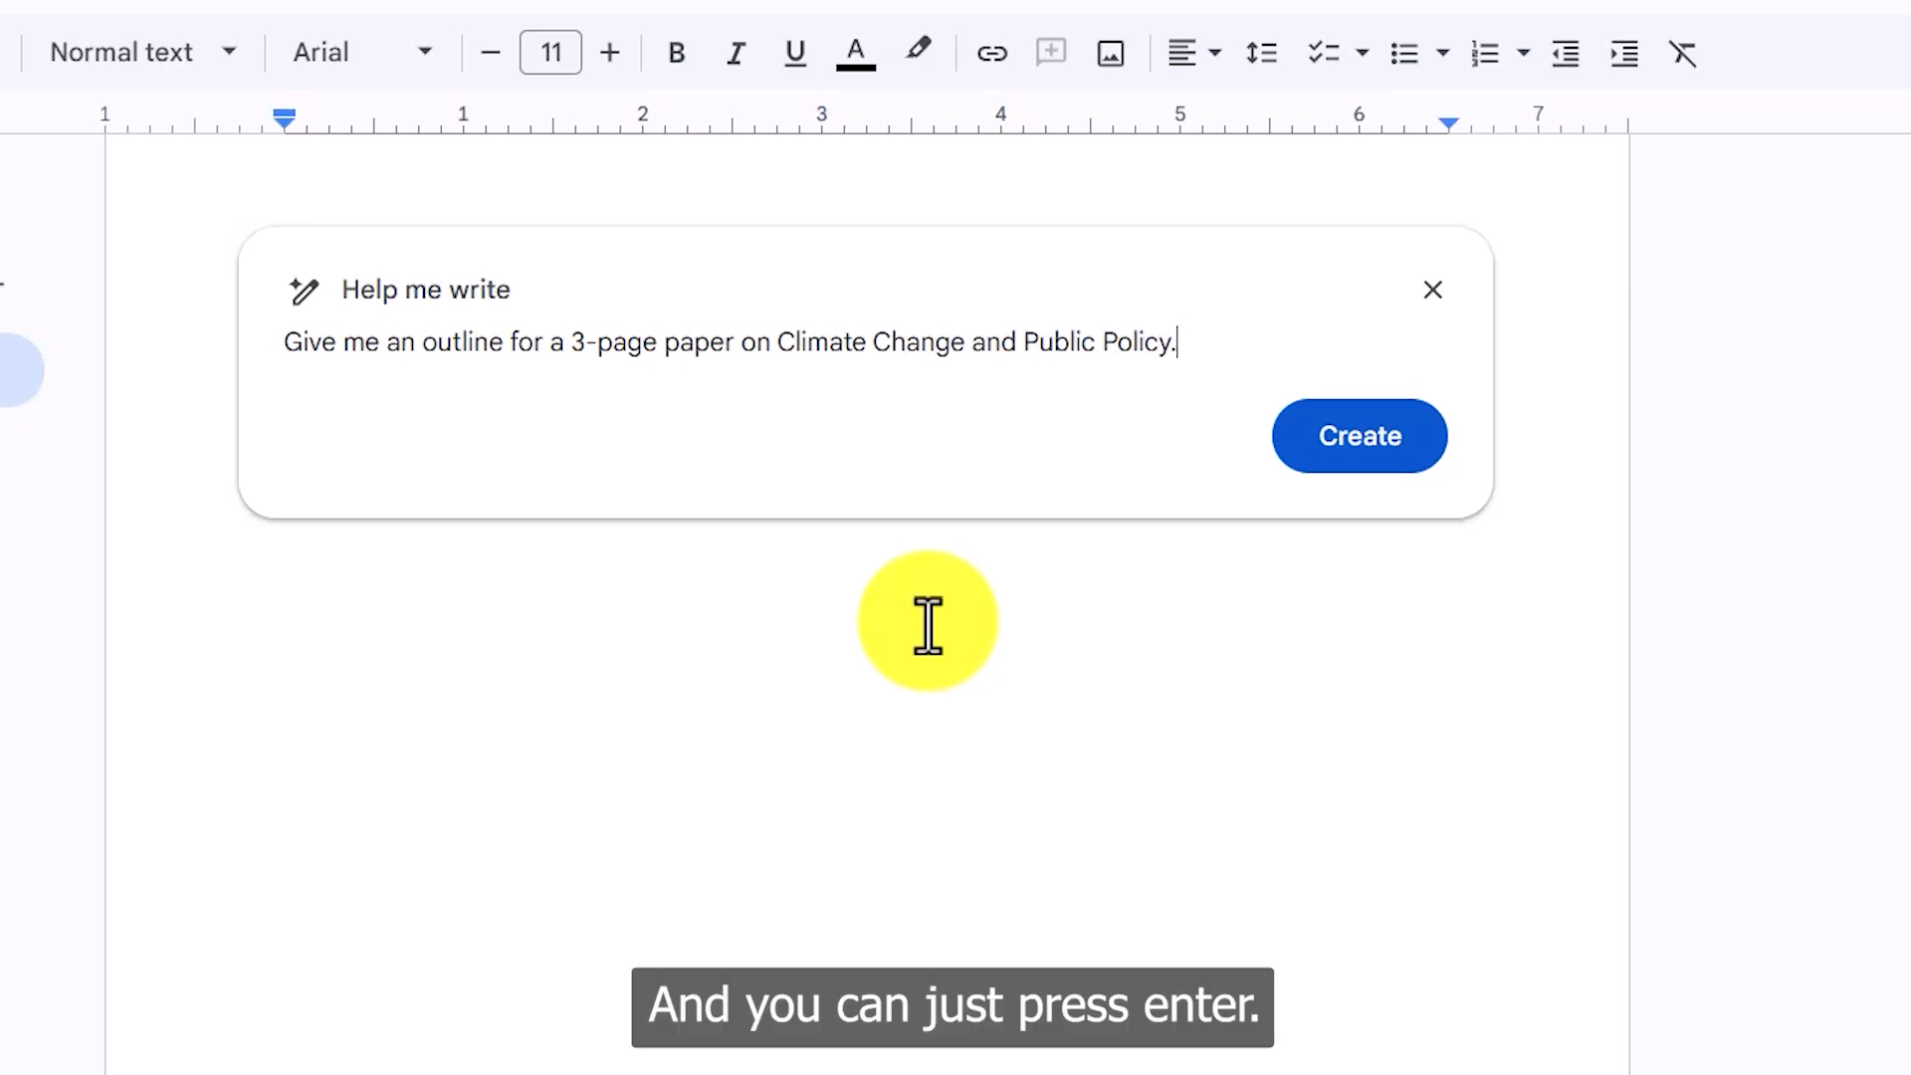
key(Return)
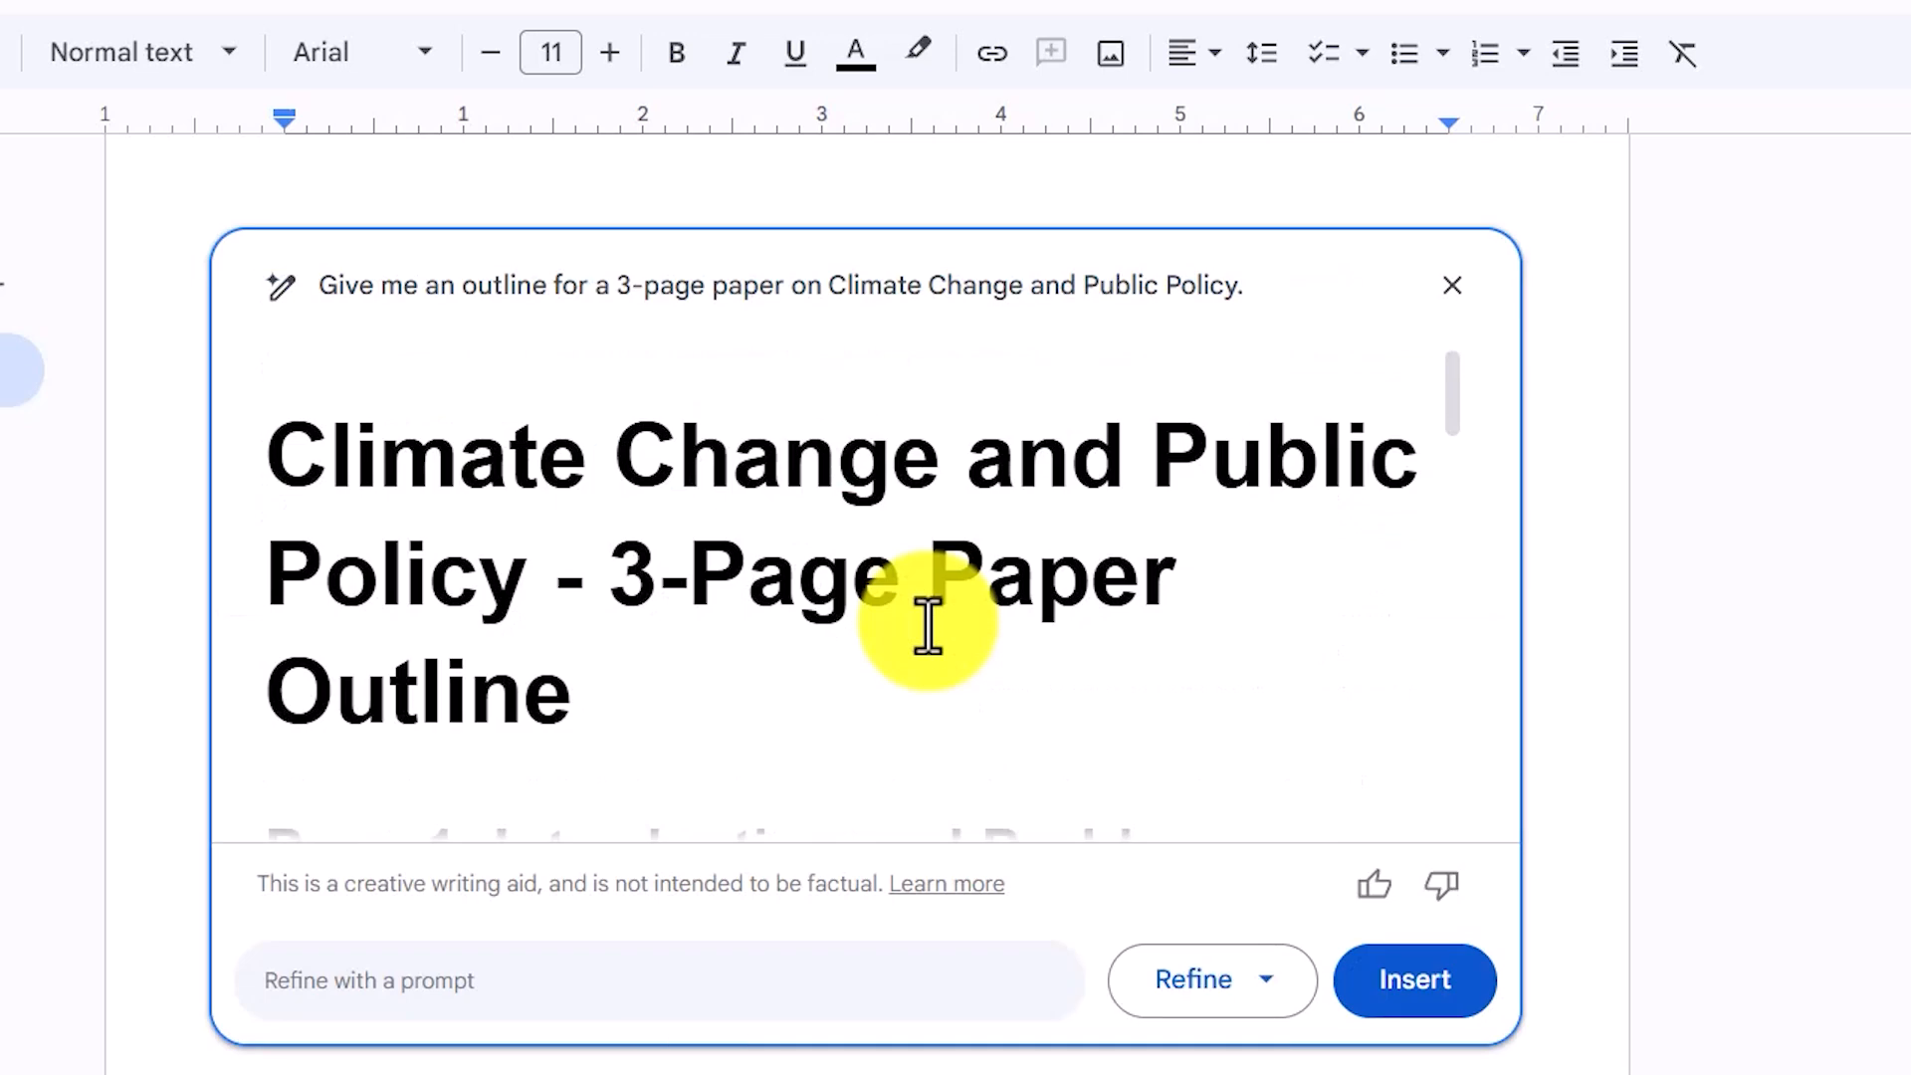
Read through the generated climate policy outline and insert it into the document.
scroll(781, 461, down, 2)
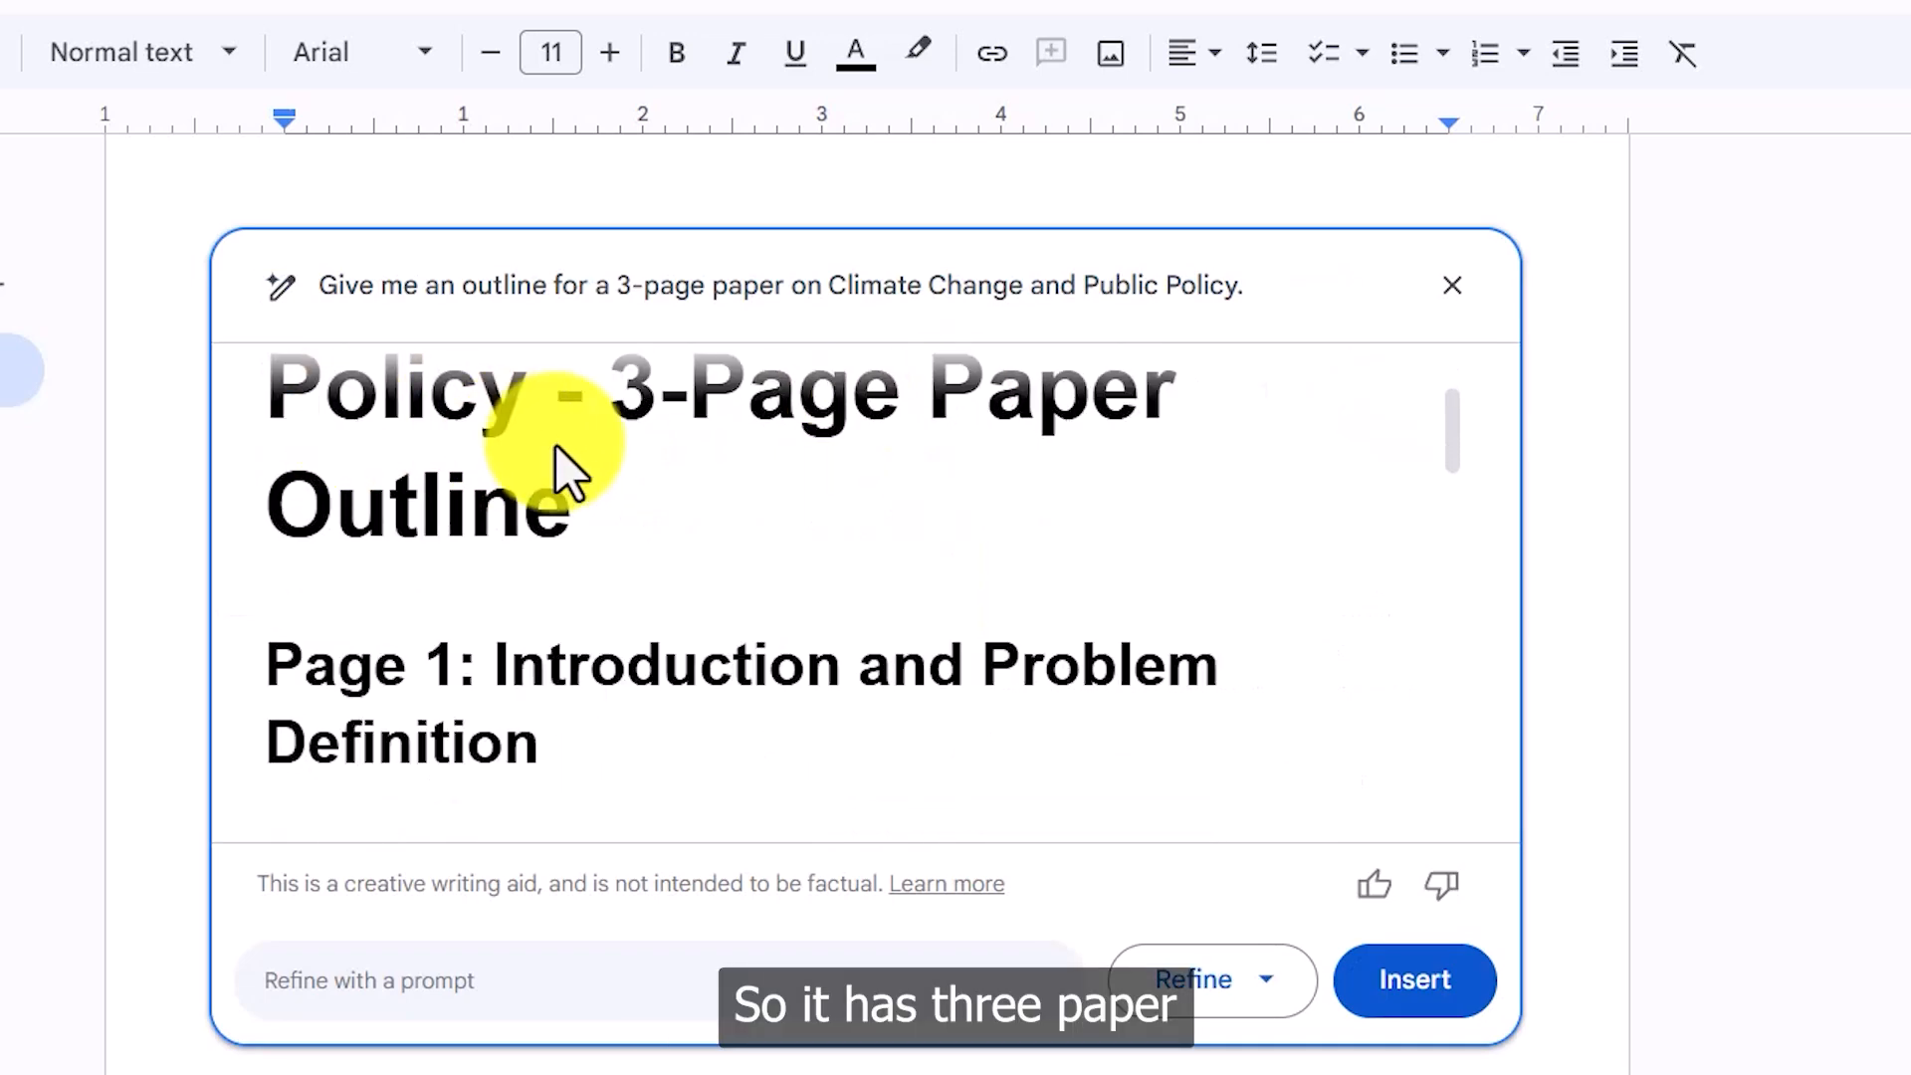
scroll(808, 476, down, 10)
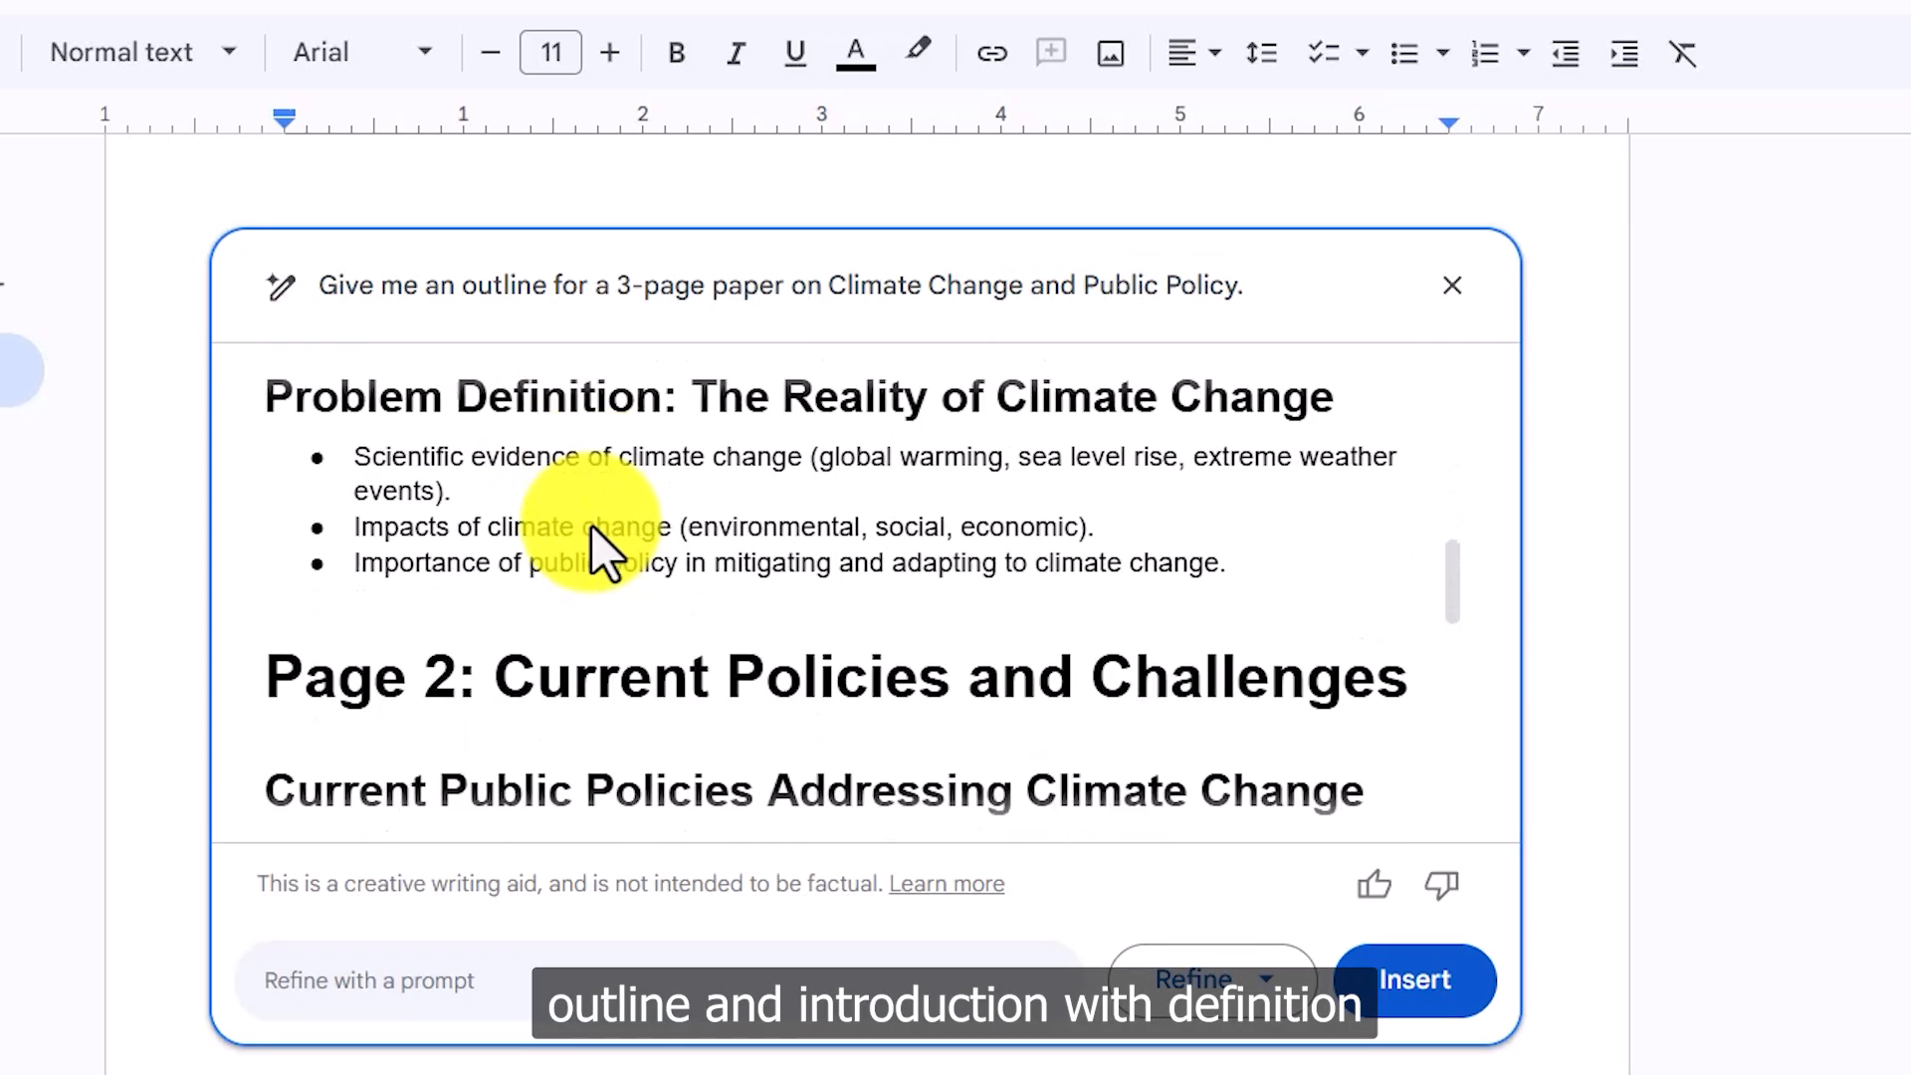
scroll(780, 461, down, 10)
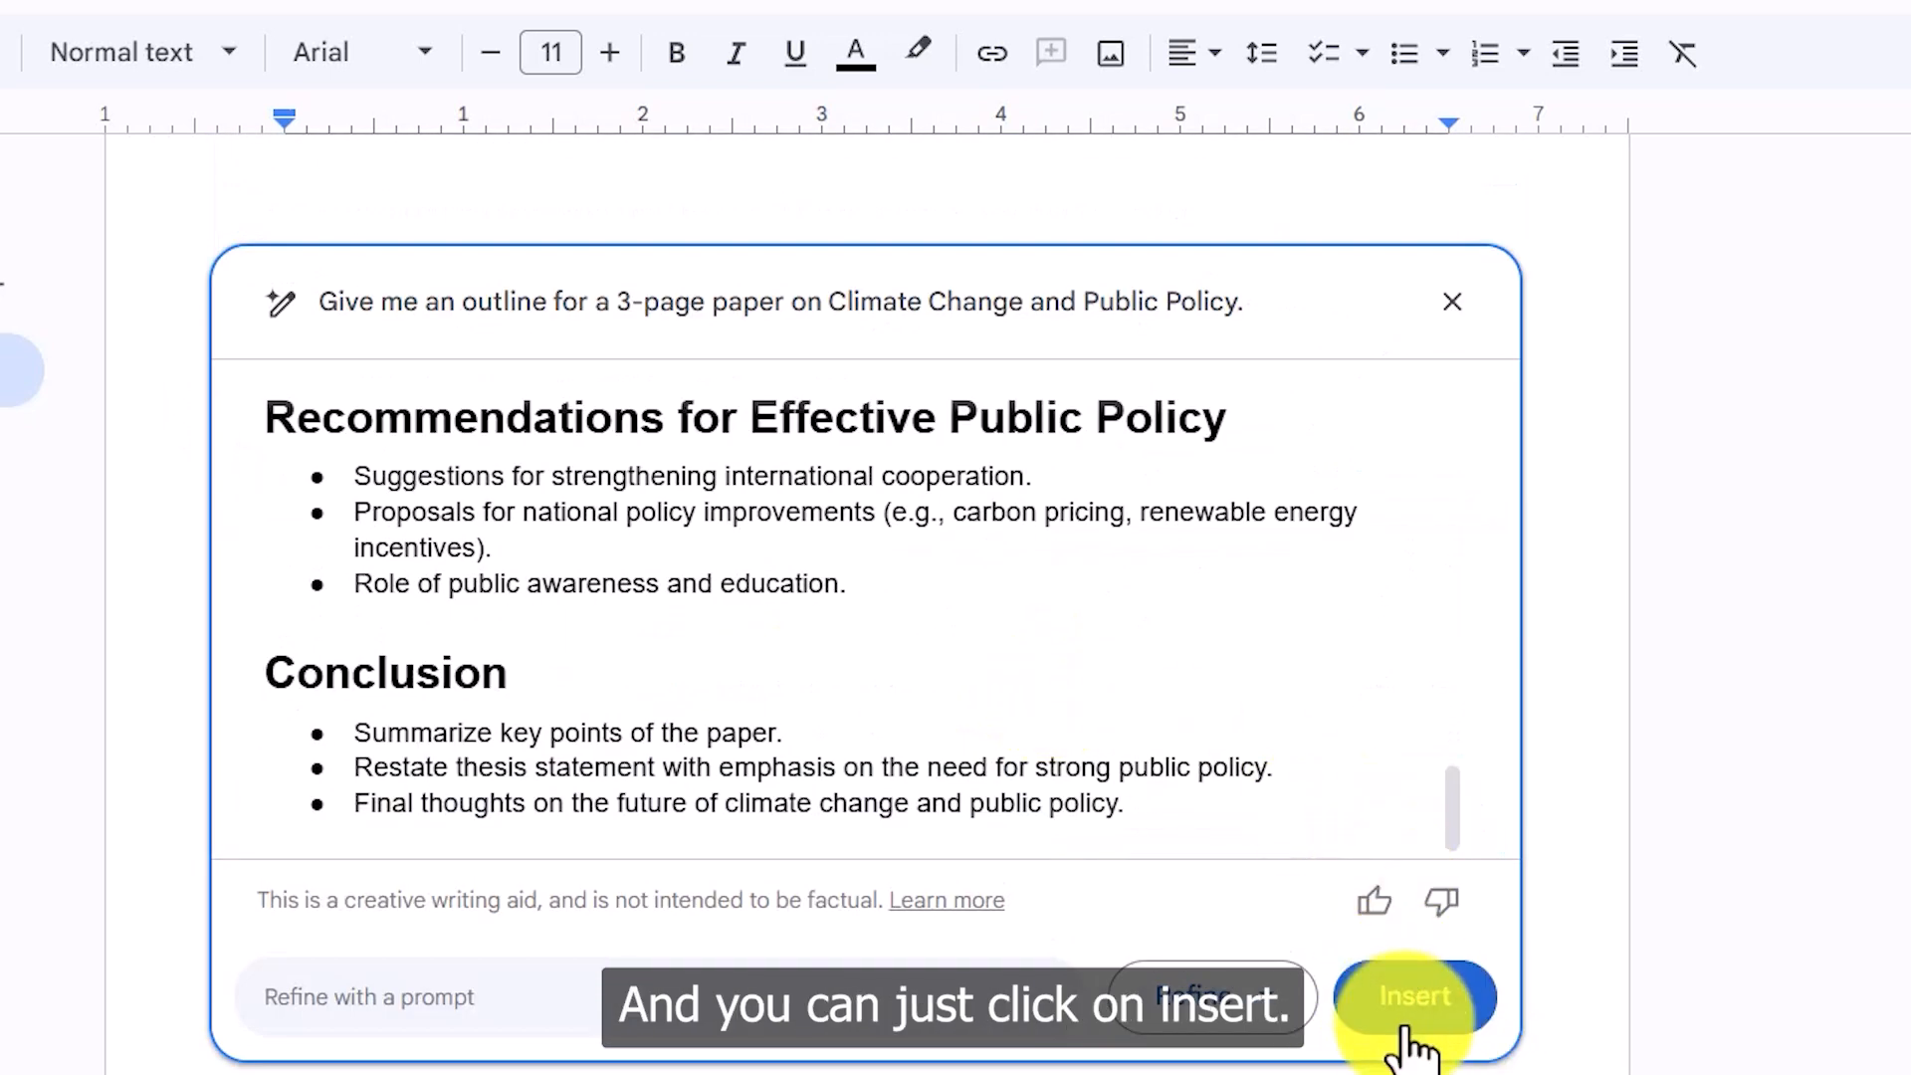
click(1411, 1004)
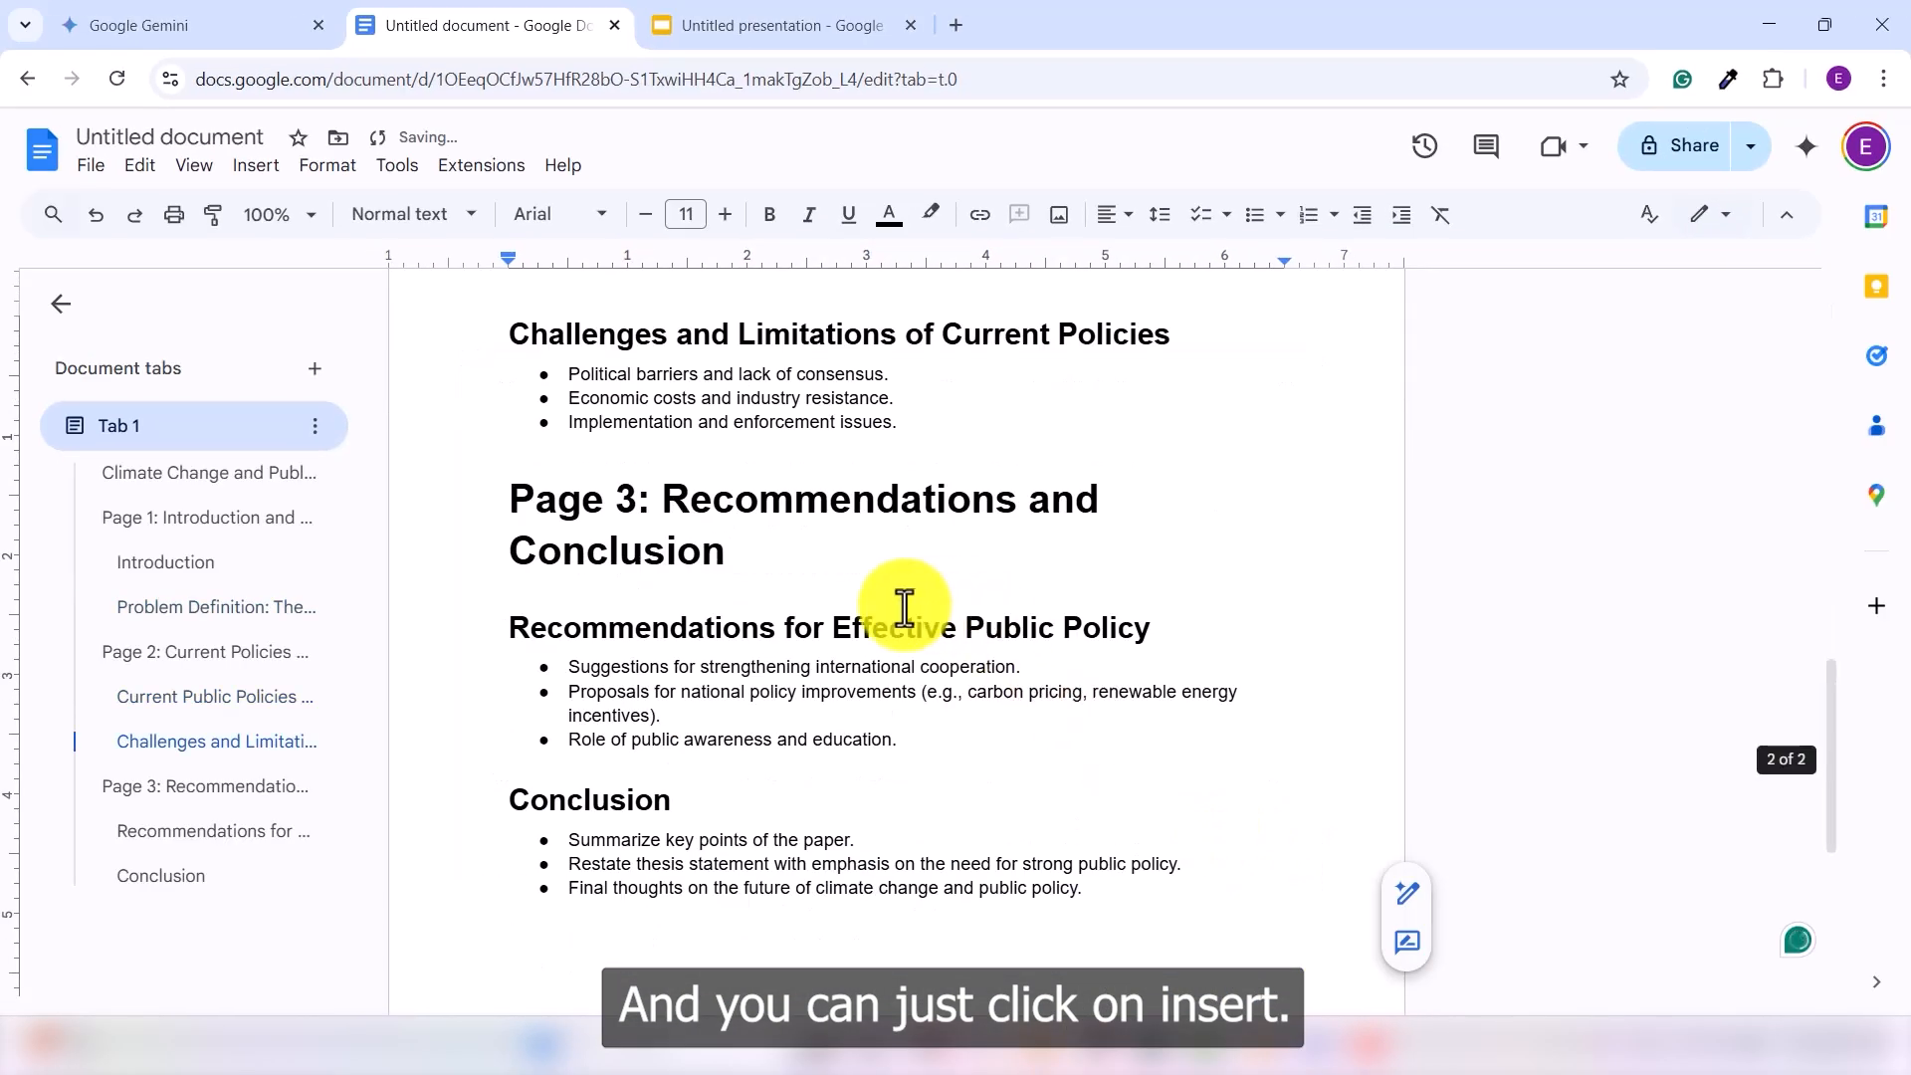
scroll(899, 601, up, 8)
scroll(850, 593, up, 1)
scroll(956, 527, down, 5)
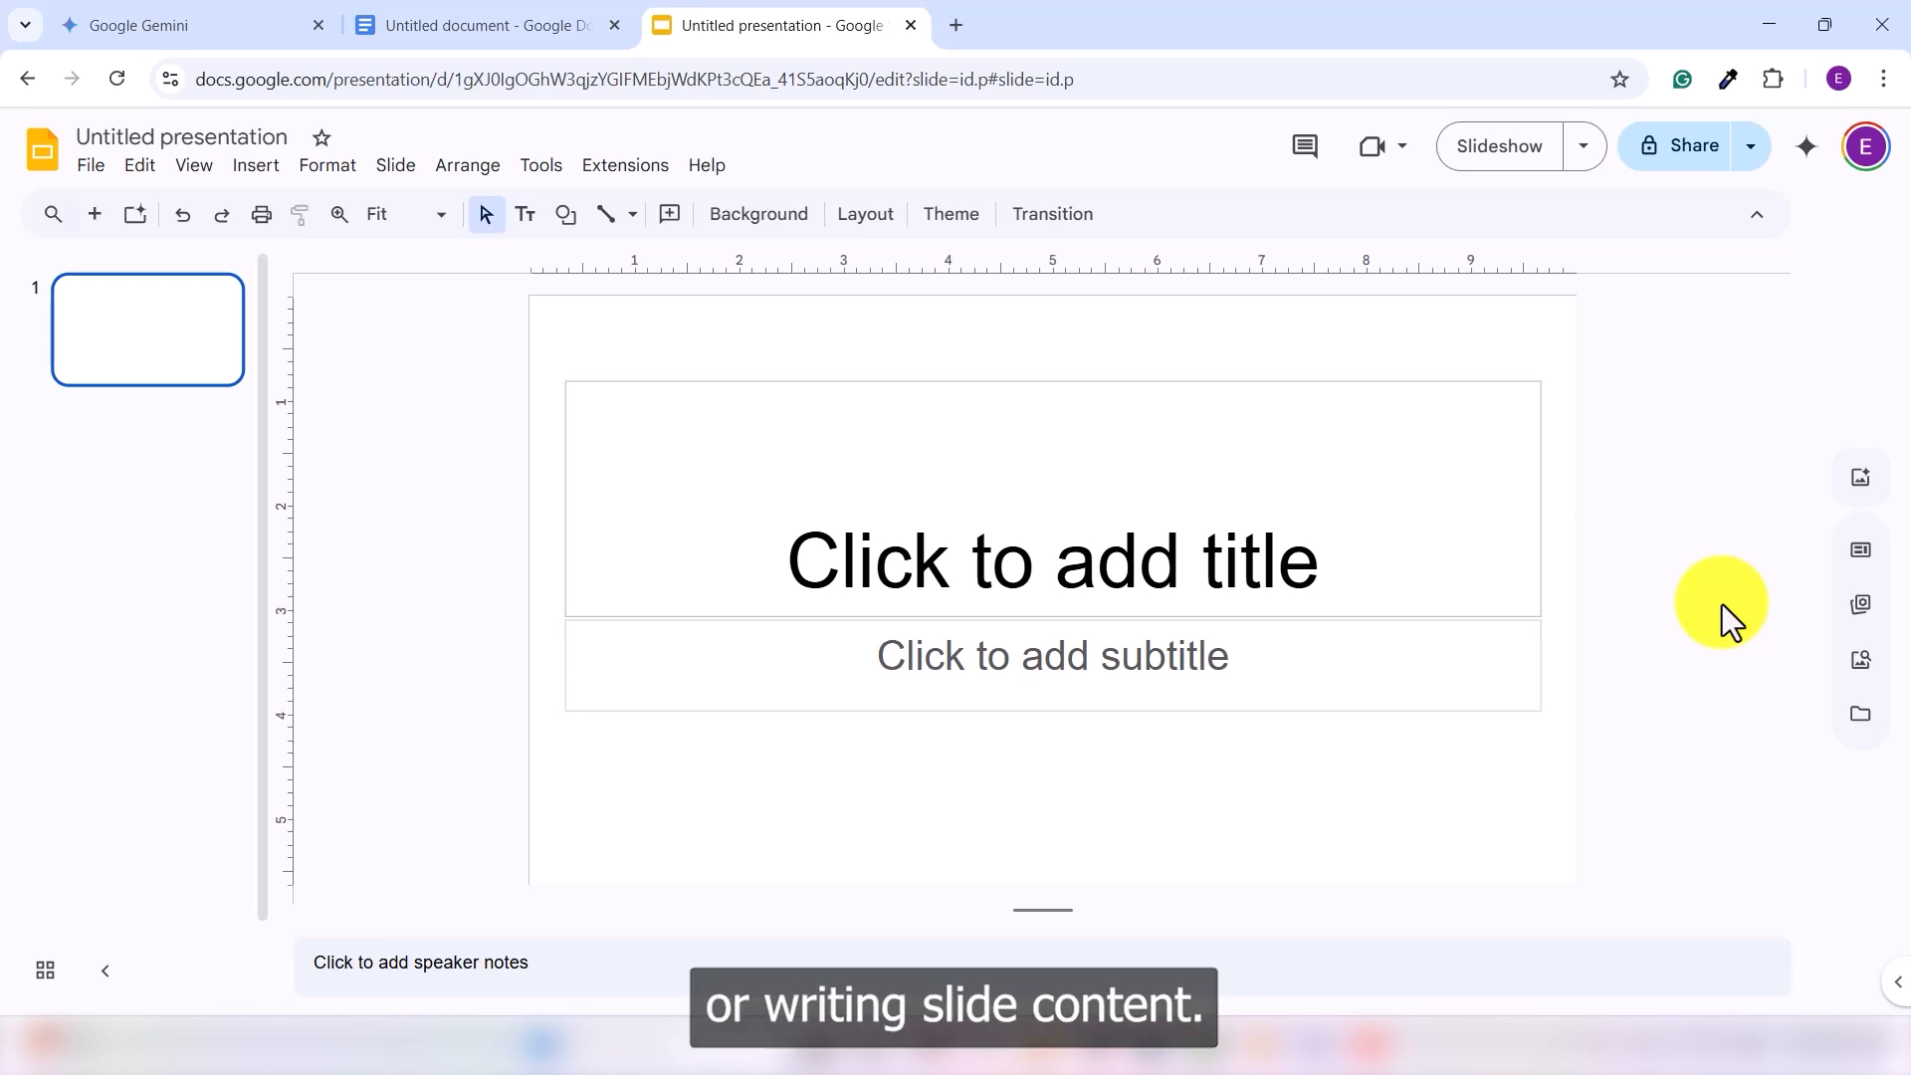
Switch to the Google Slides presentation, open Gemini and look through its additional suggestions.
click(1804, 151)
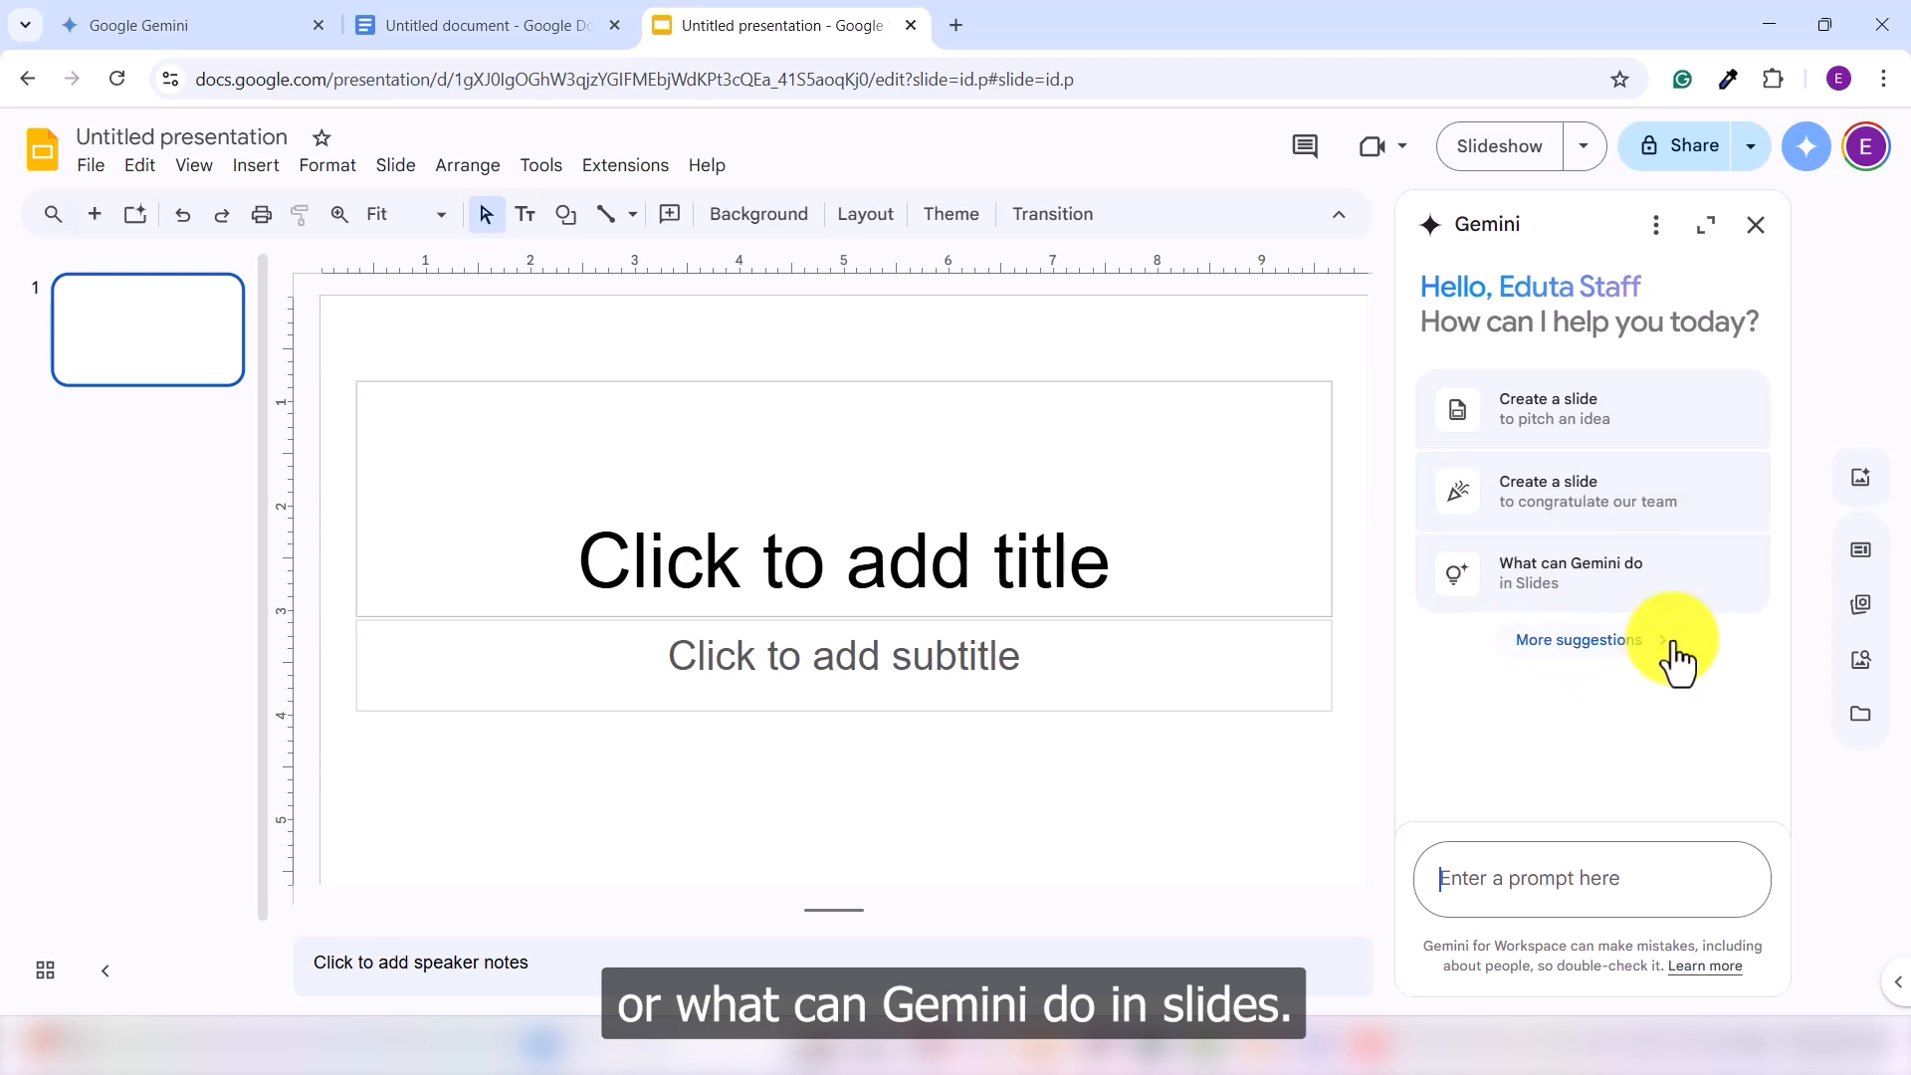
click(1620, 642)
scroll(1606, 408, down, 3)
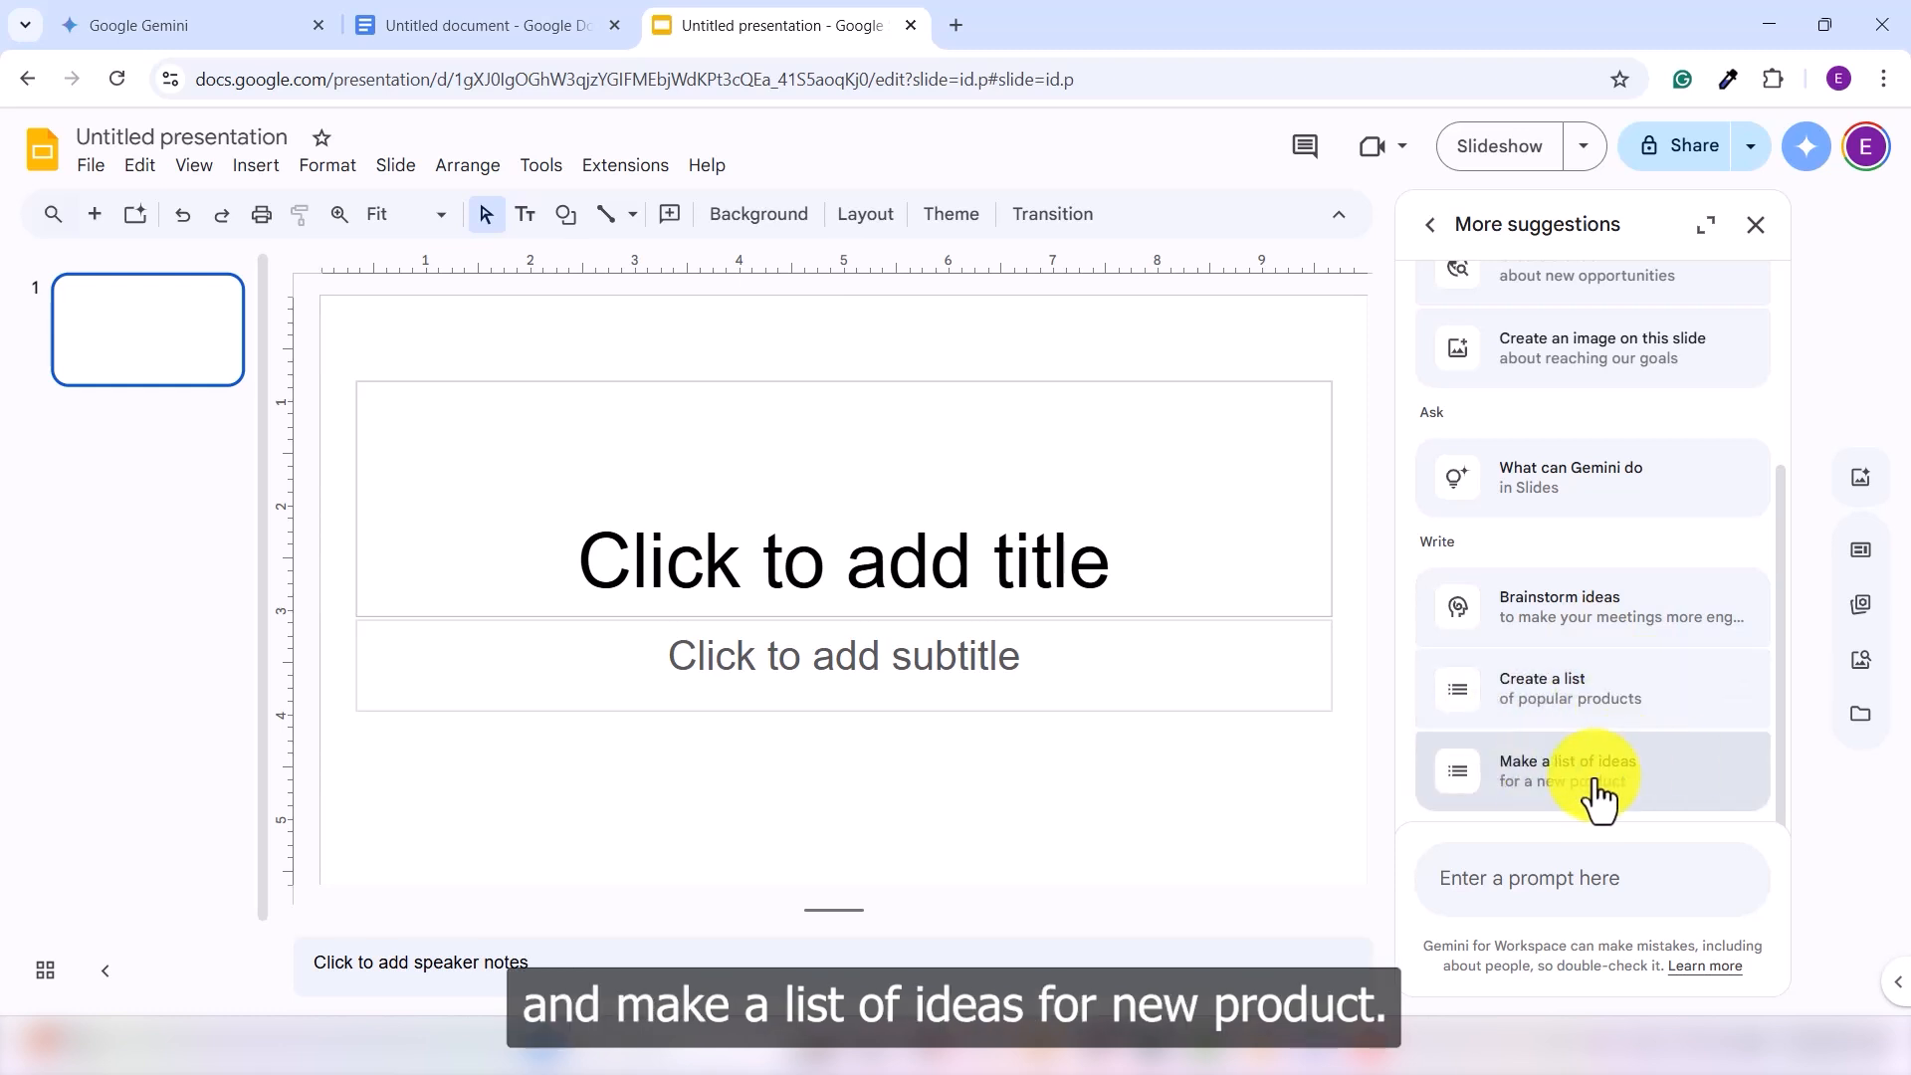
Submit the Gemini prompt "Write 3 billet points summarizing Why students should learn time management.".
click(1555, 856)
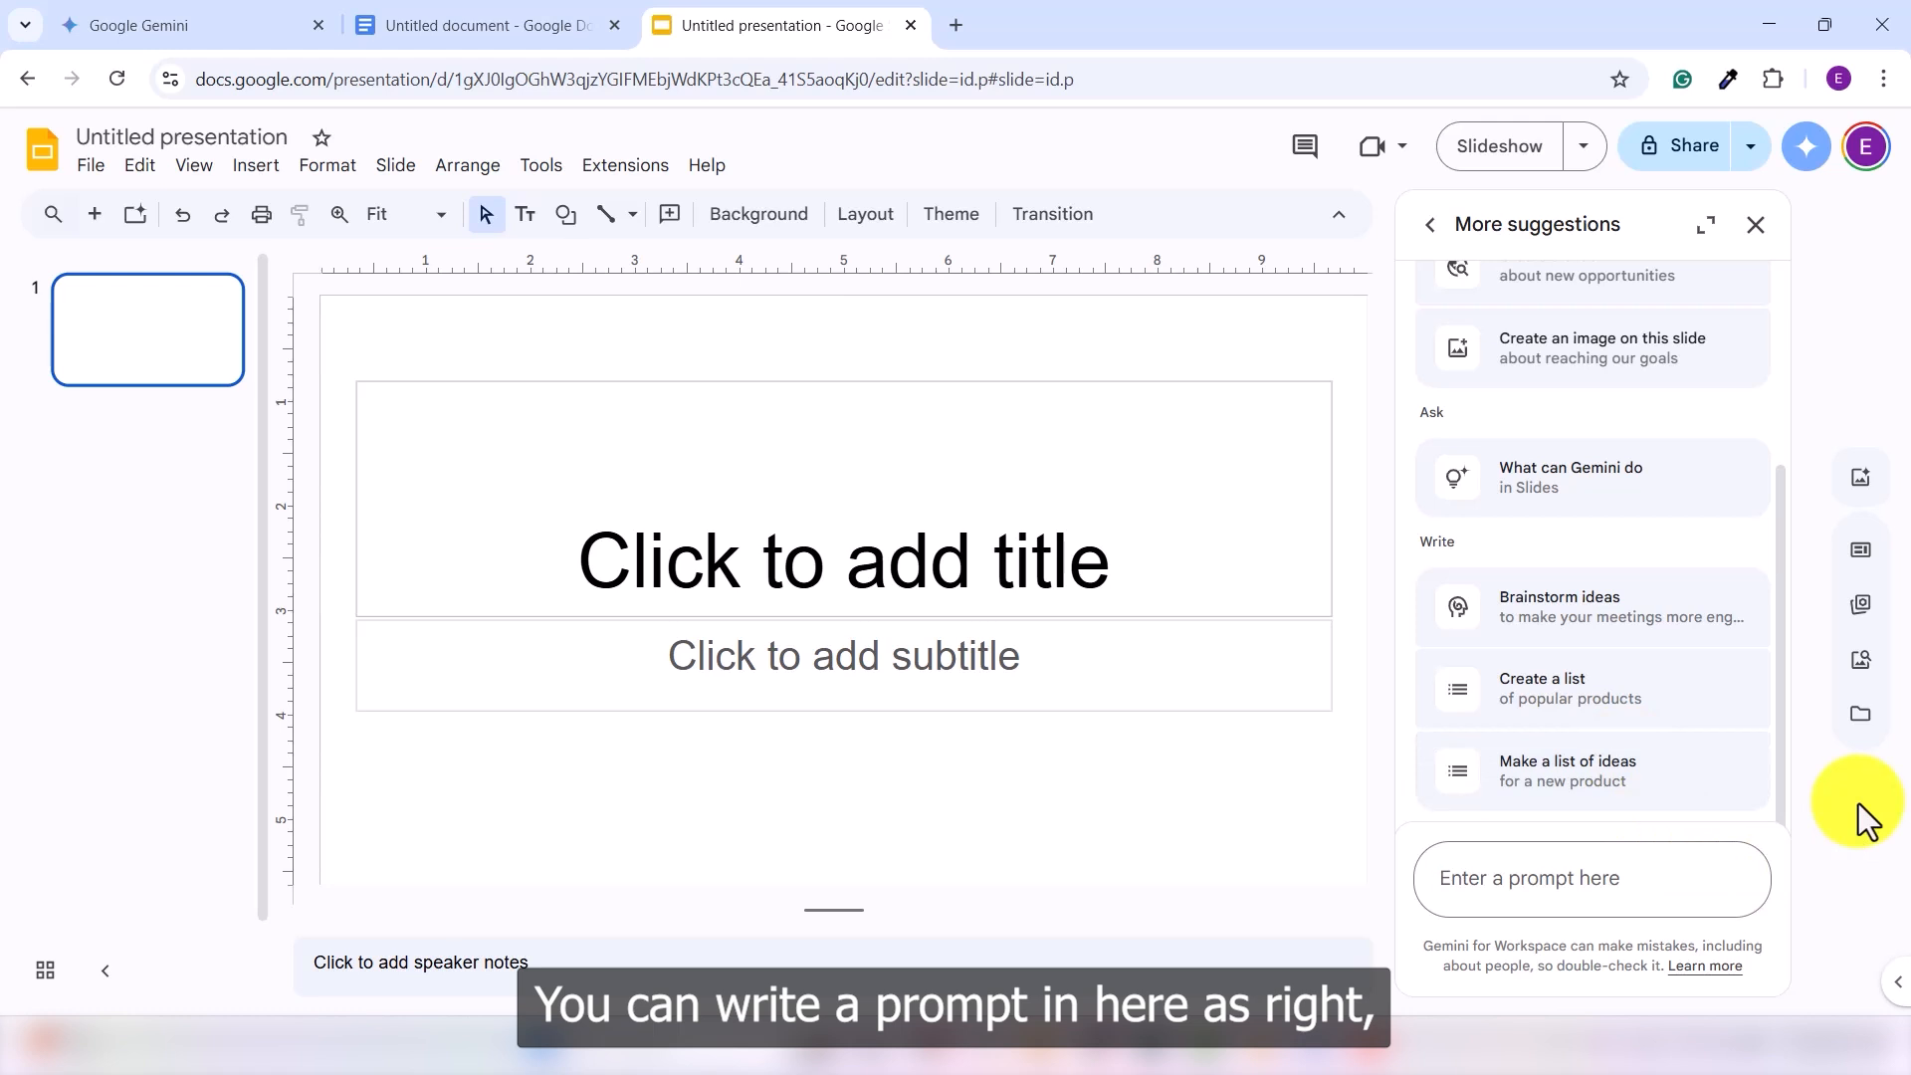
text(Write 3)
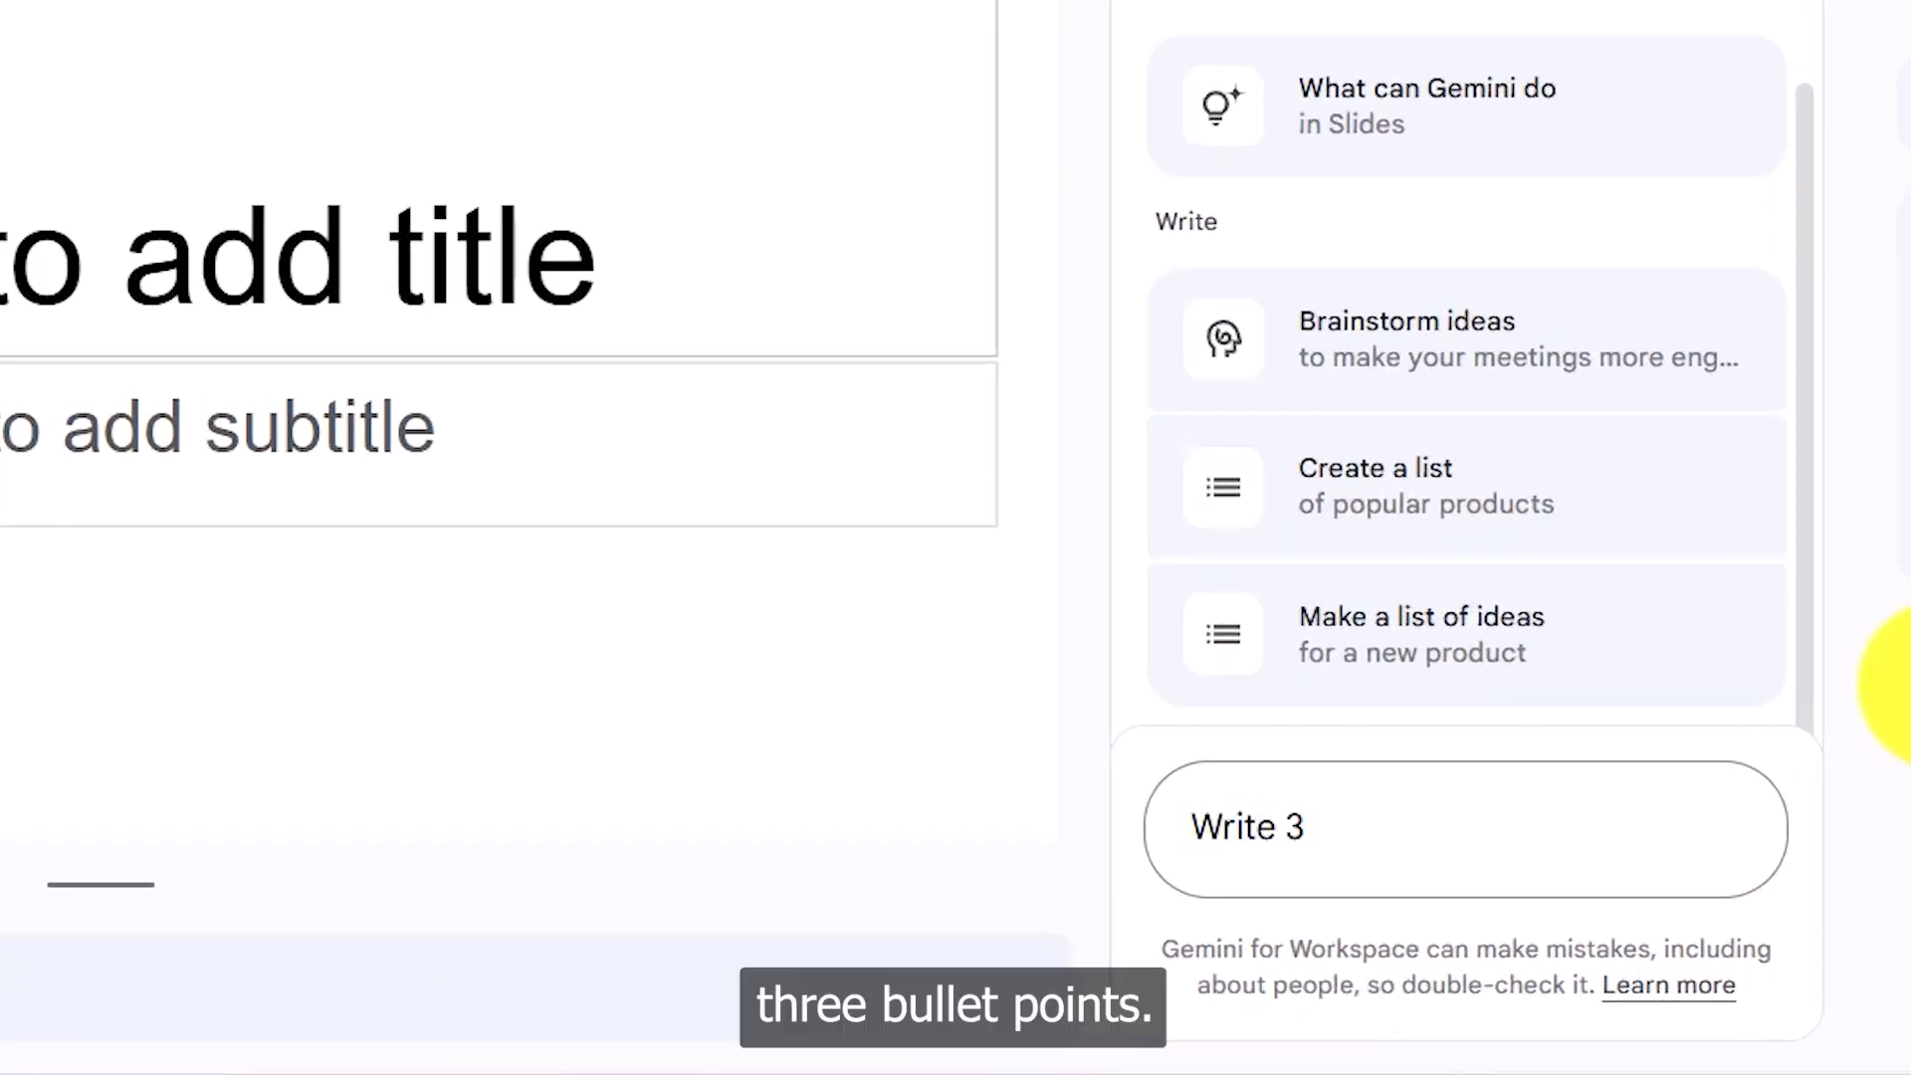
text( billet point)
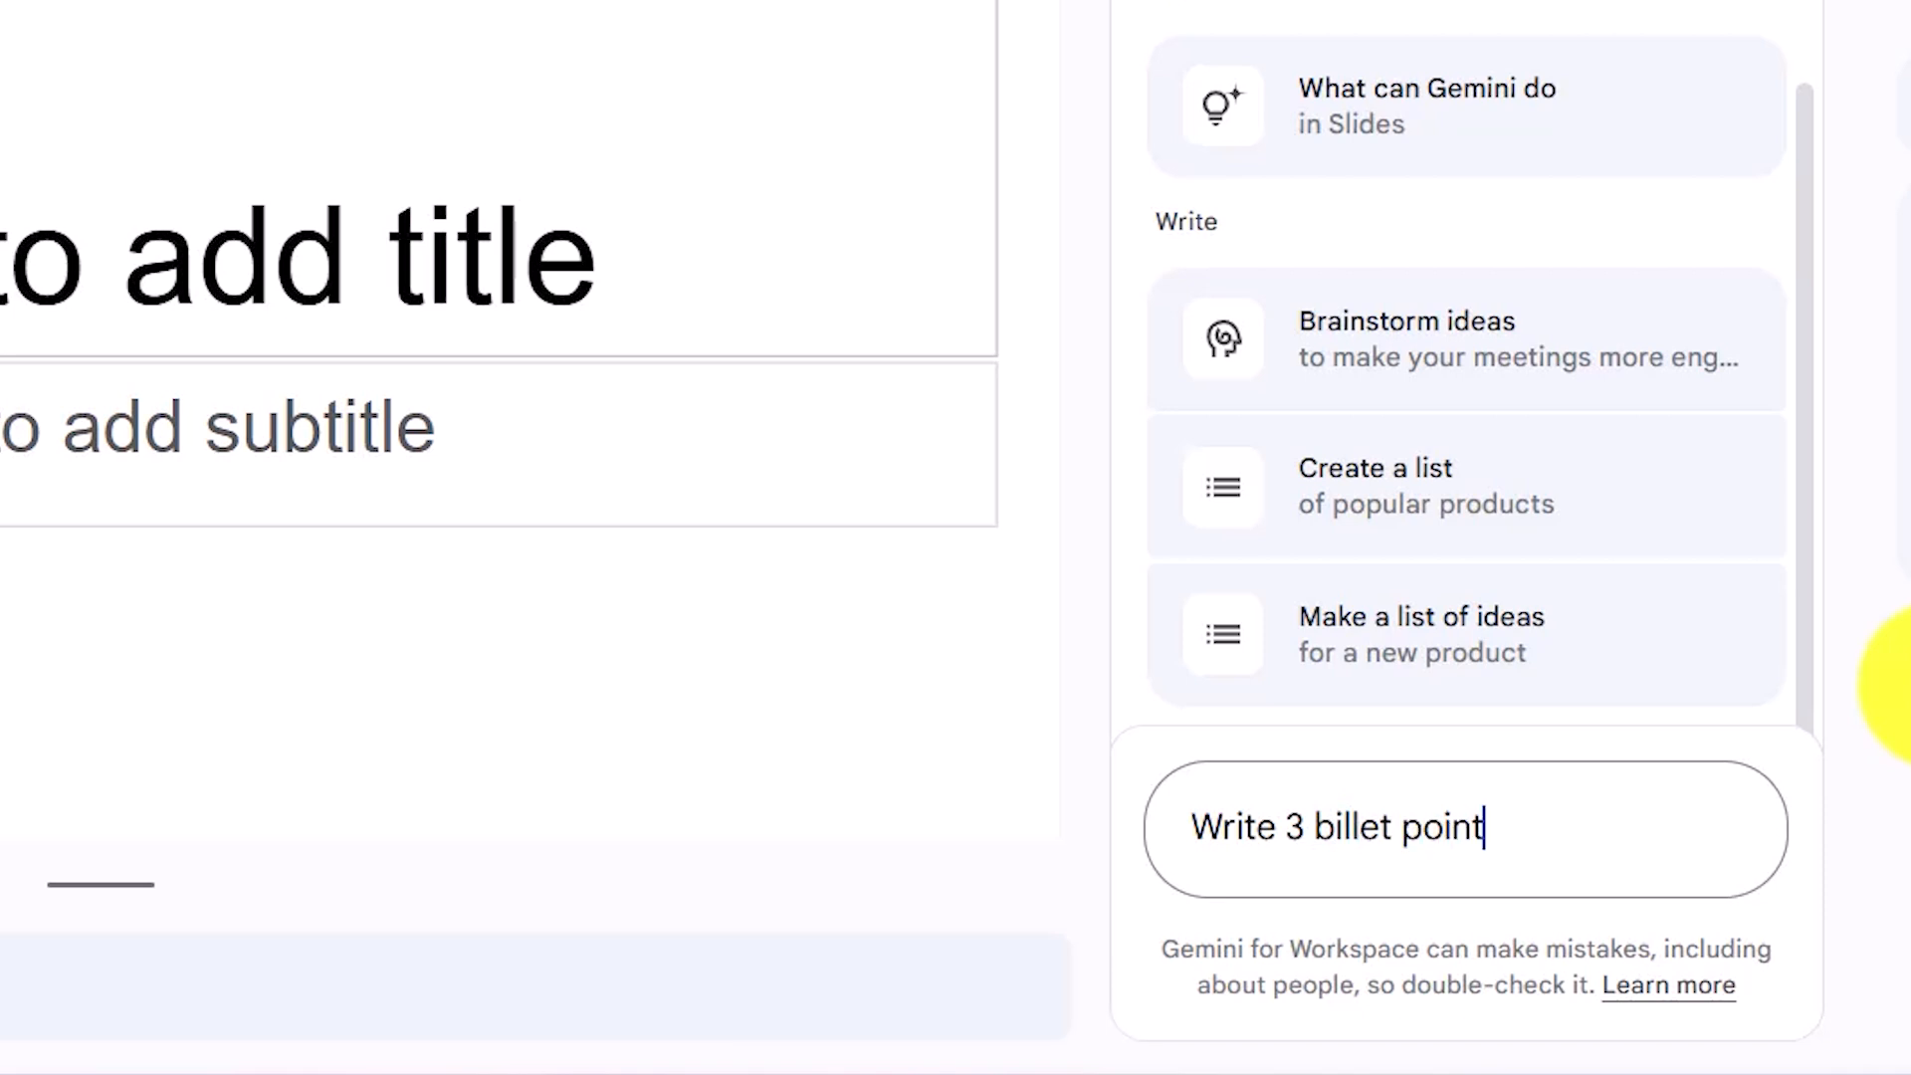
text(s summarizing)
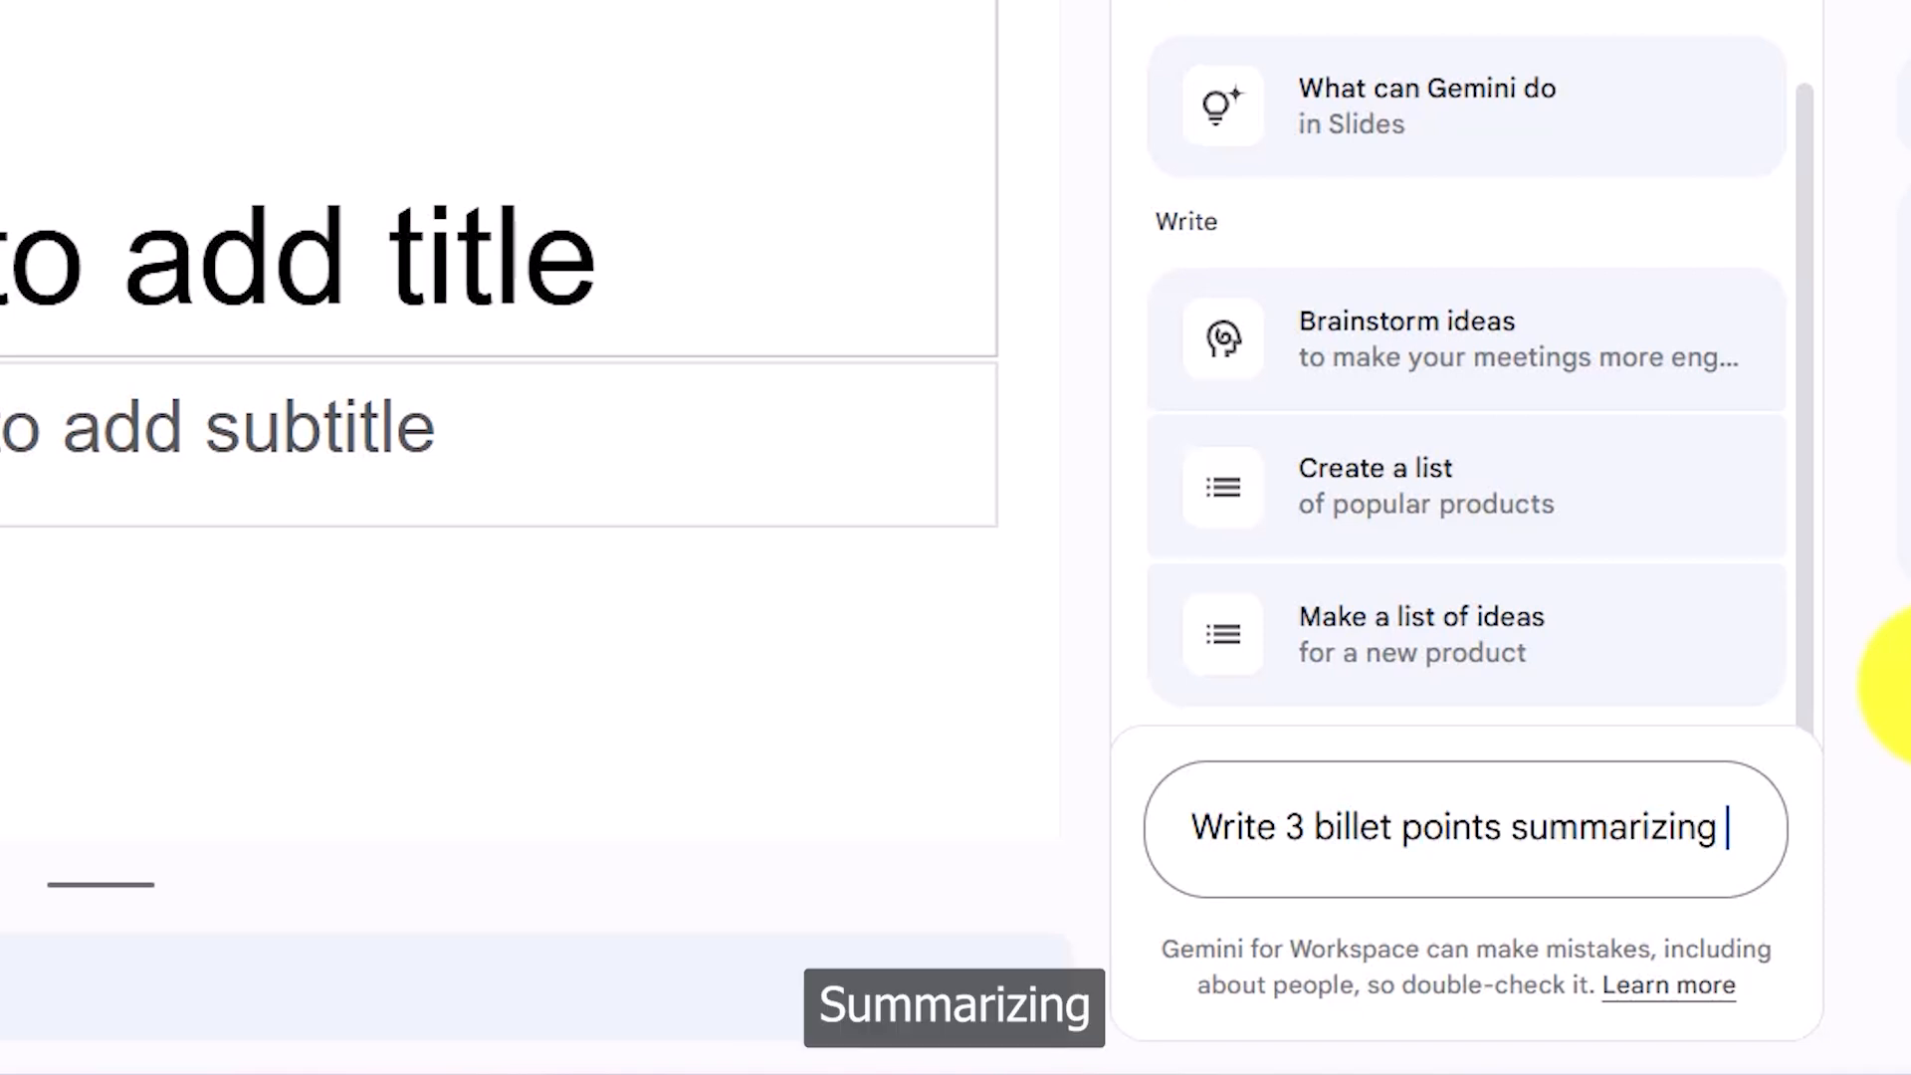
text( Why )
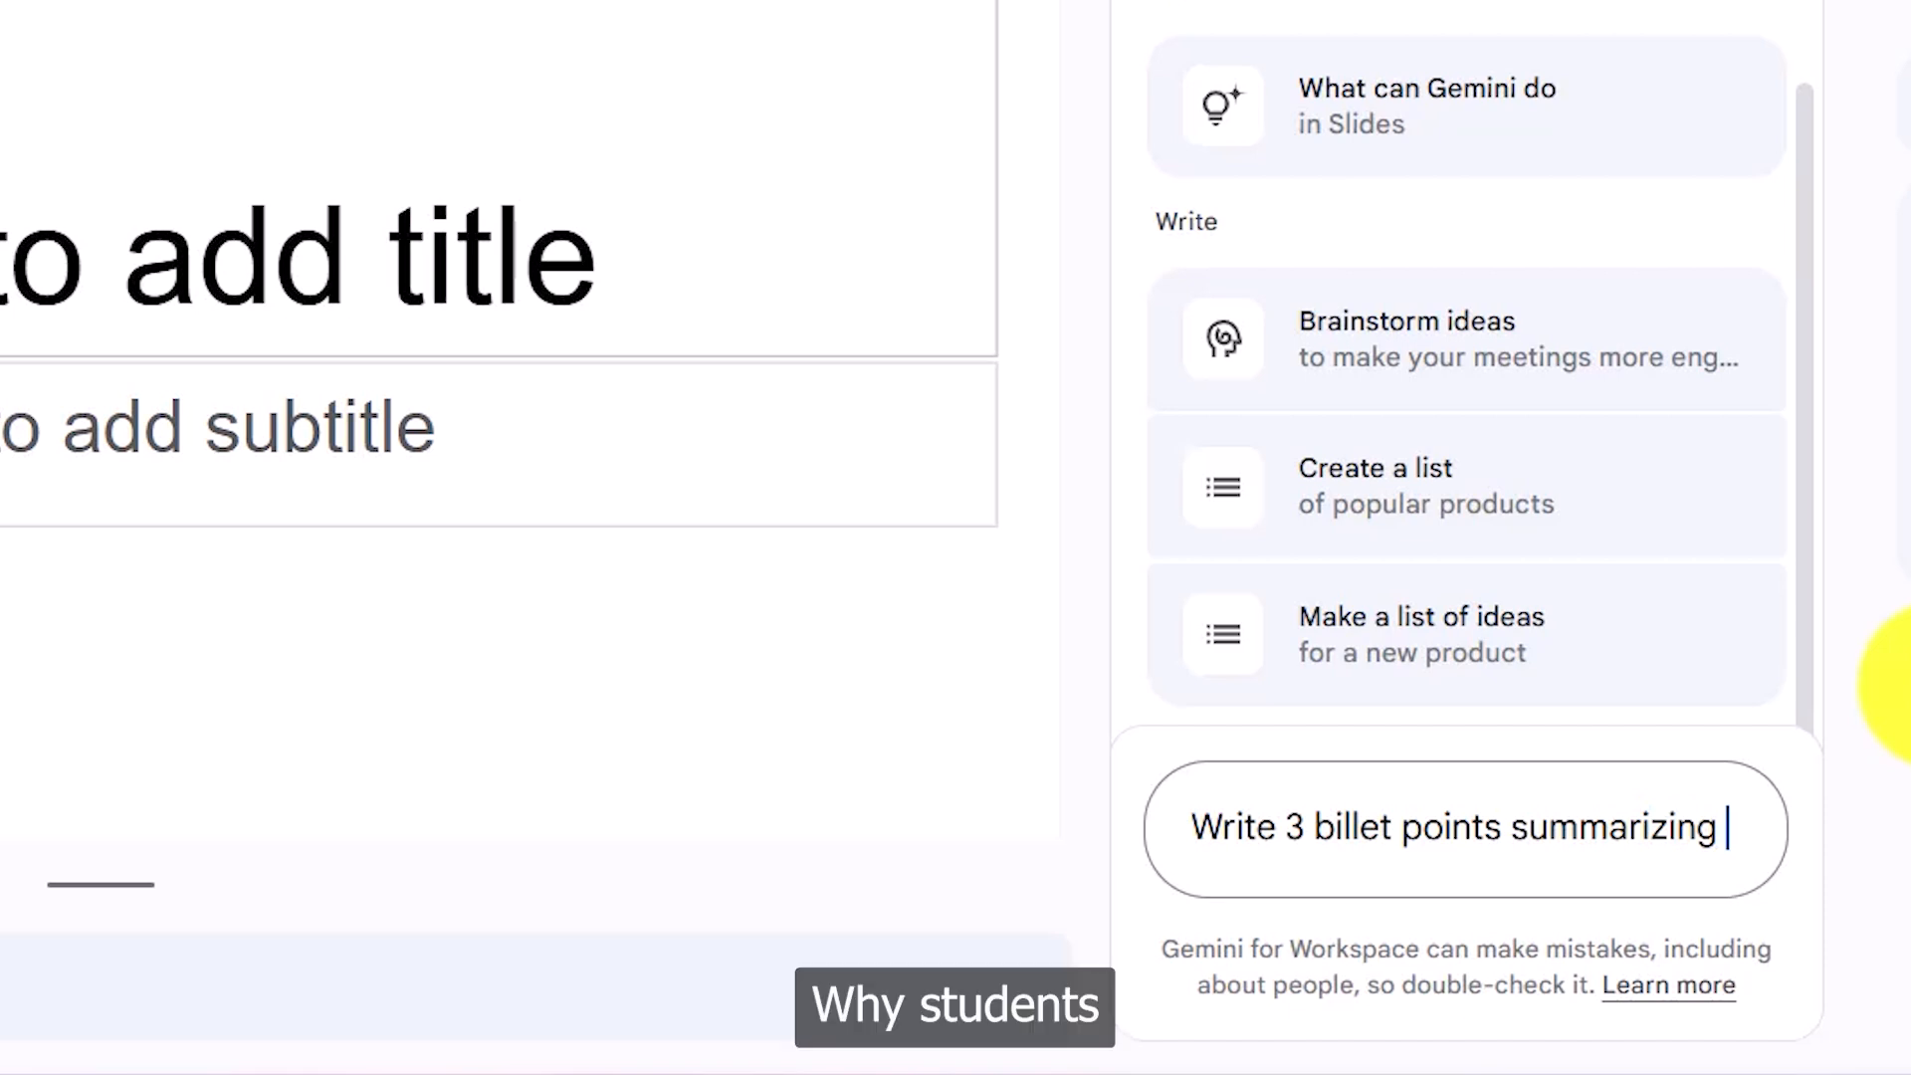
text(students should learn)
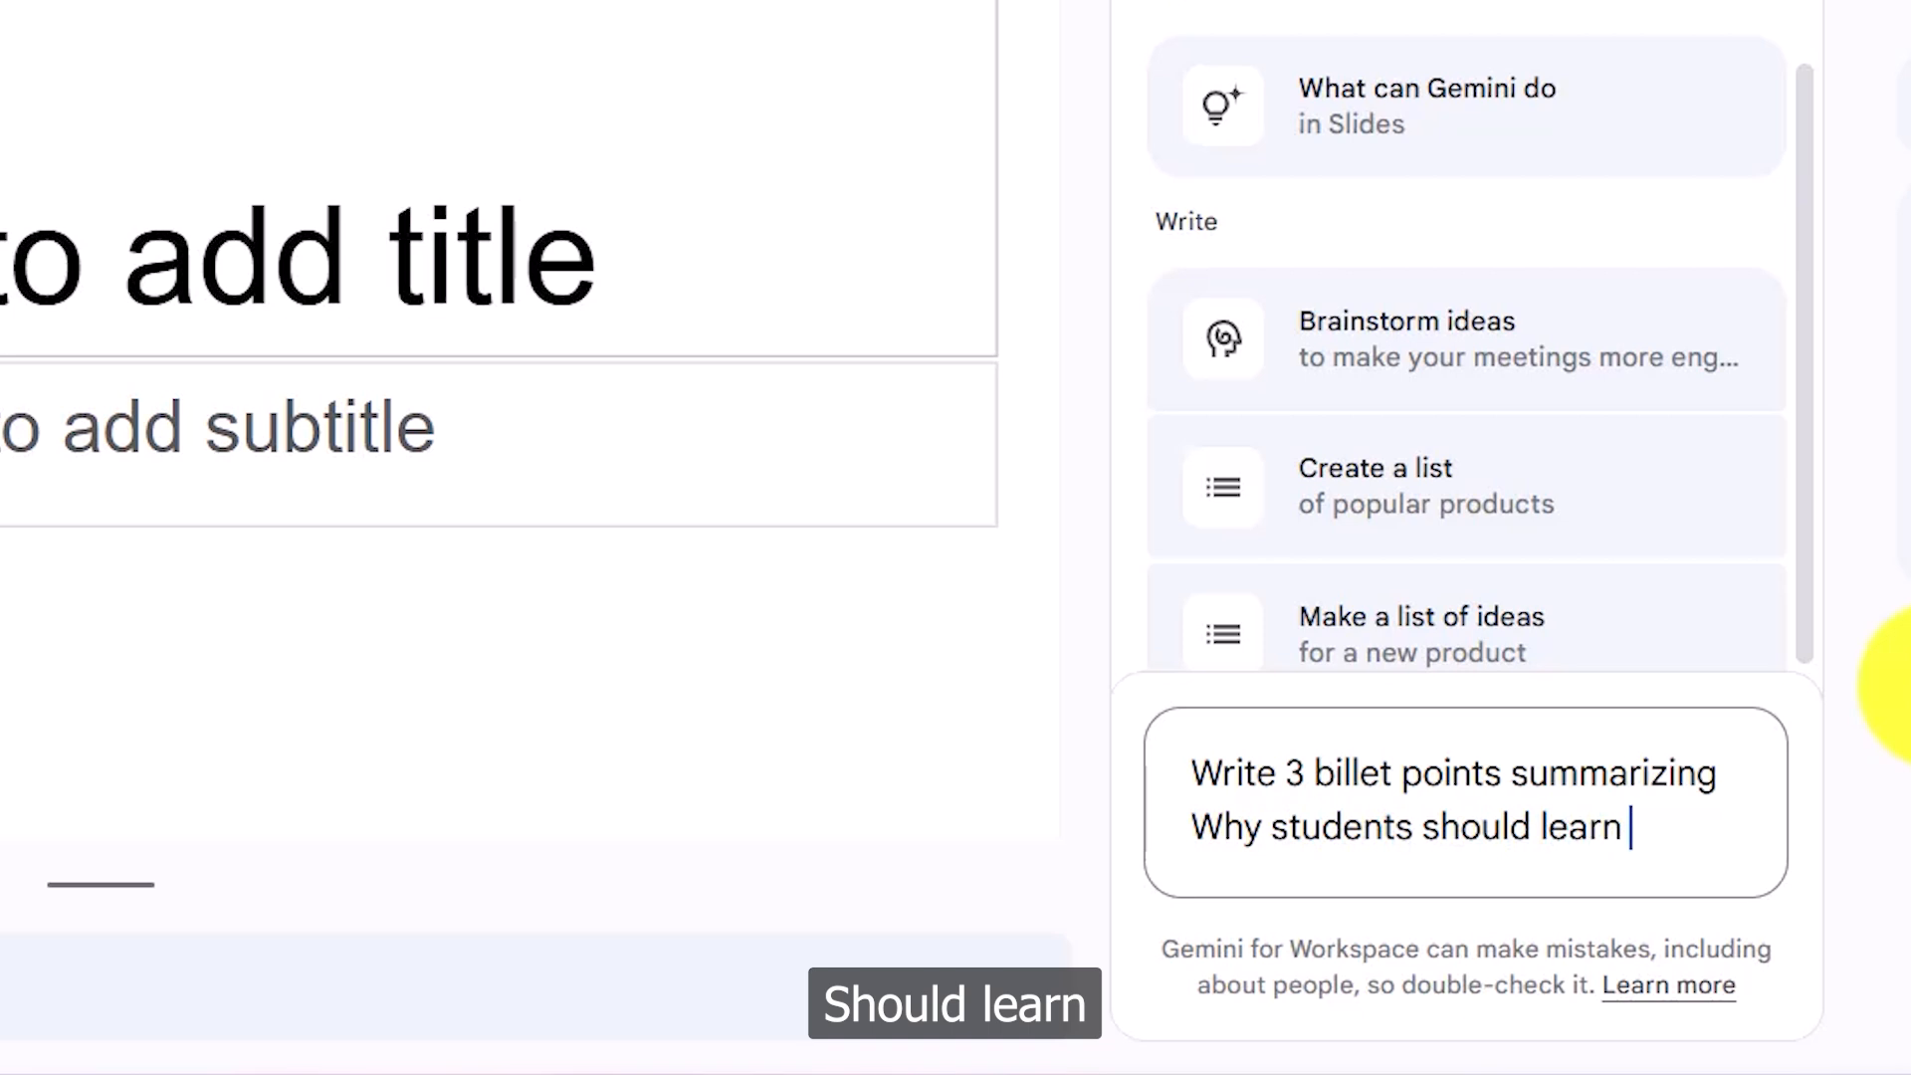
text( time management)
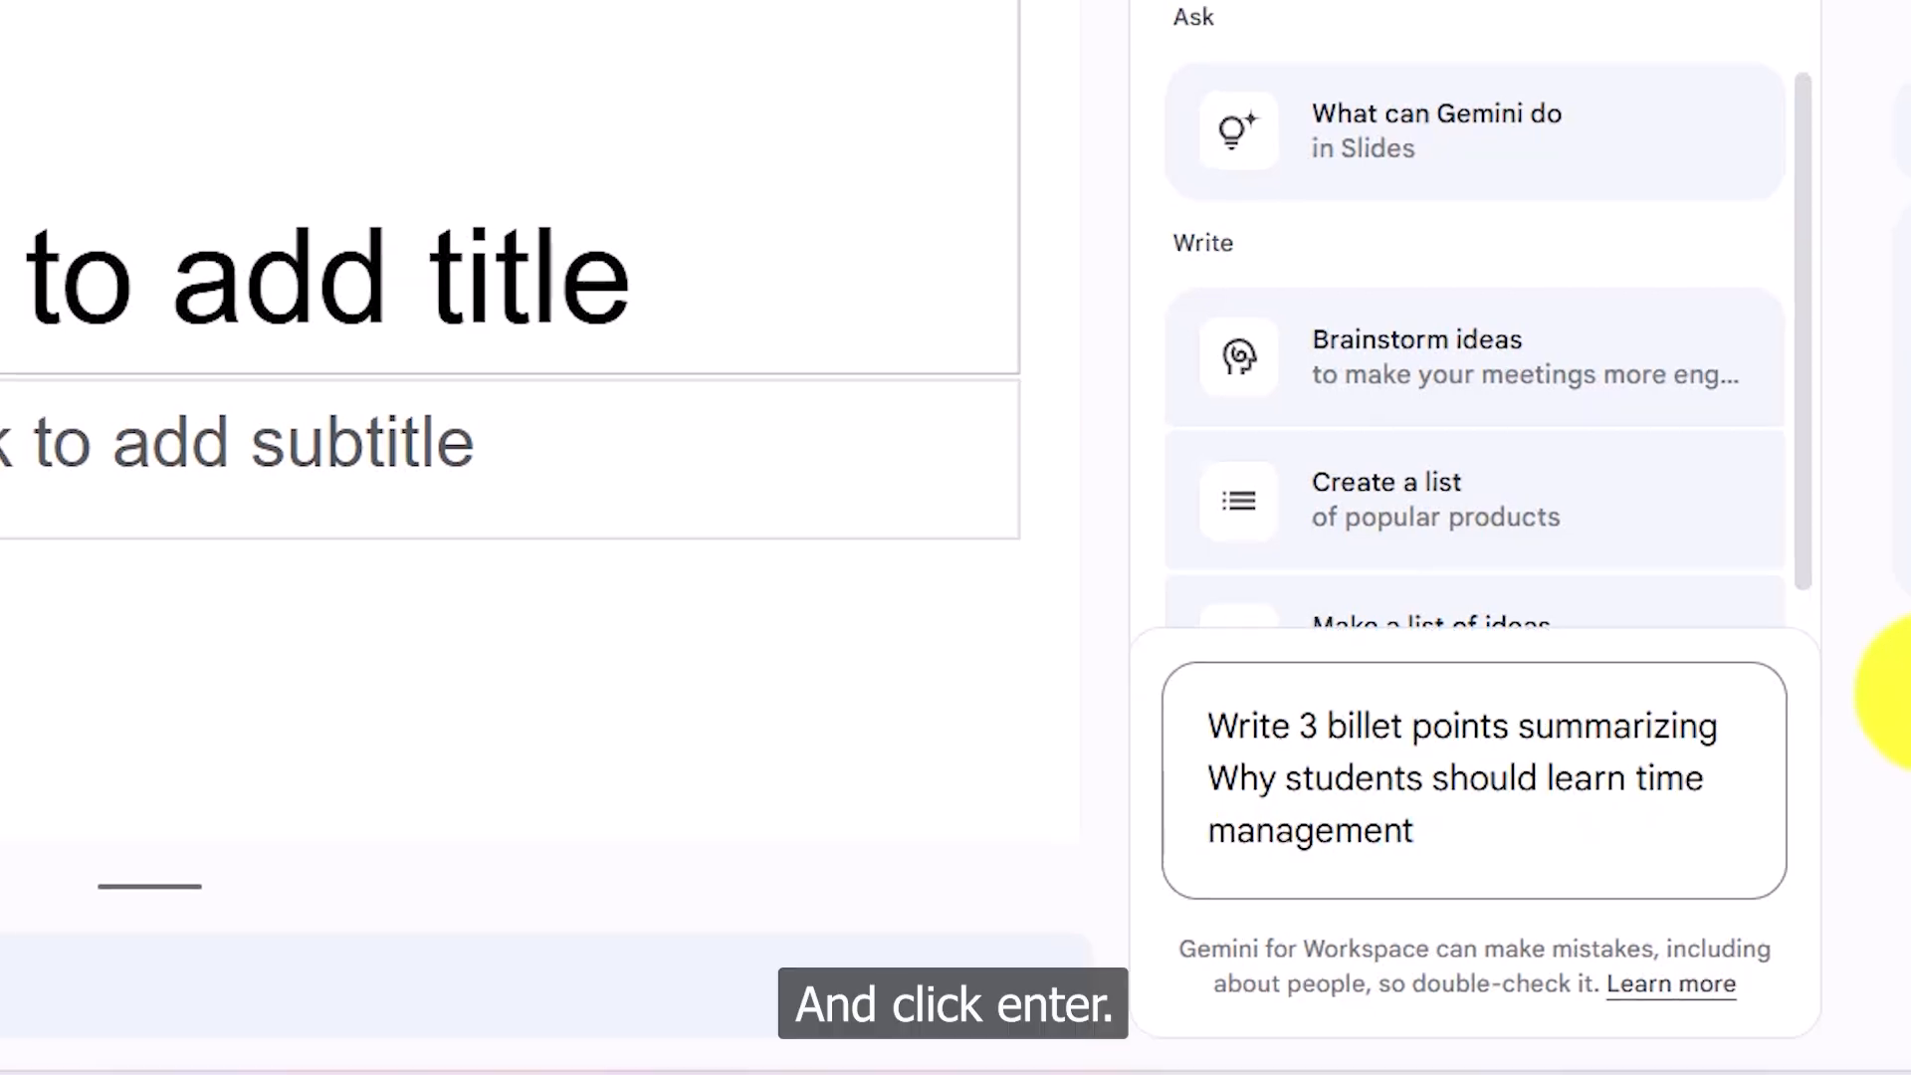
text(.)
key(Return)
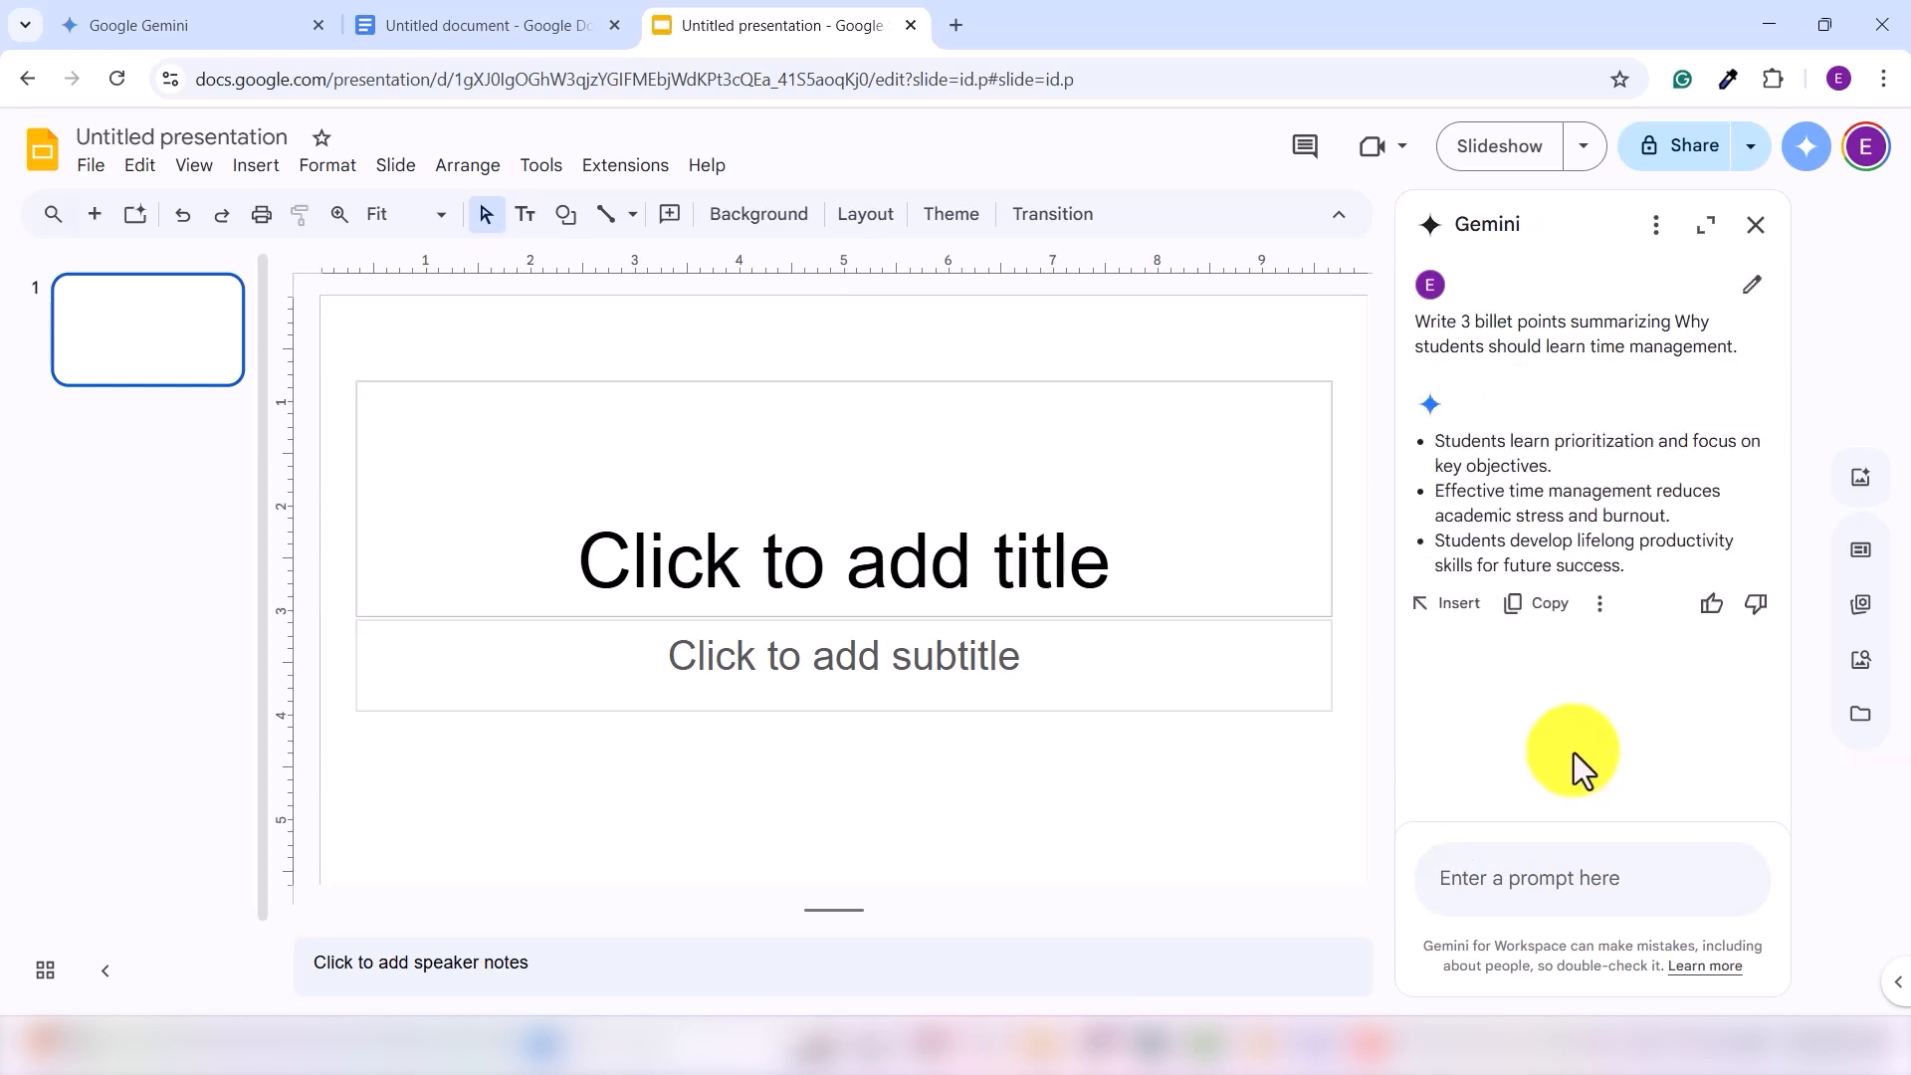
Insert the generated bullet points on the title slide, try moving their text box and undo the move.
click(1455, 607)
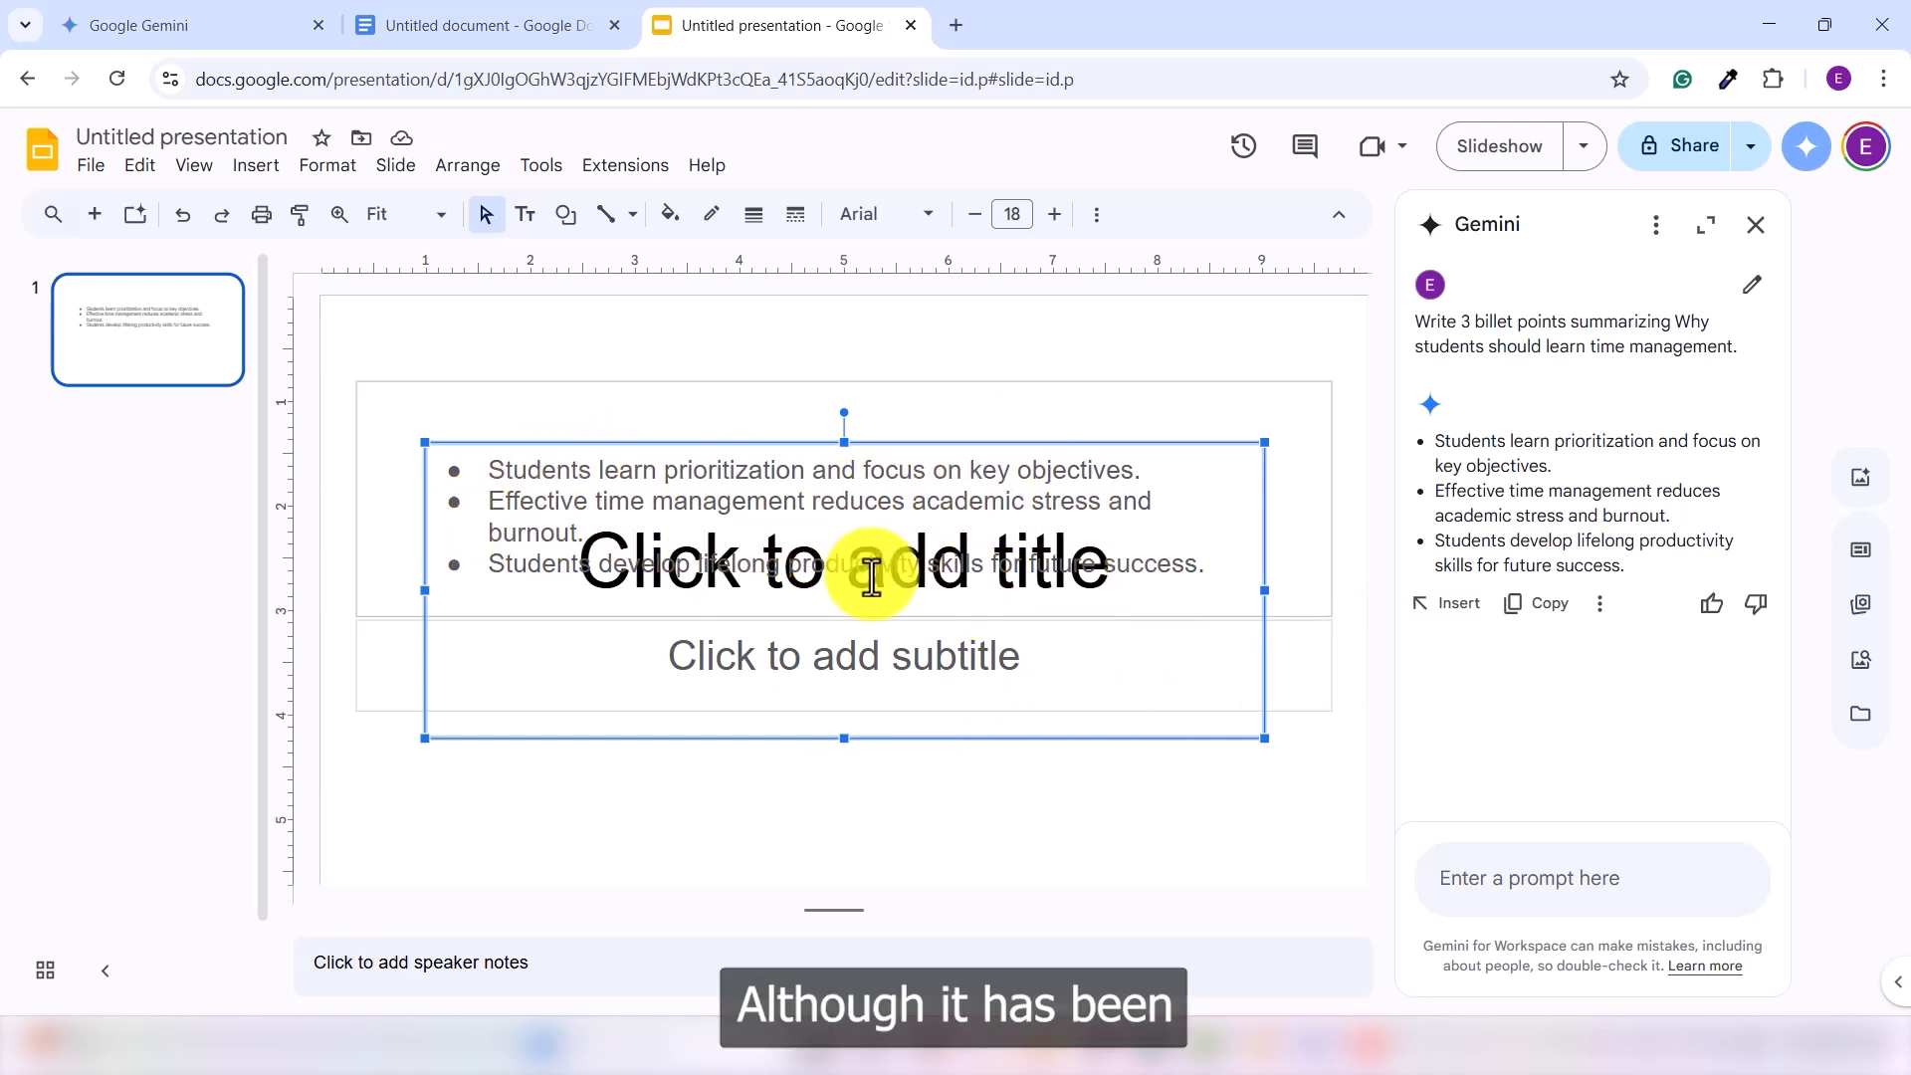
drag(876, 563, 1040, 698)
key(ctrl+z)
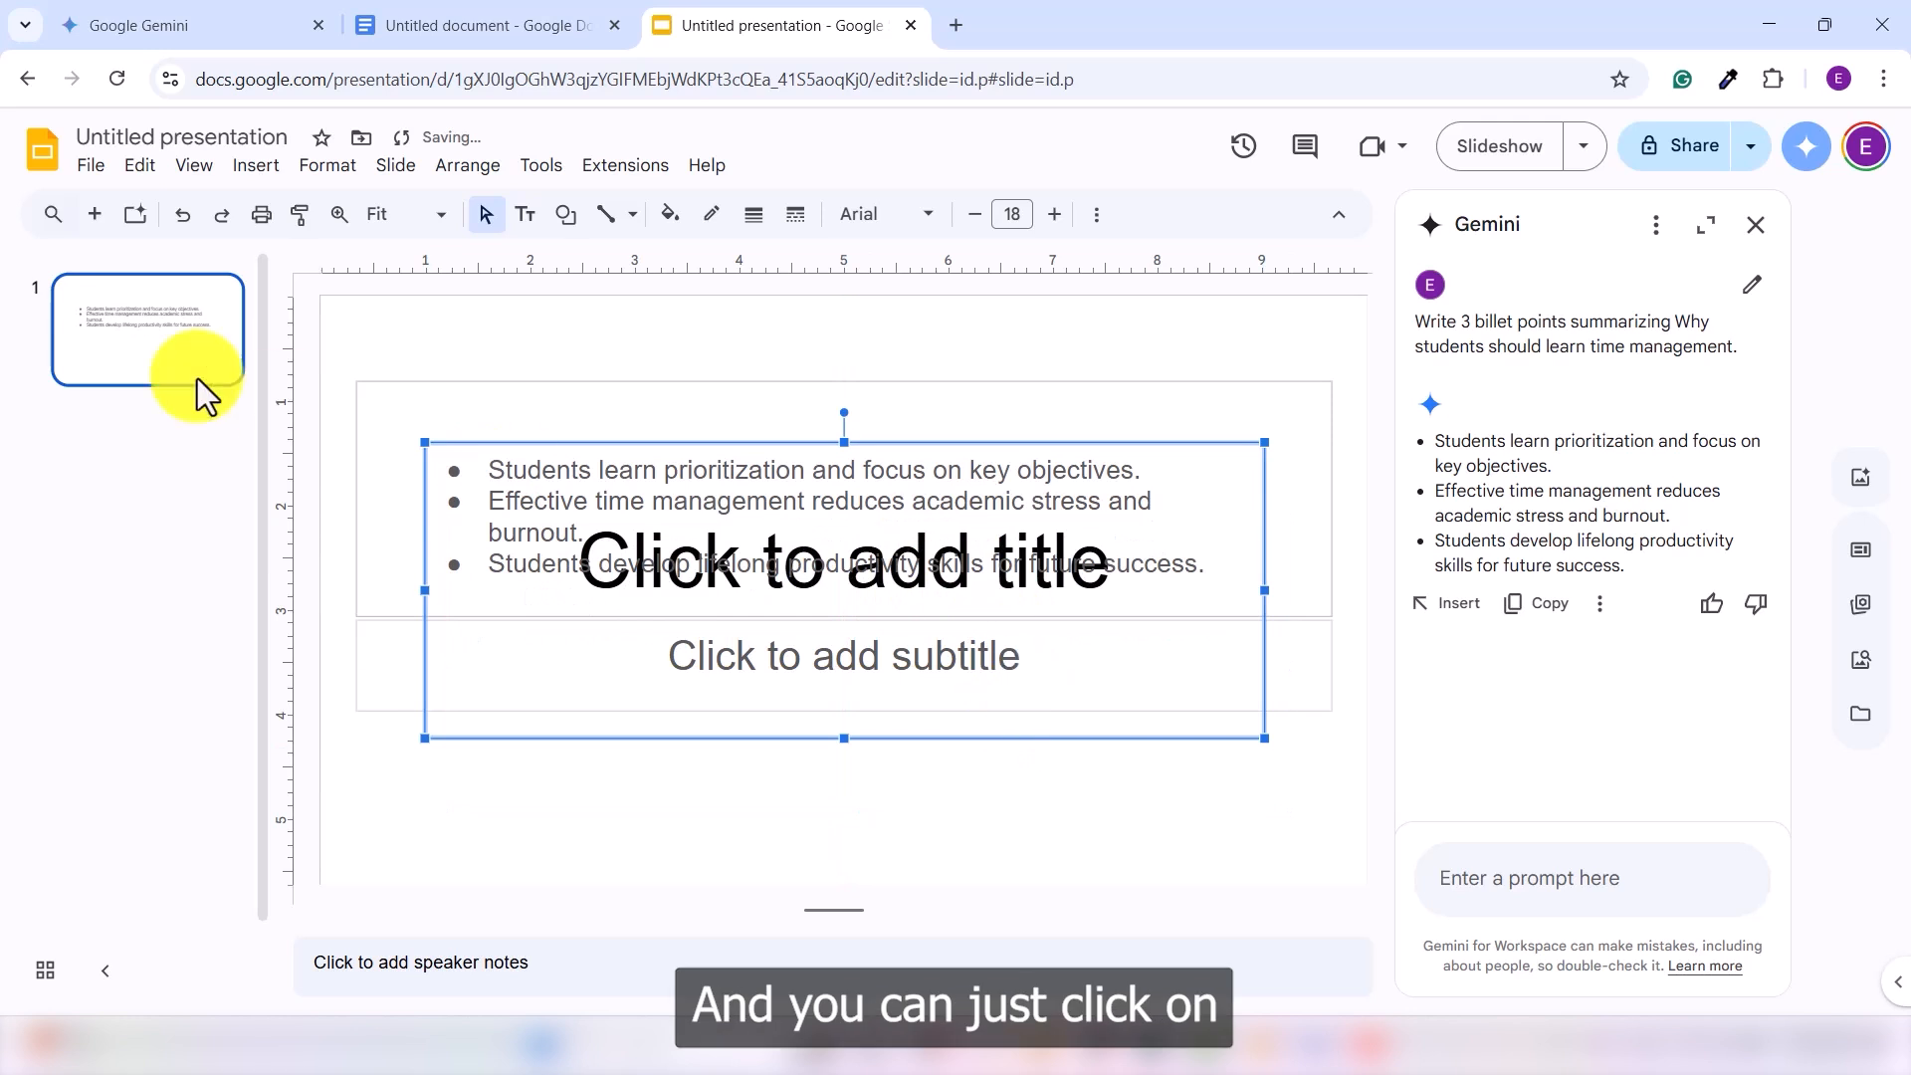
Add a second slide and insert the generated time management bullet points into its body placeholder.
click(94, 215)
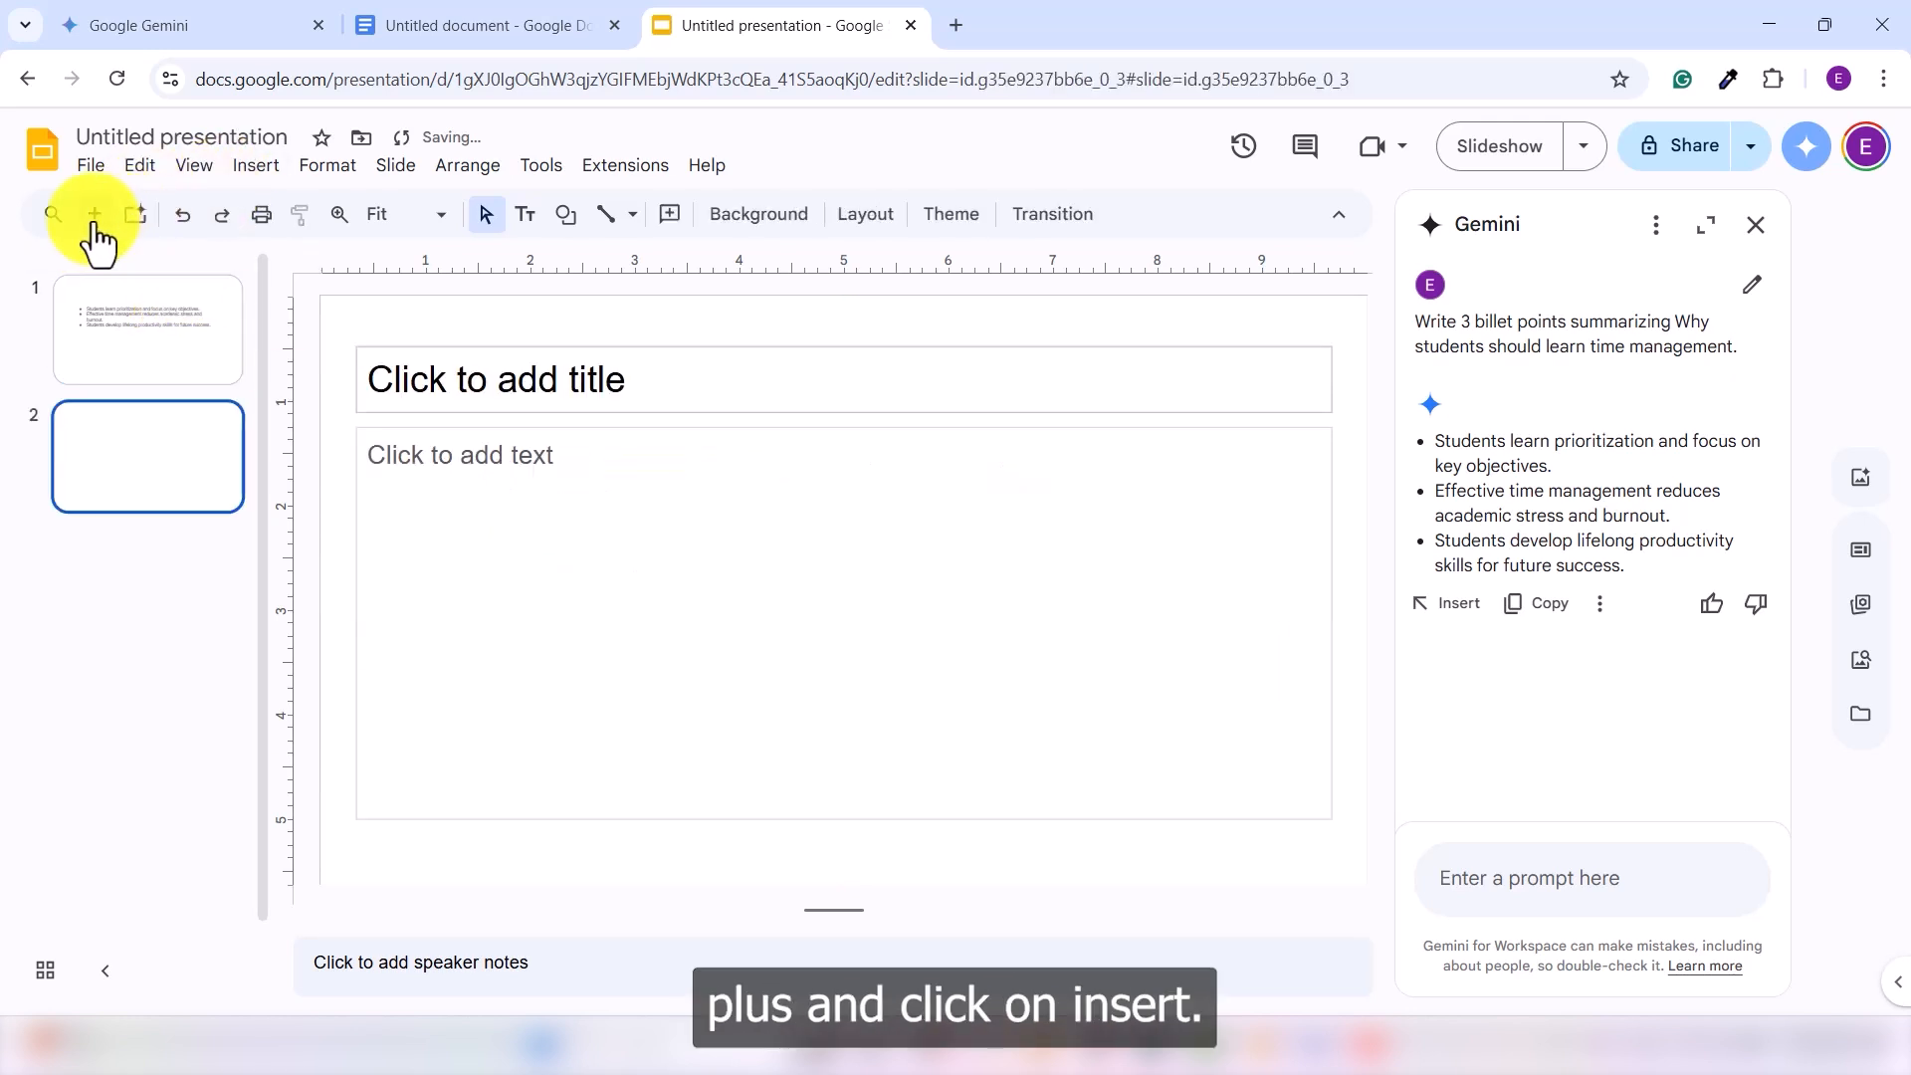
click(996, 563)
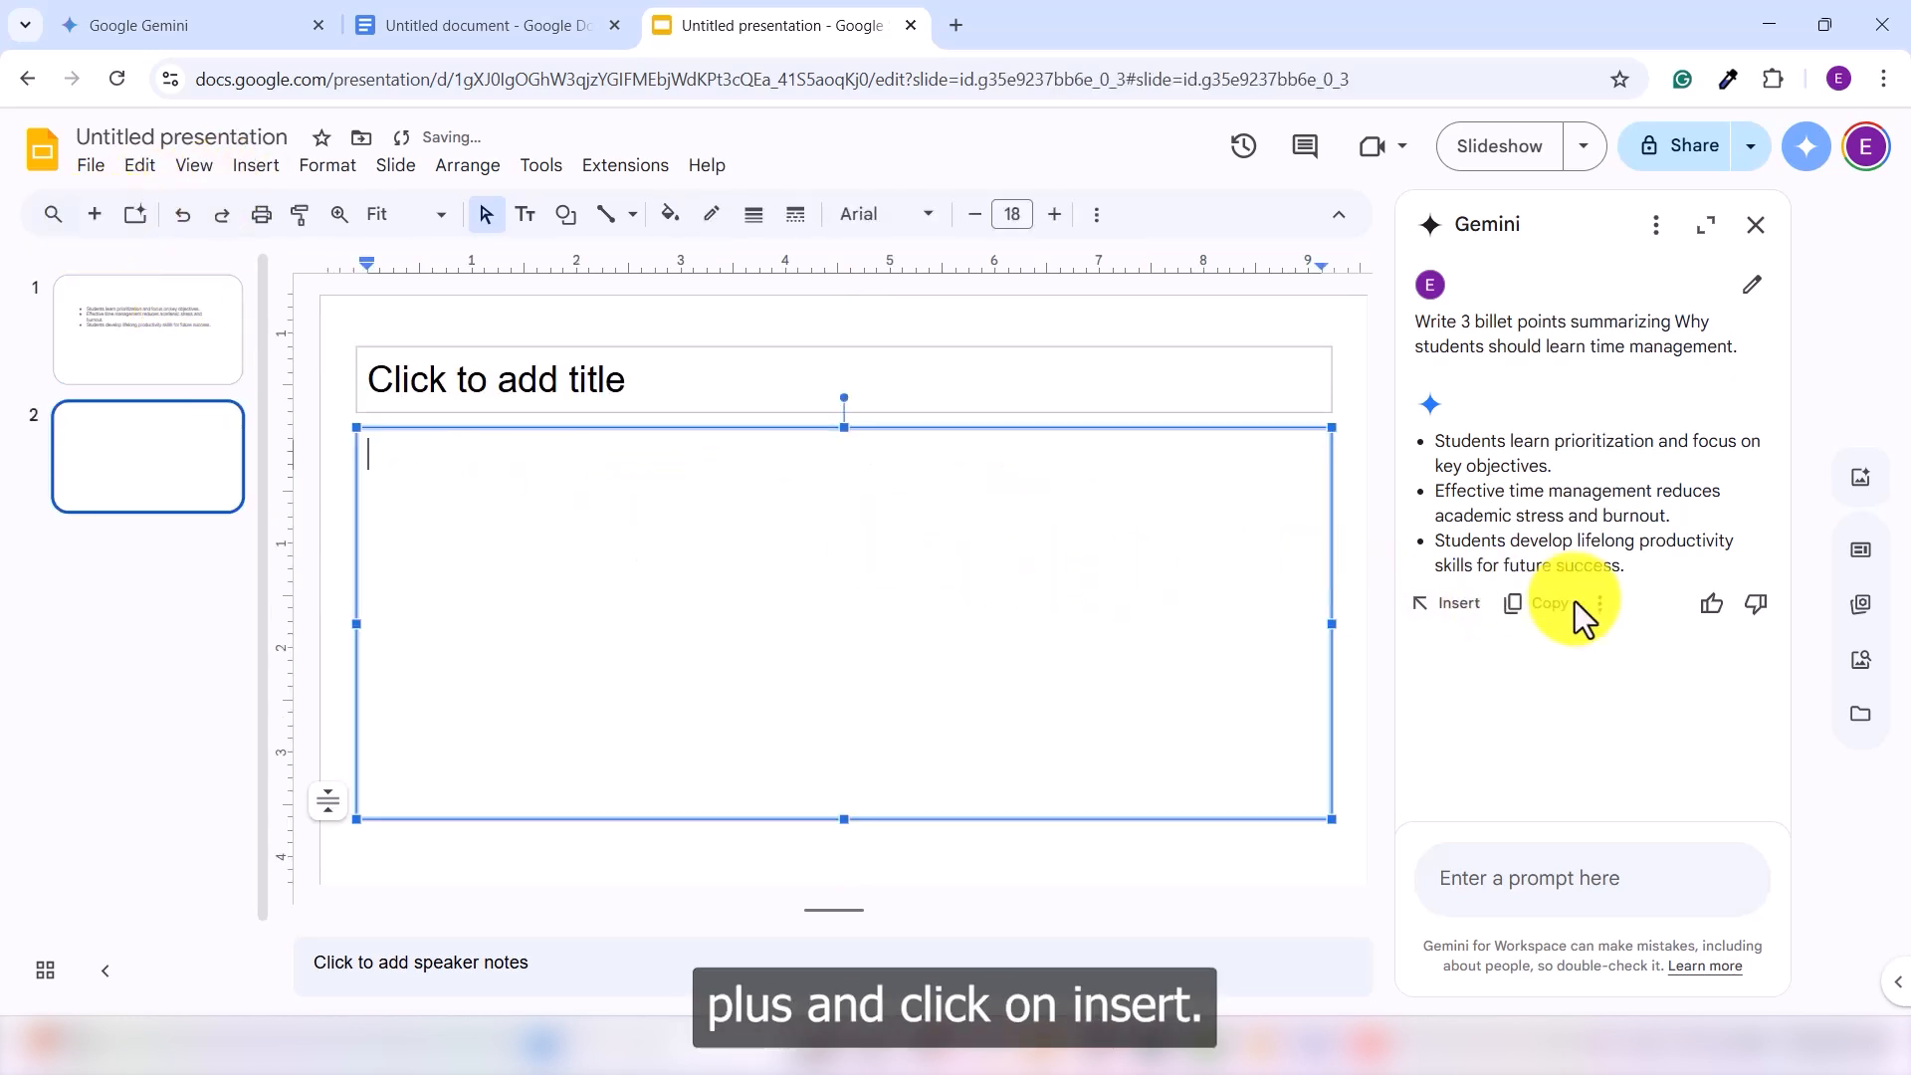
click(1455, 605)
drag(1105, 517, 376, 427)
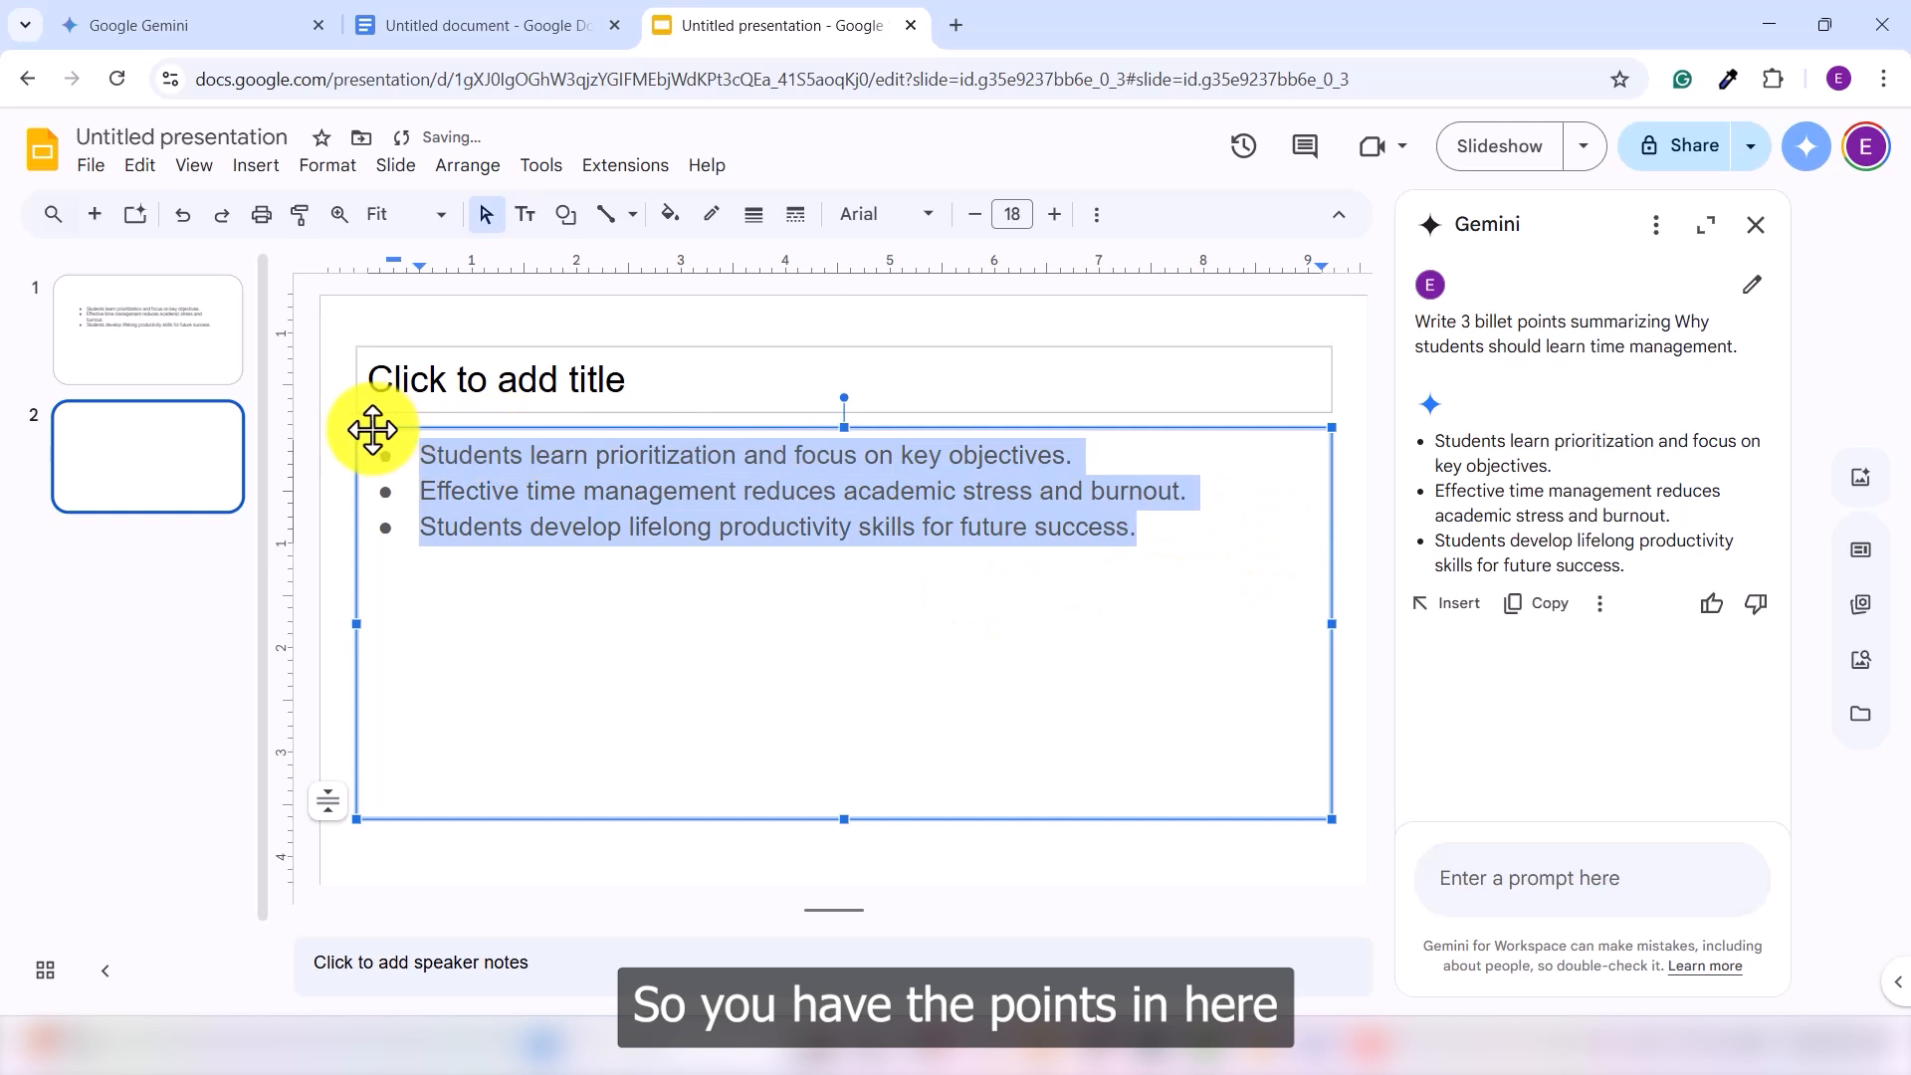
click(749, 657)
Delete the bullet point text from the first slide and return to the second slide's body text.
click(134, 348)
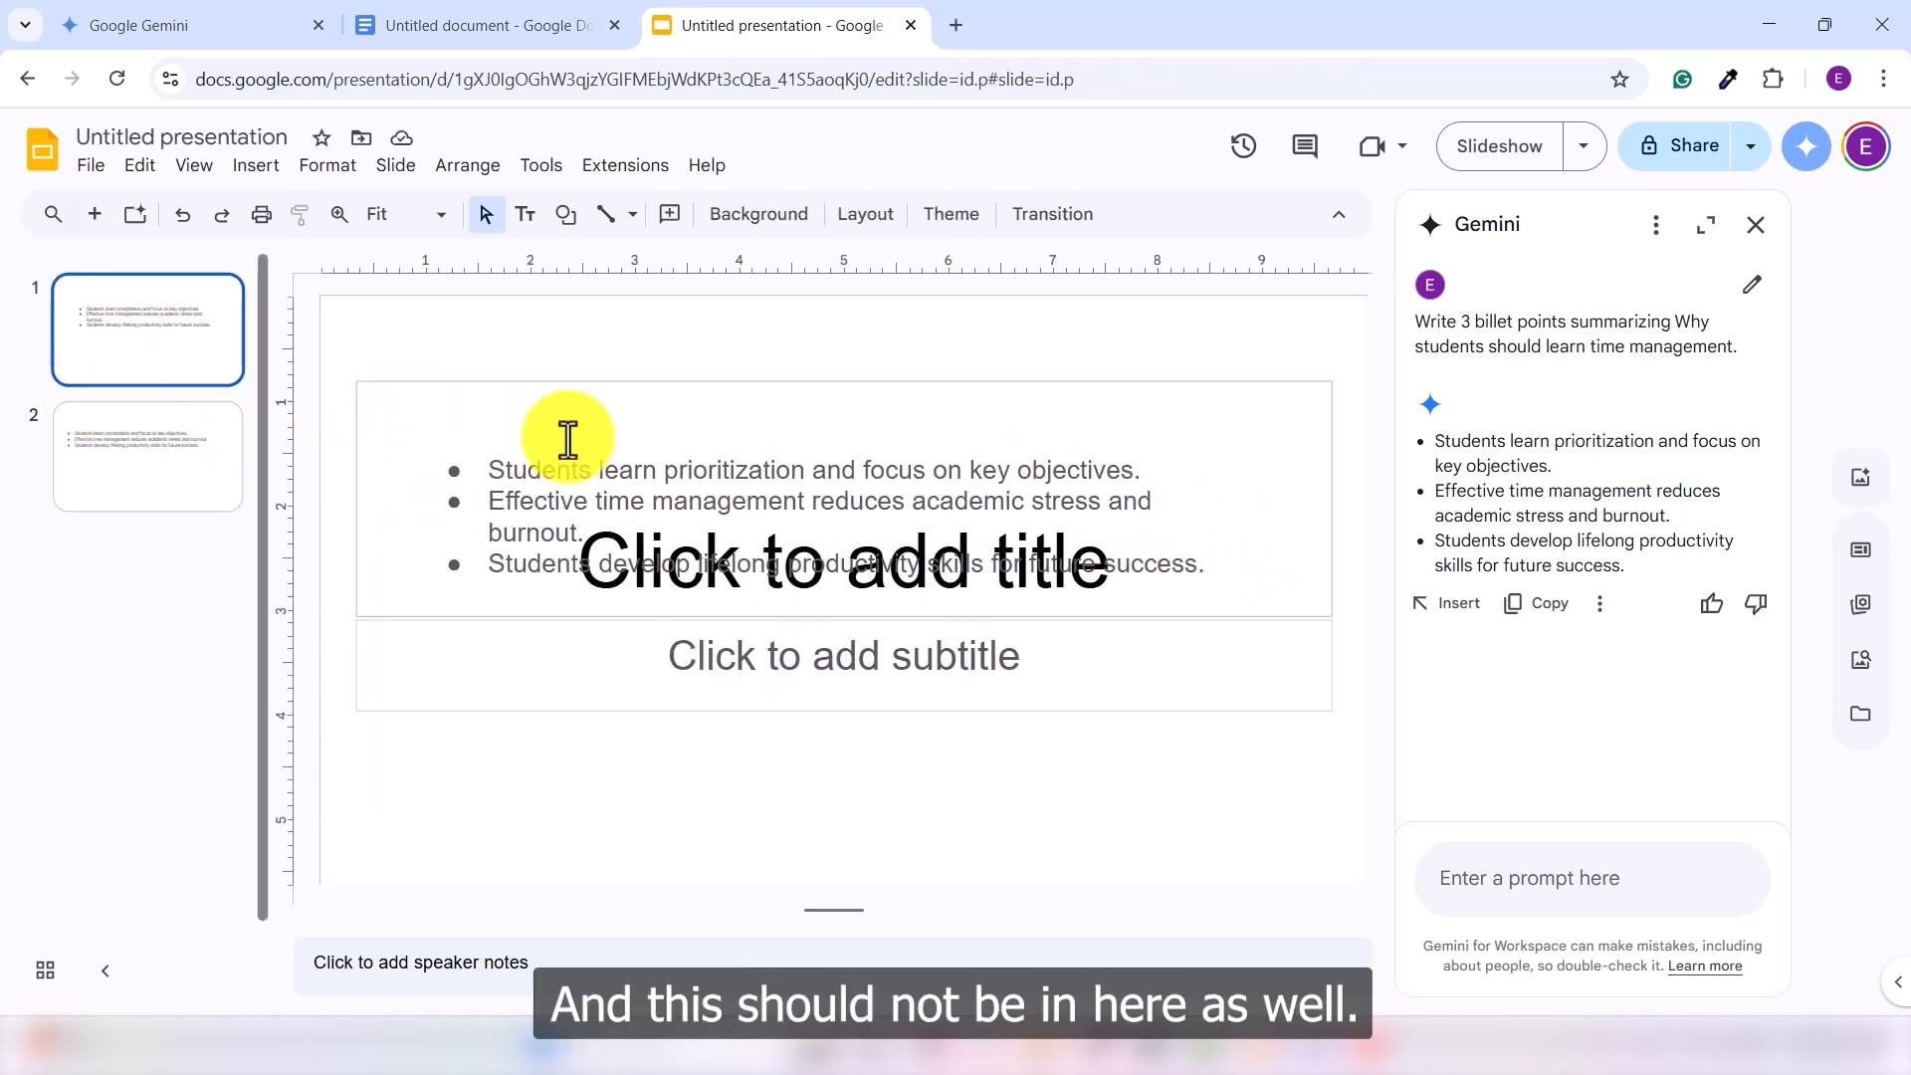
click(879, 511)
key(ctrl+a)
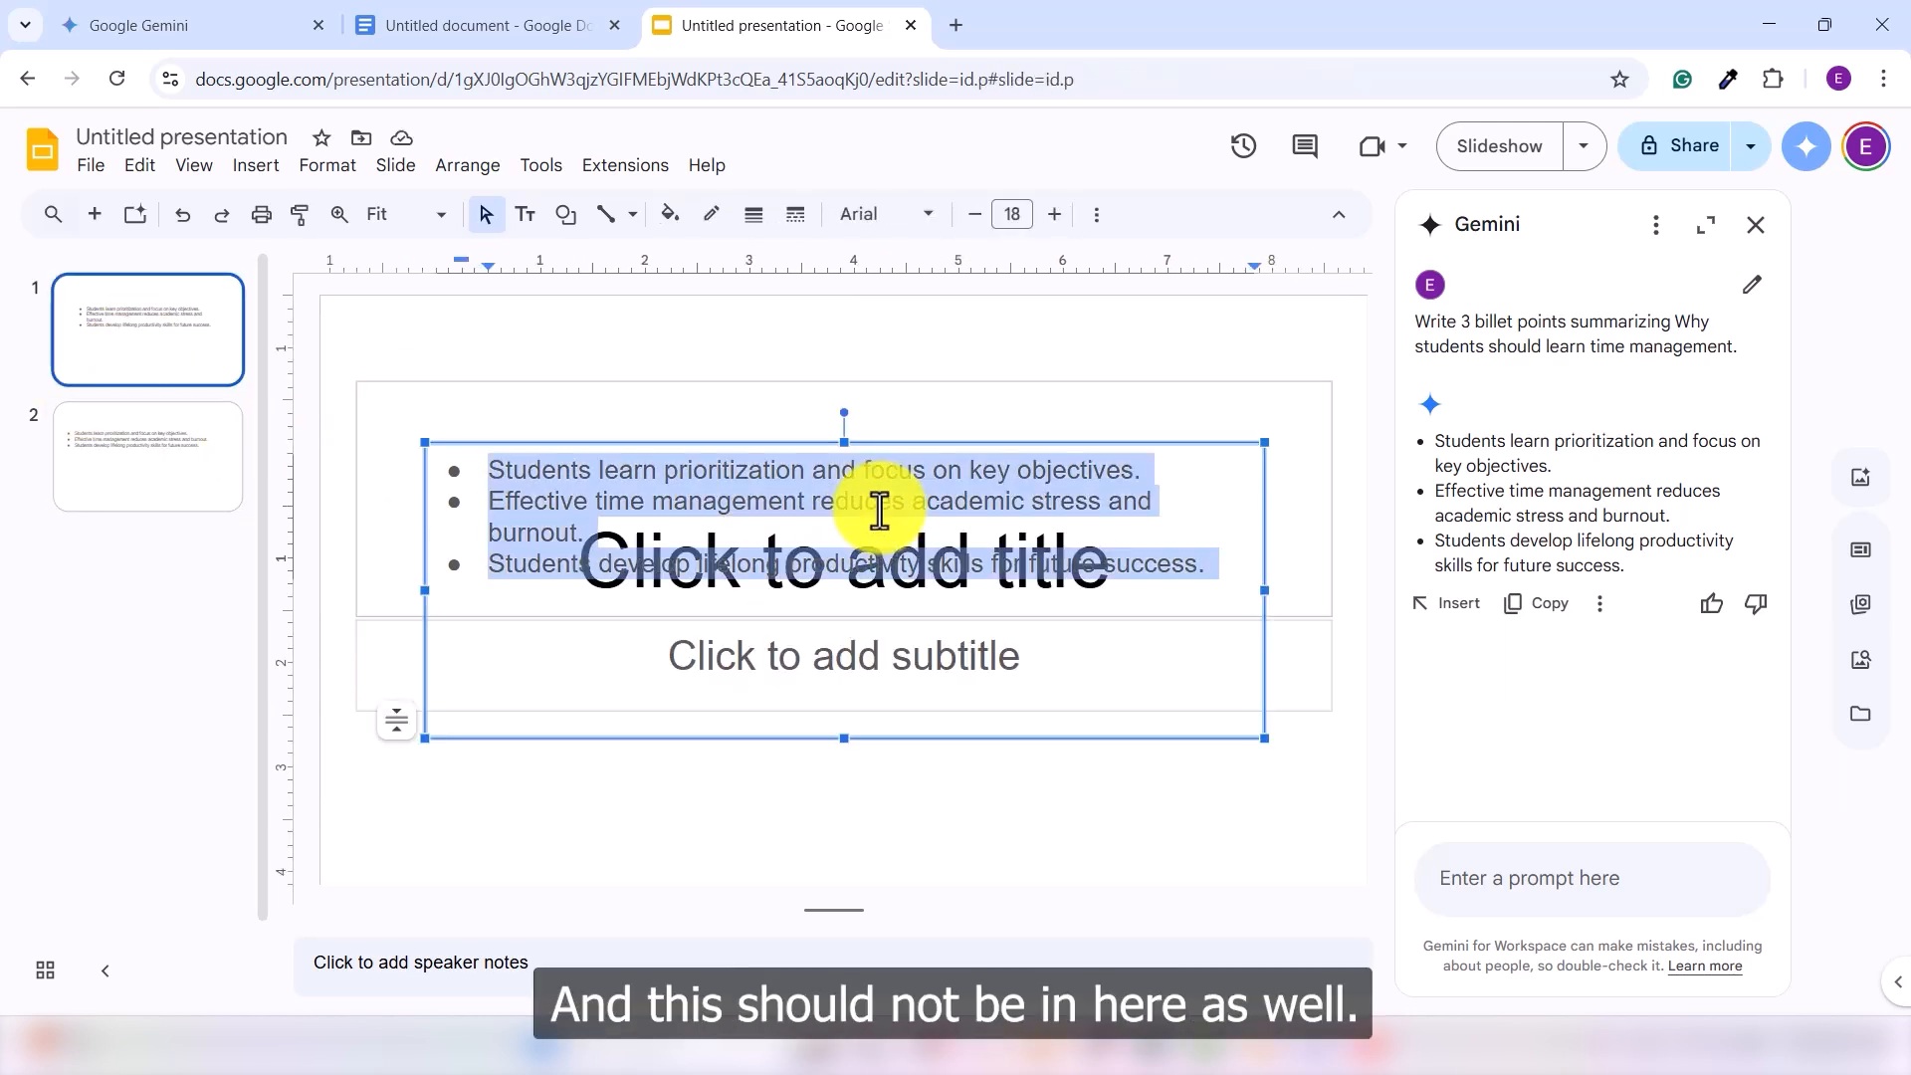
key(Delete)
click(703, 797)
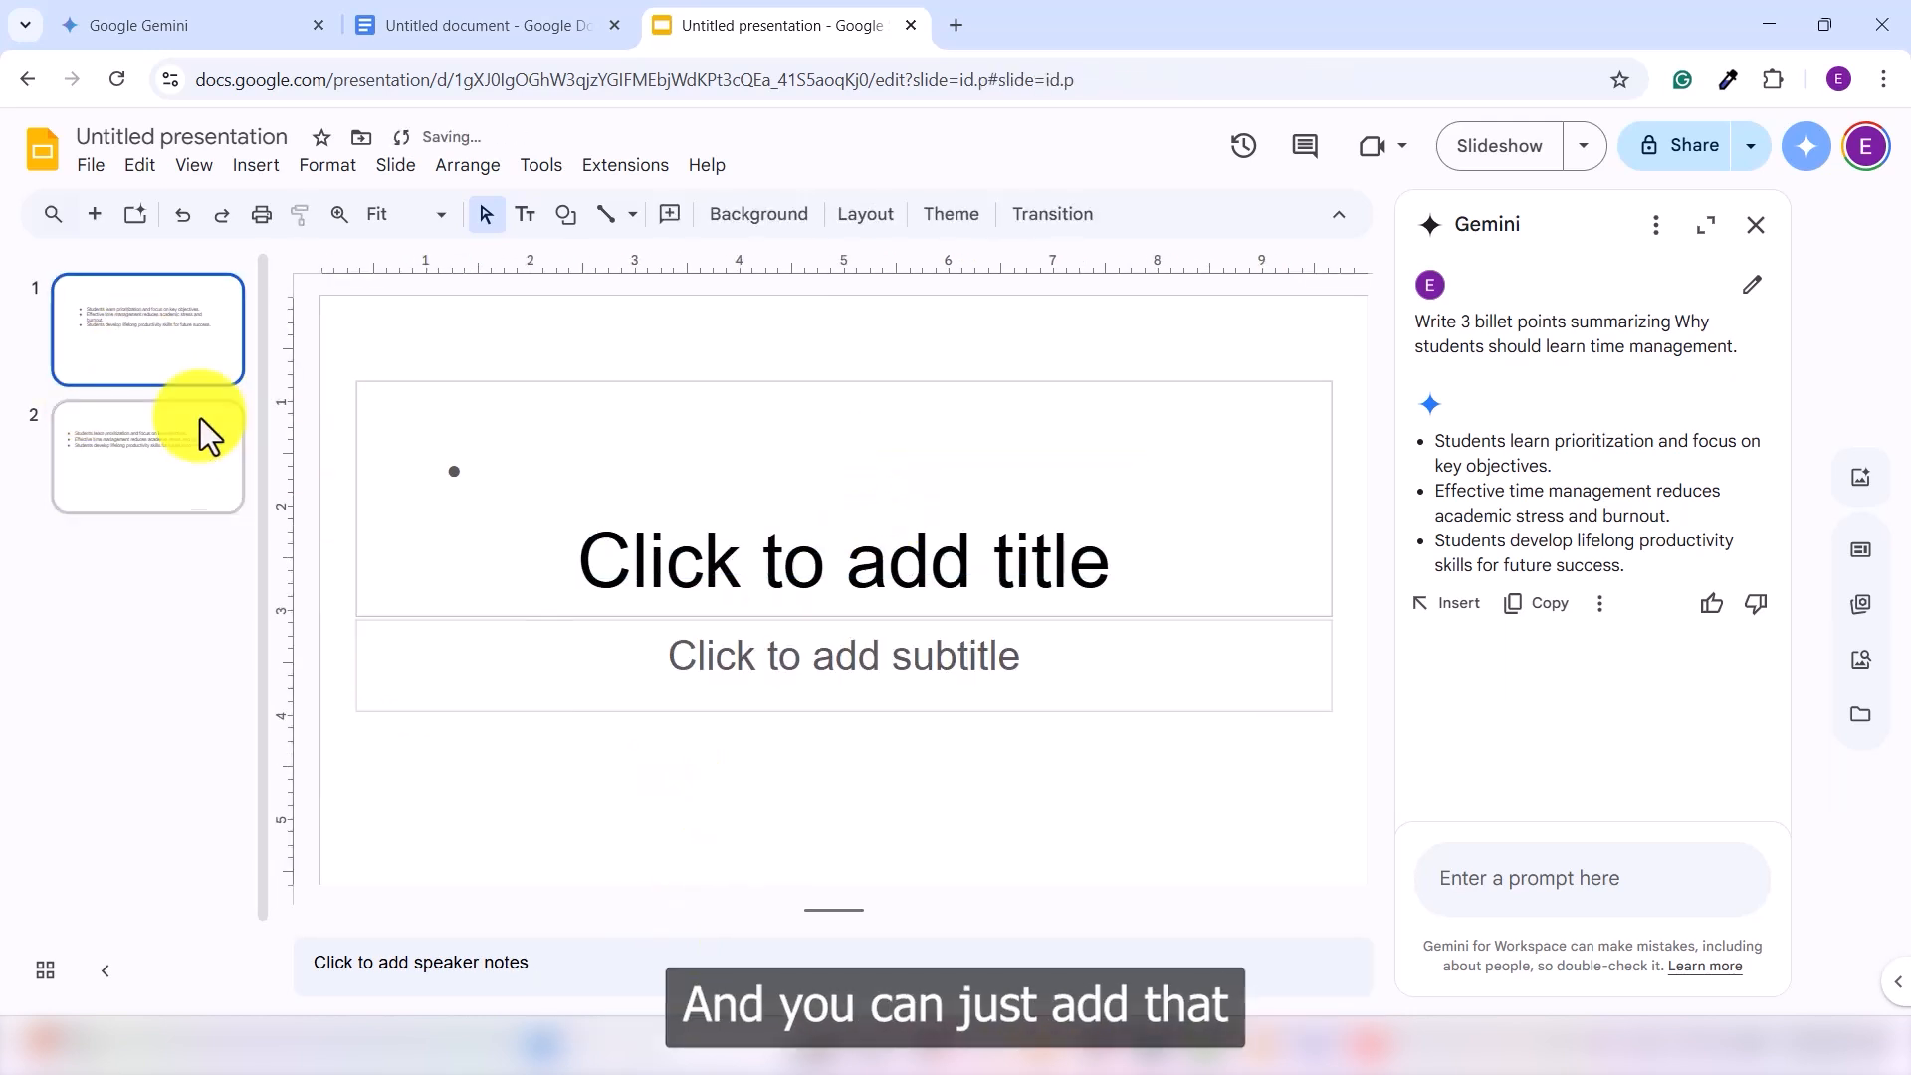
click(156, 458)
click(982, 623)
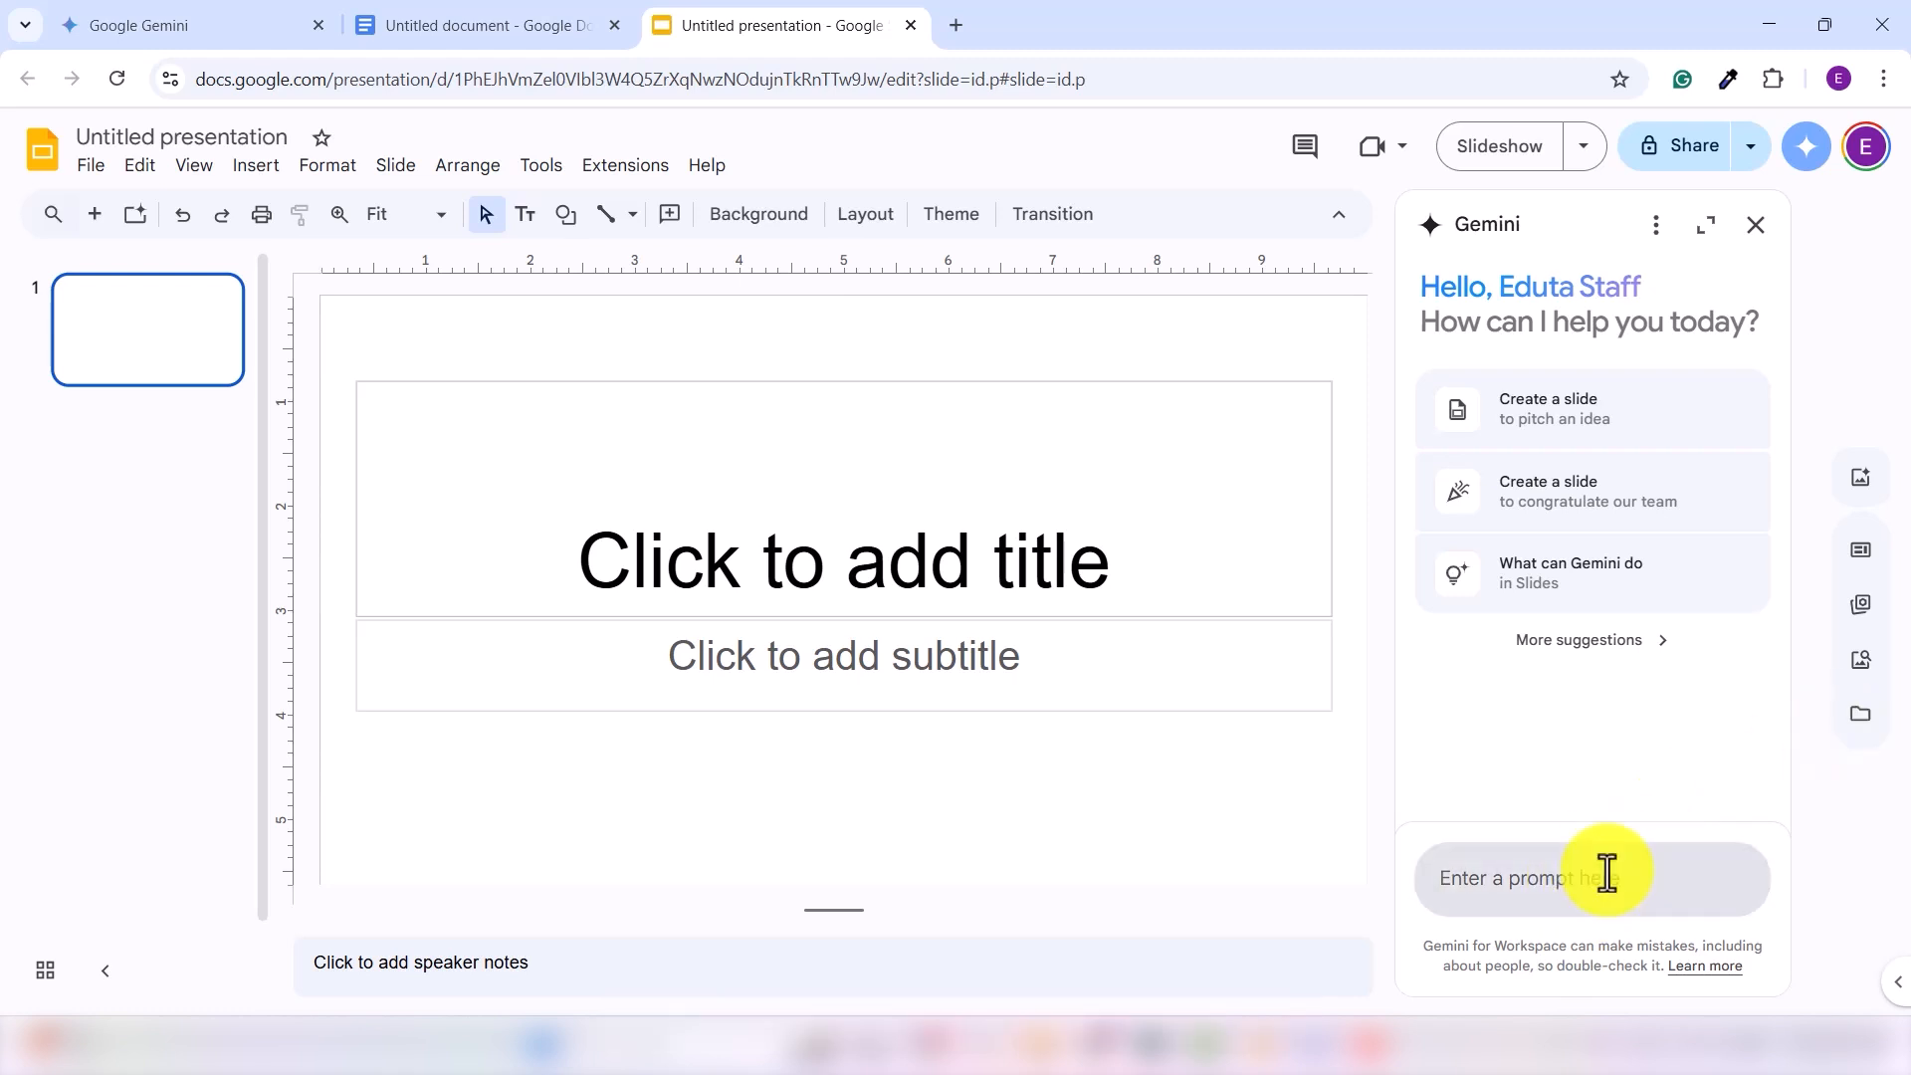
Submit the Gemini prompt "Outline a presentation with 5 slides on Digital Literacy for collecge students" and insert the generated digital literacy slide.
text(Outline a)
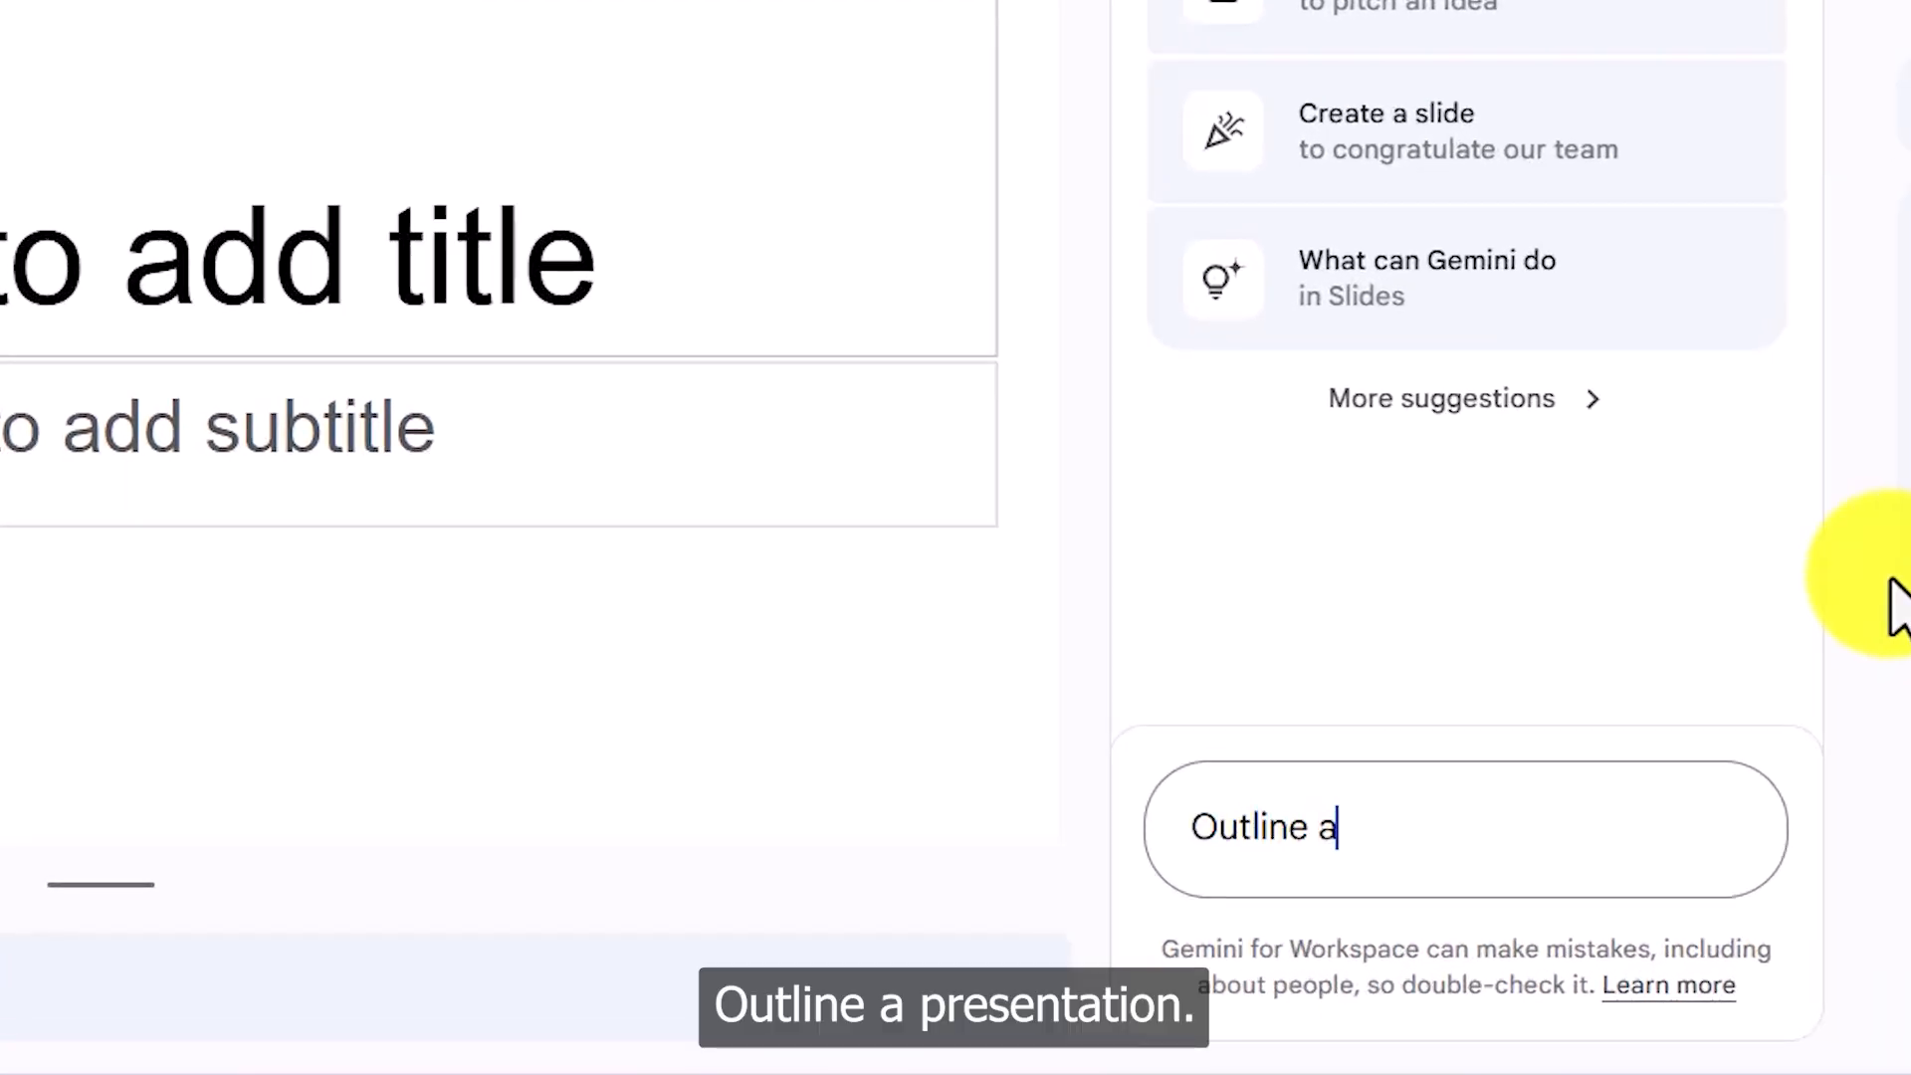
text( presentation wi)
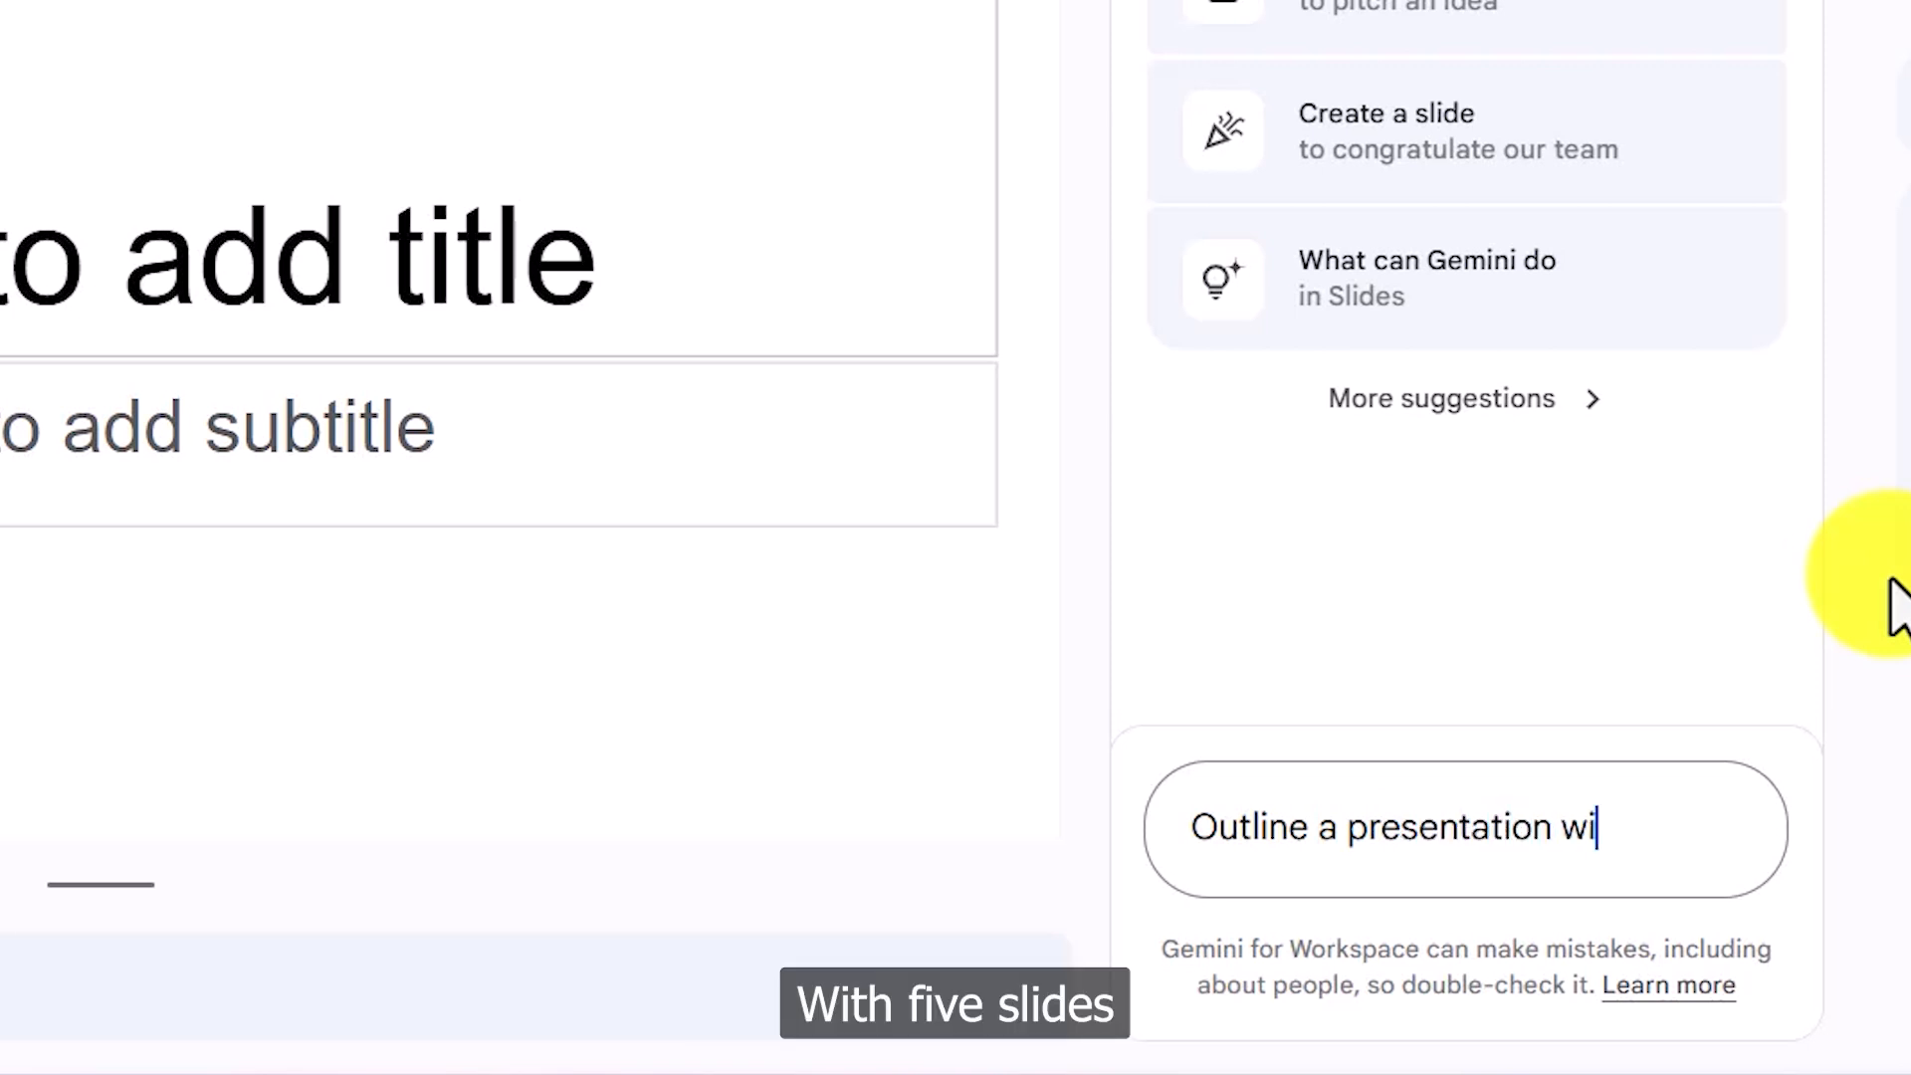
text(th 5 slides o)
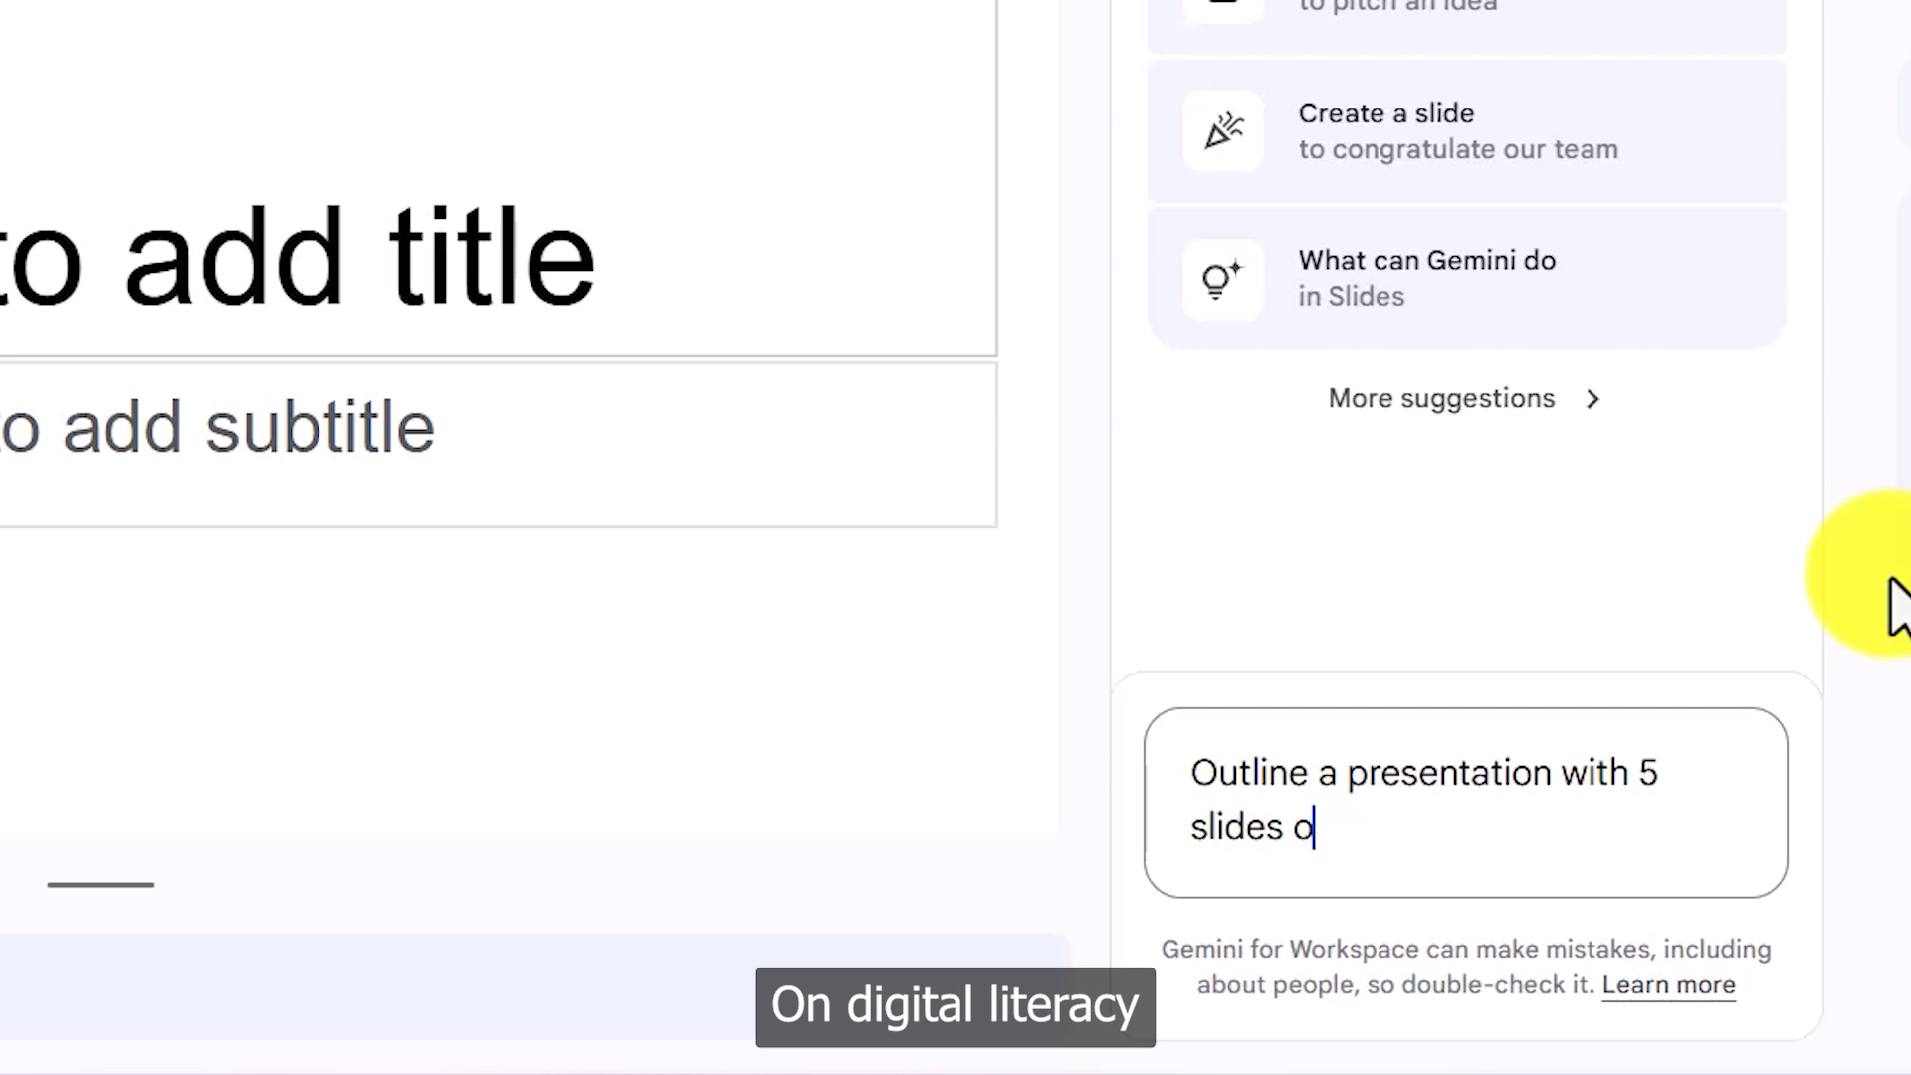
text(n Digital)
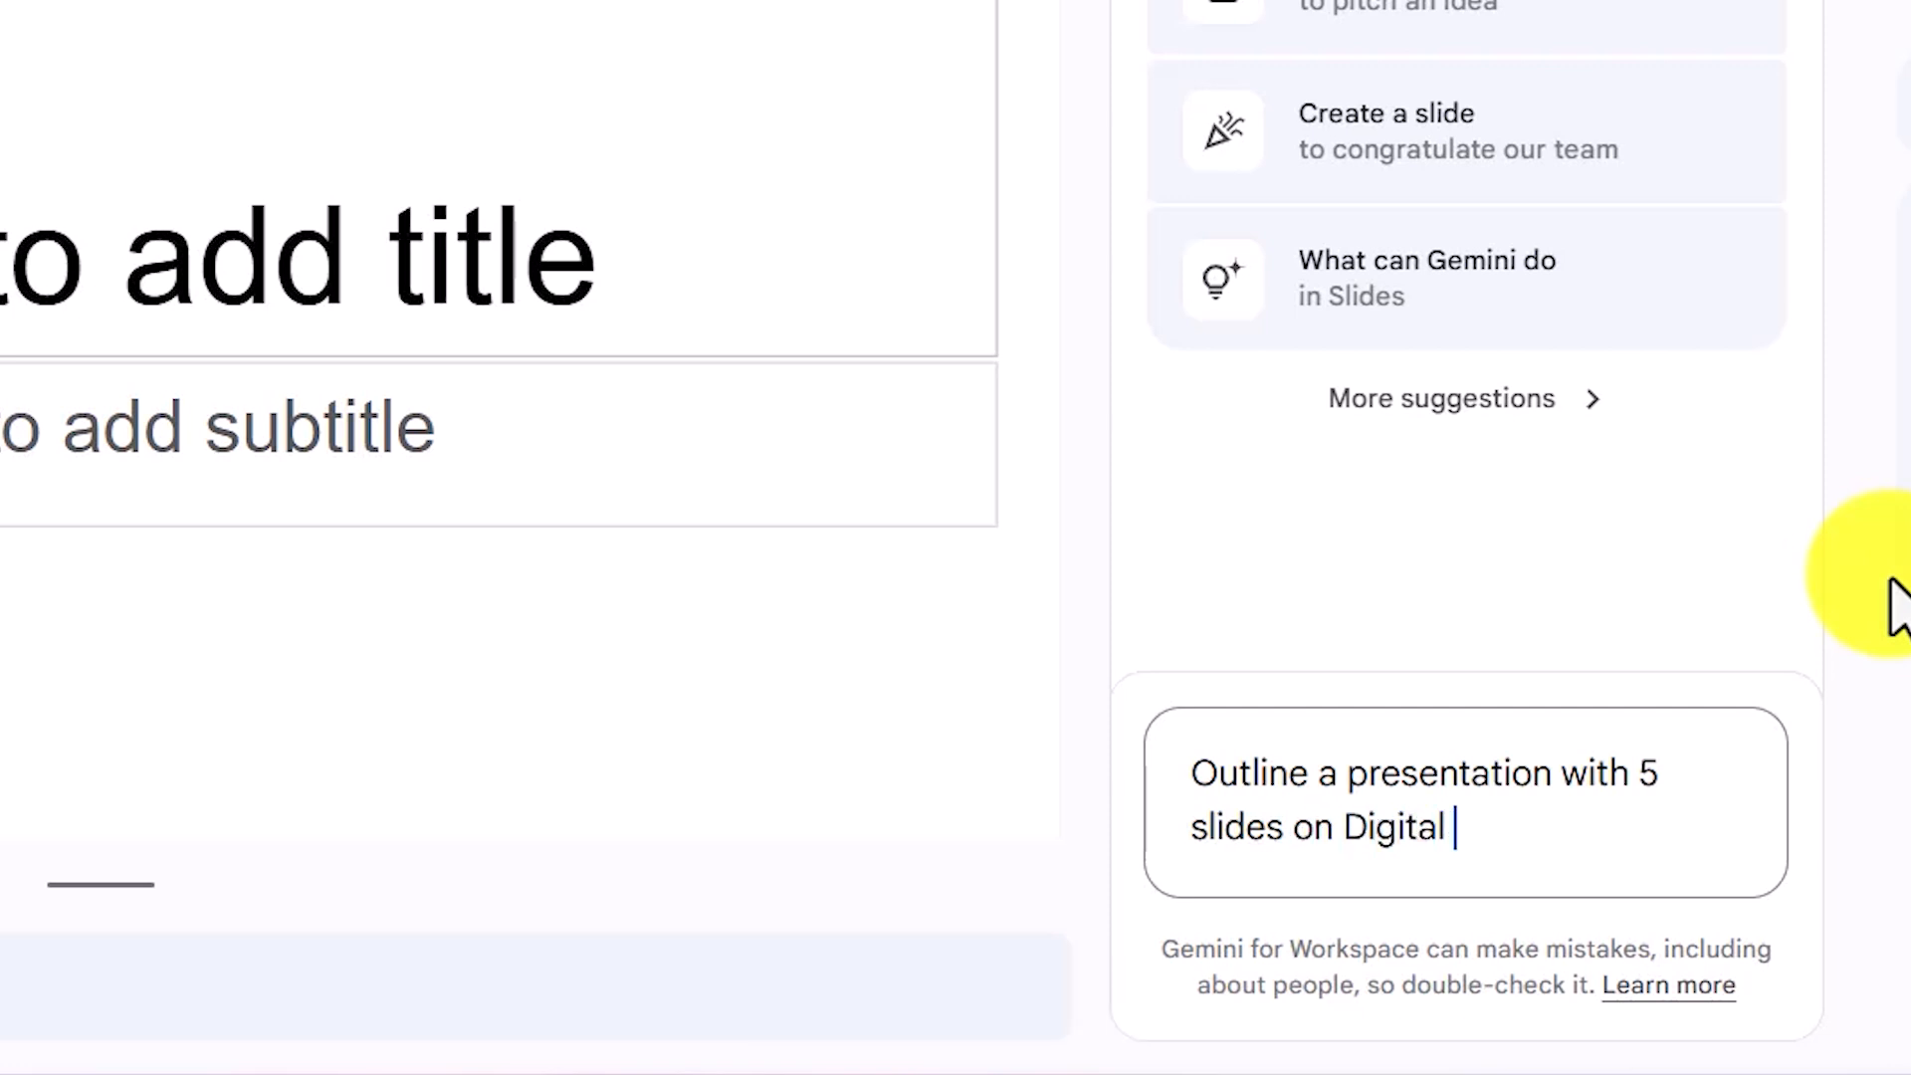
text( Literacy for collecge students)
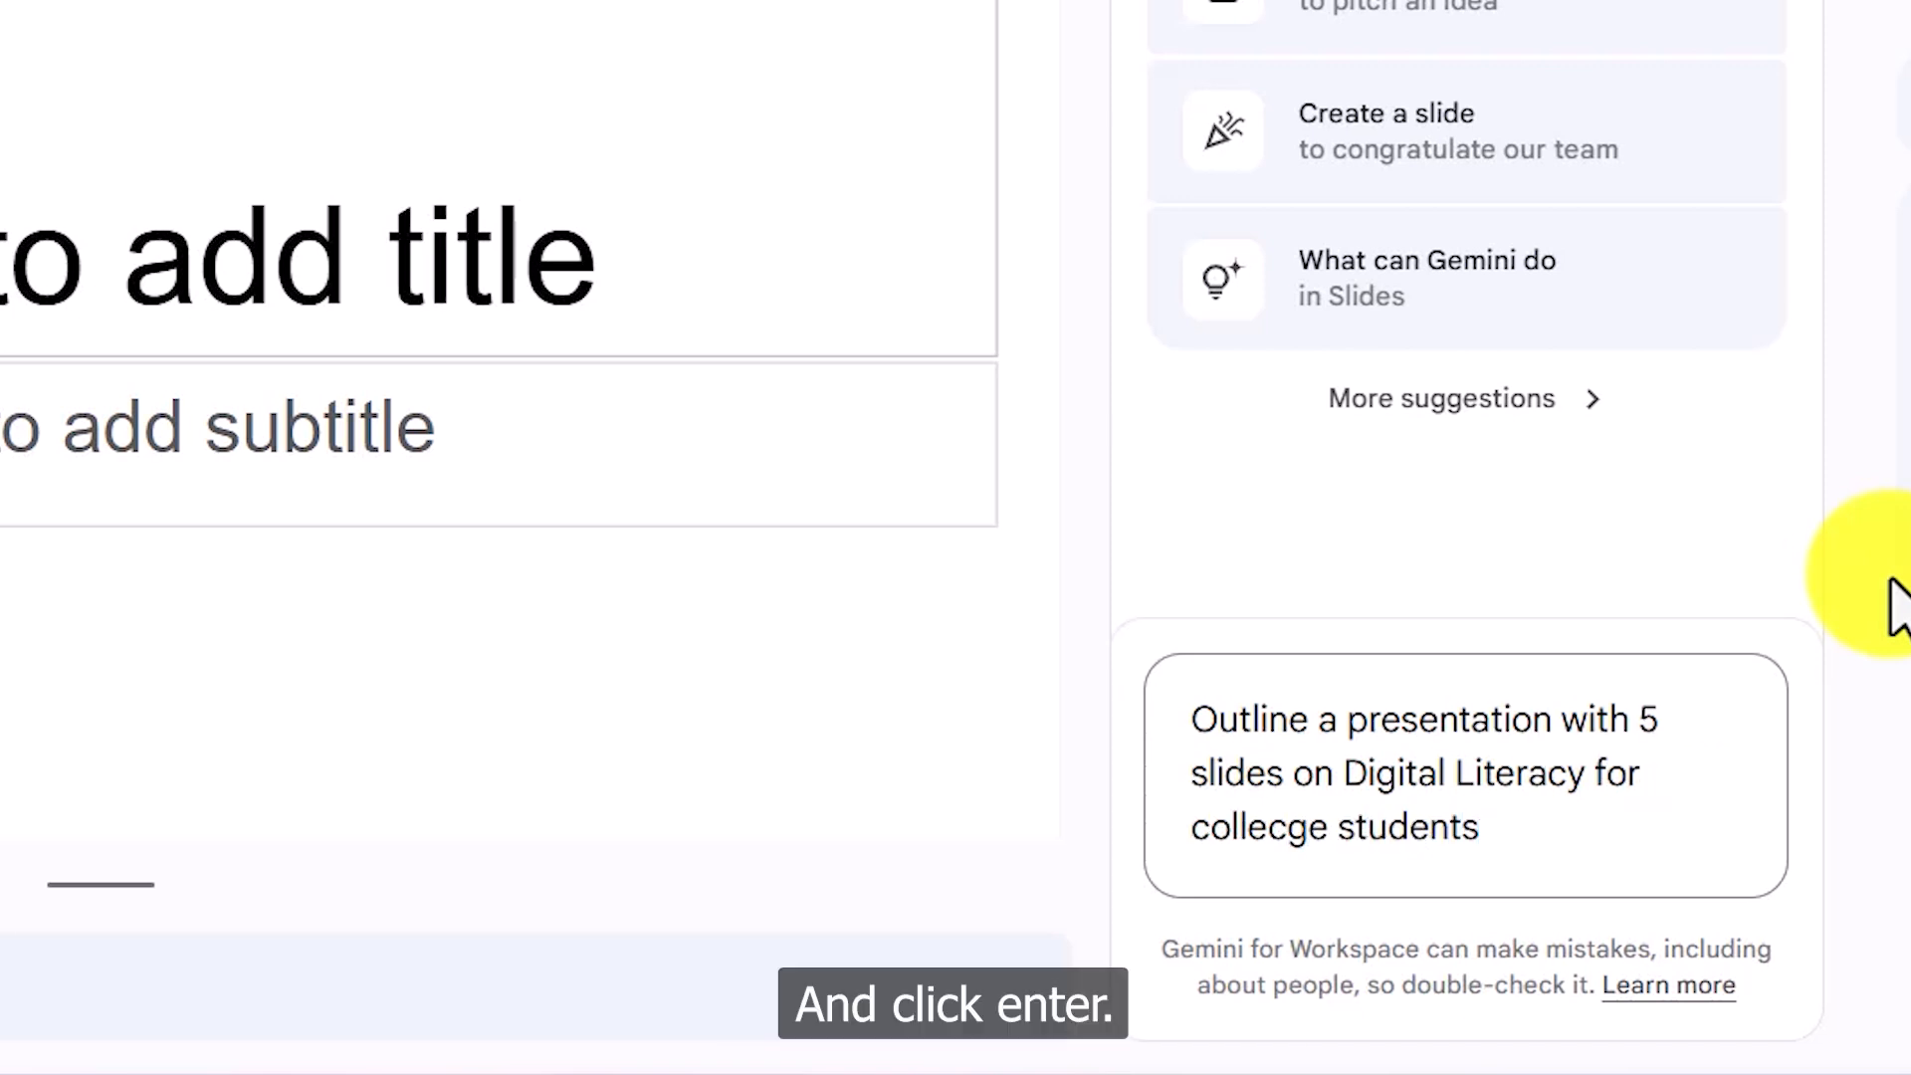
key(Return)
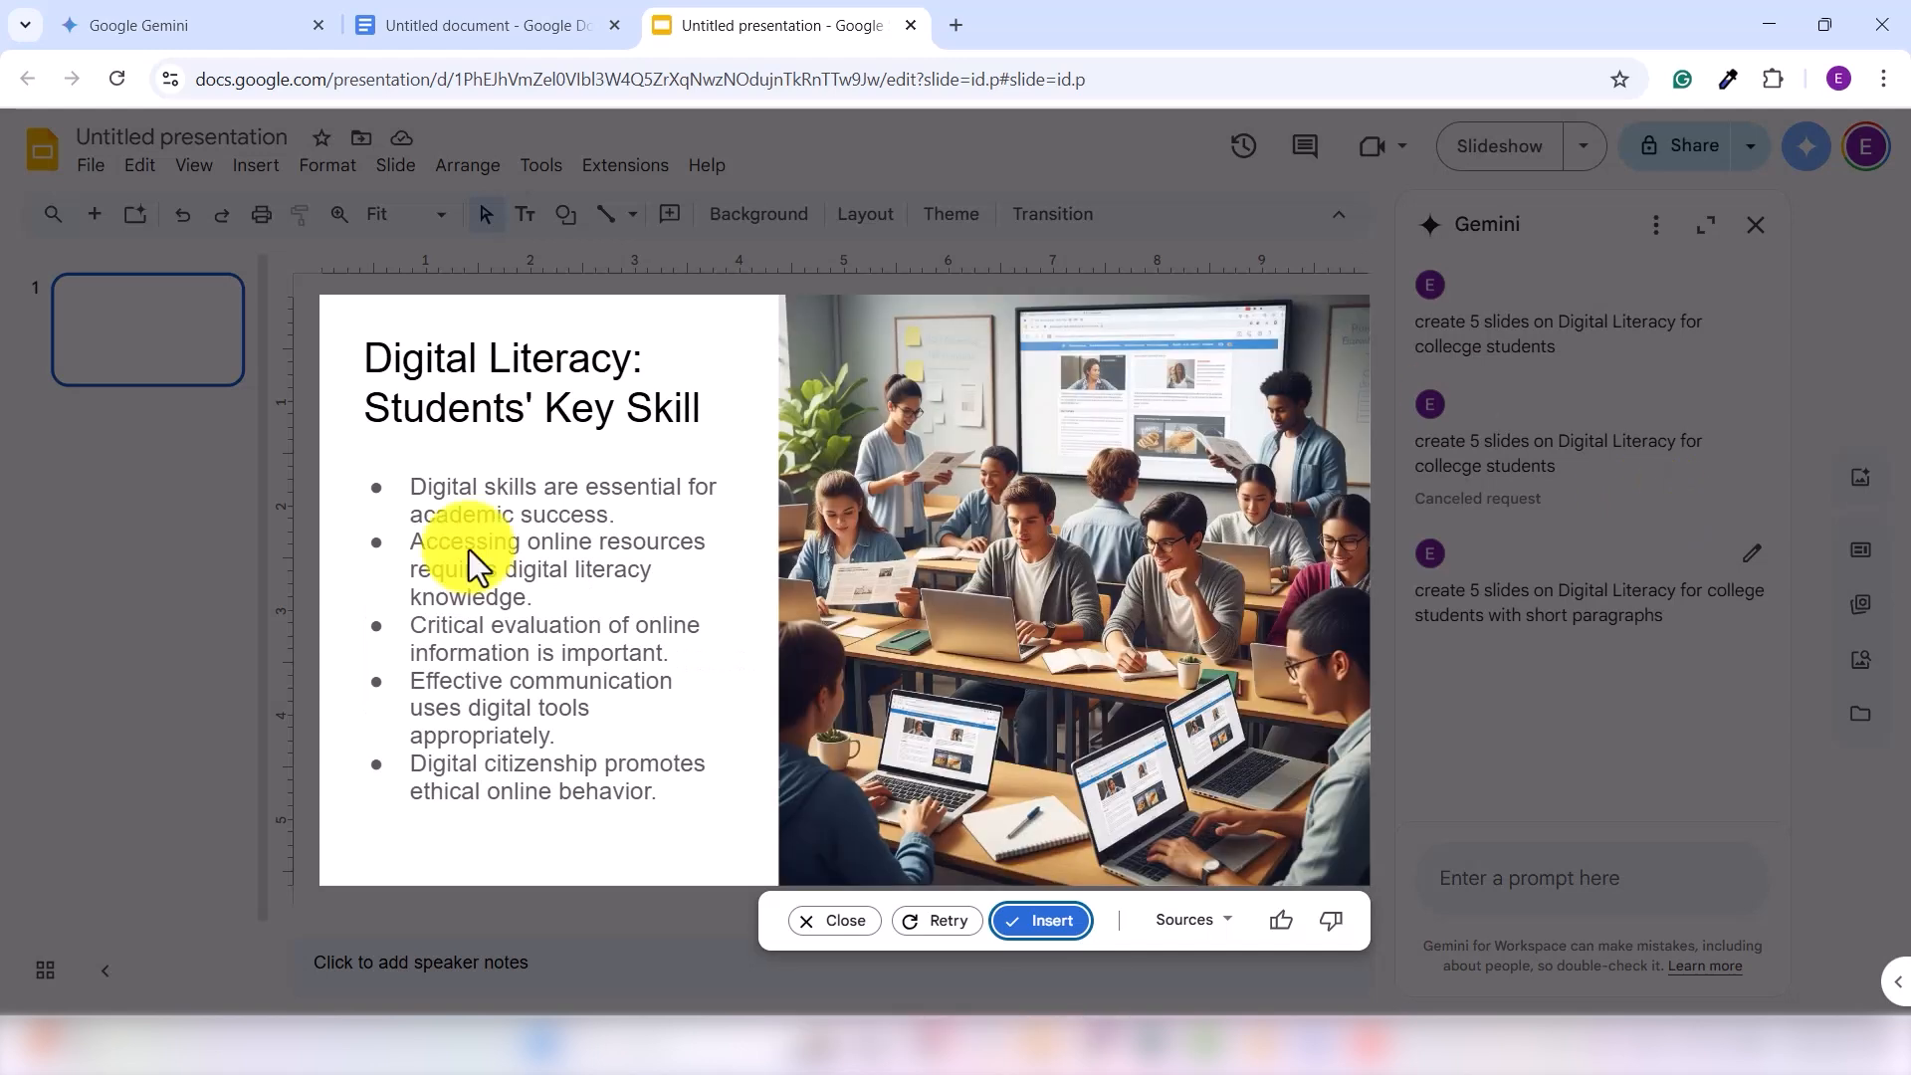
click(1042, 920)
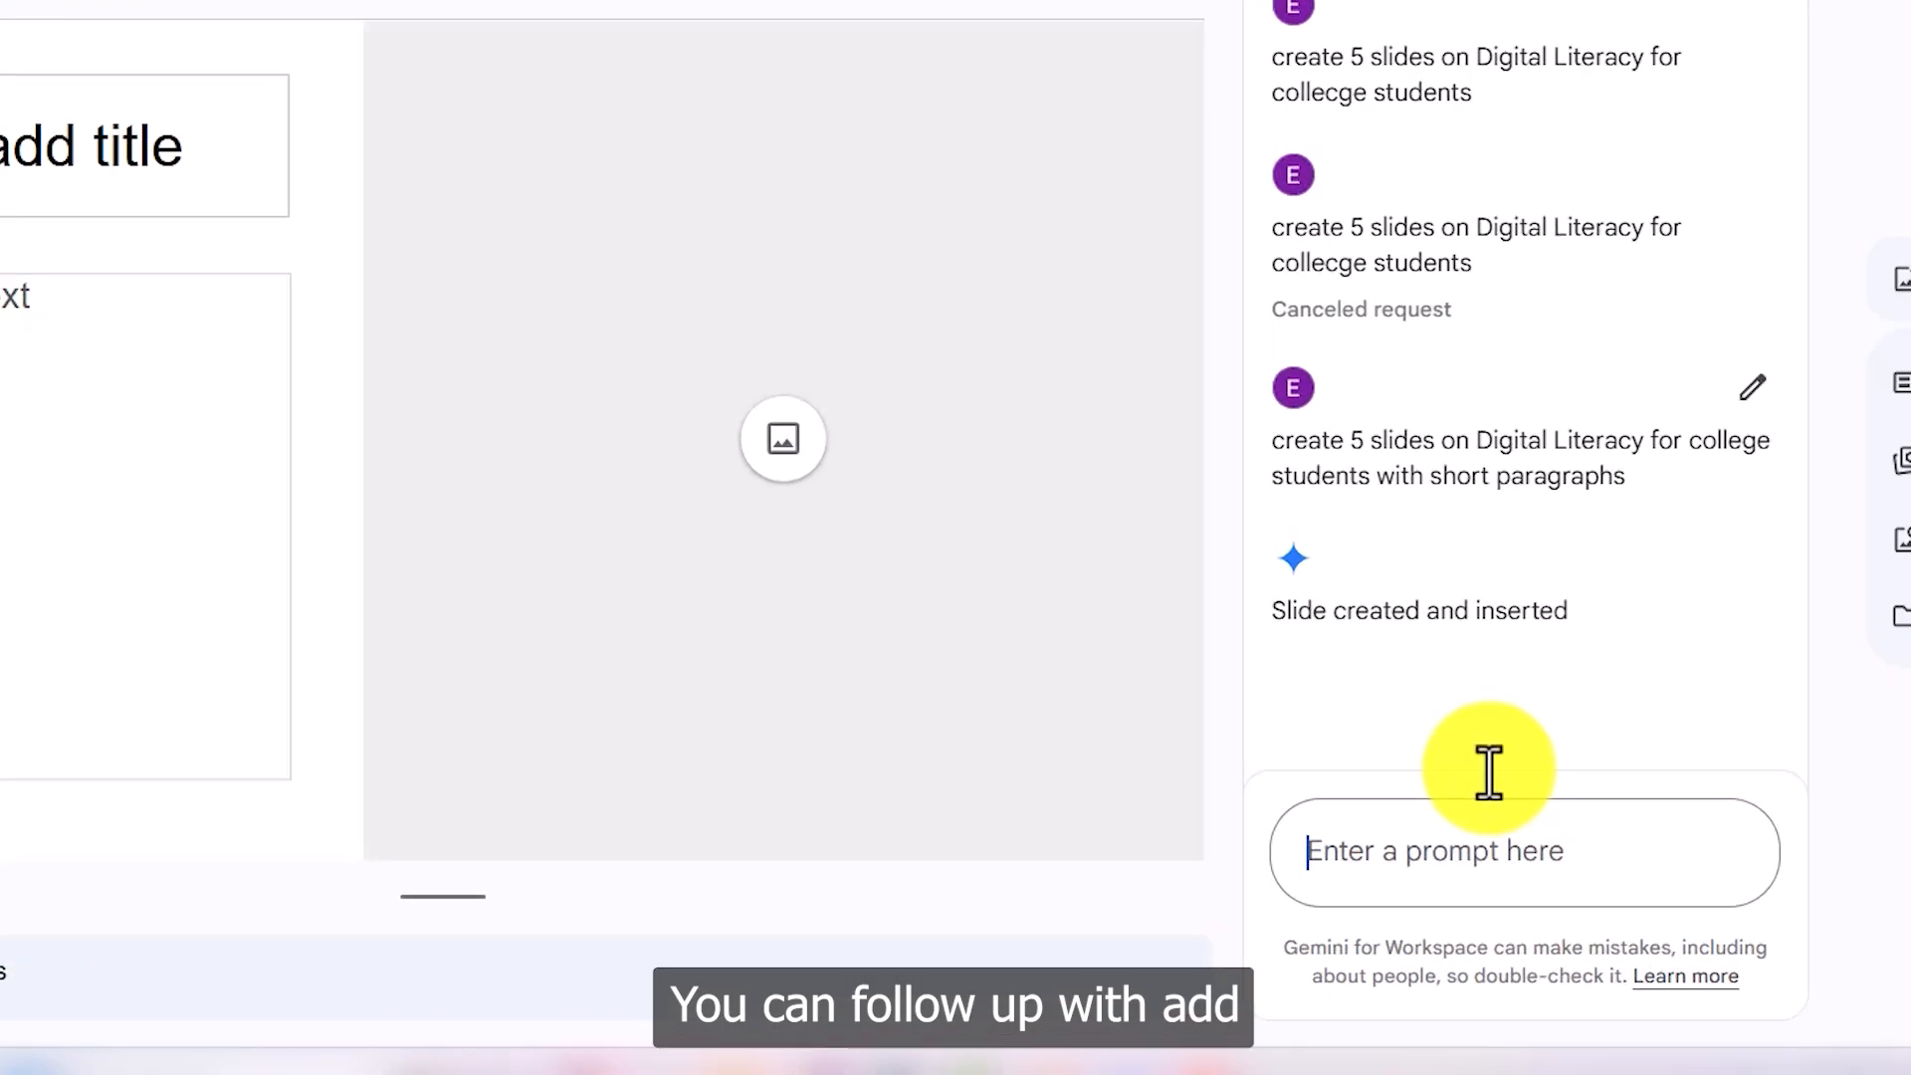
Submit the follow-up Gemini prompt "Add a conclusion slide" for the digital literacy presentation.
text(Add a conclusion)
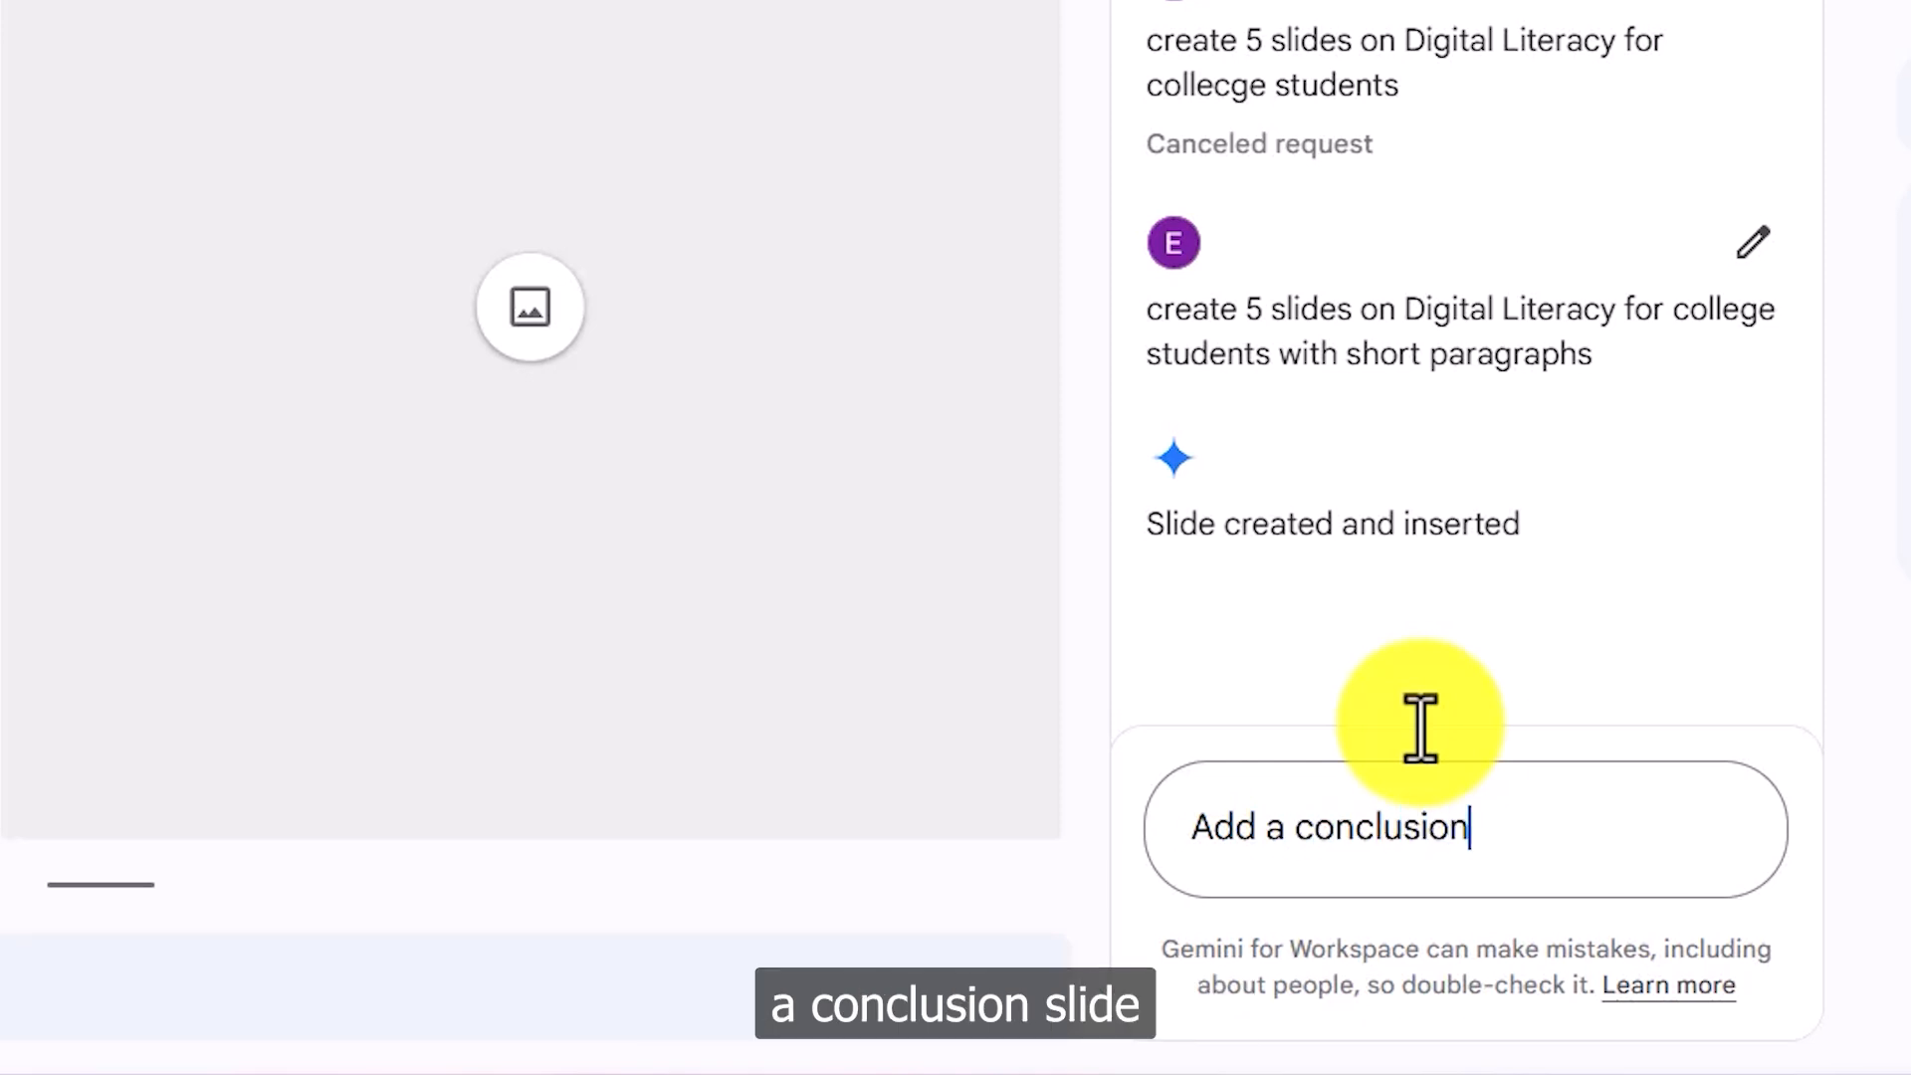
text( slife)
key(BackSpace)
key(BackSpace)
text(de)
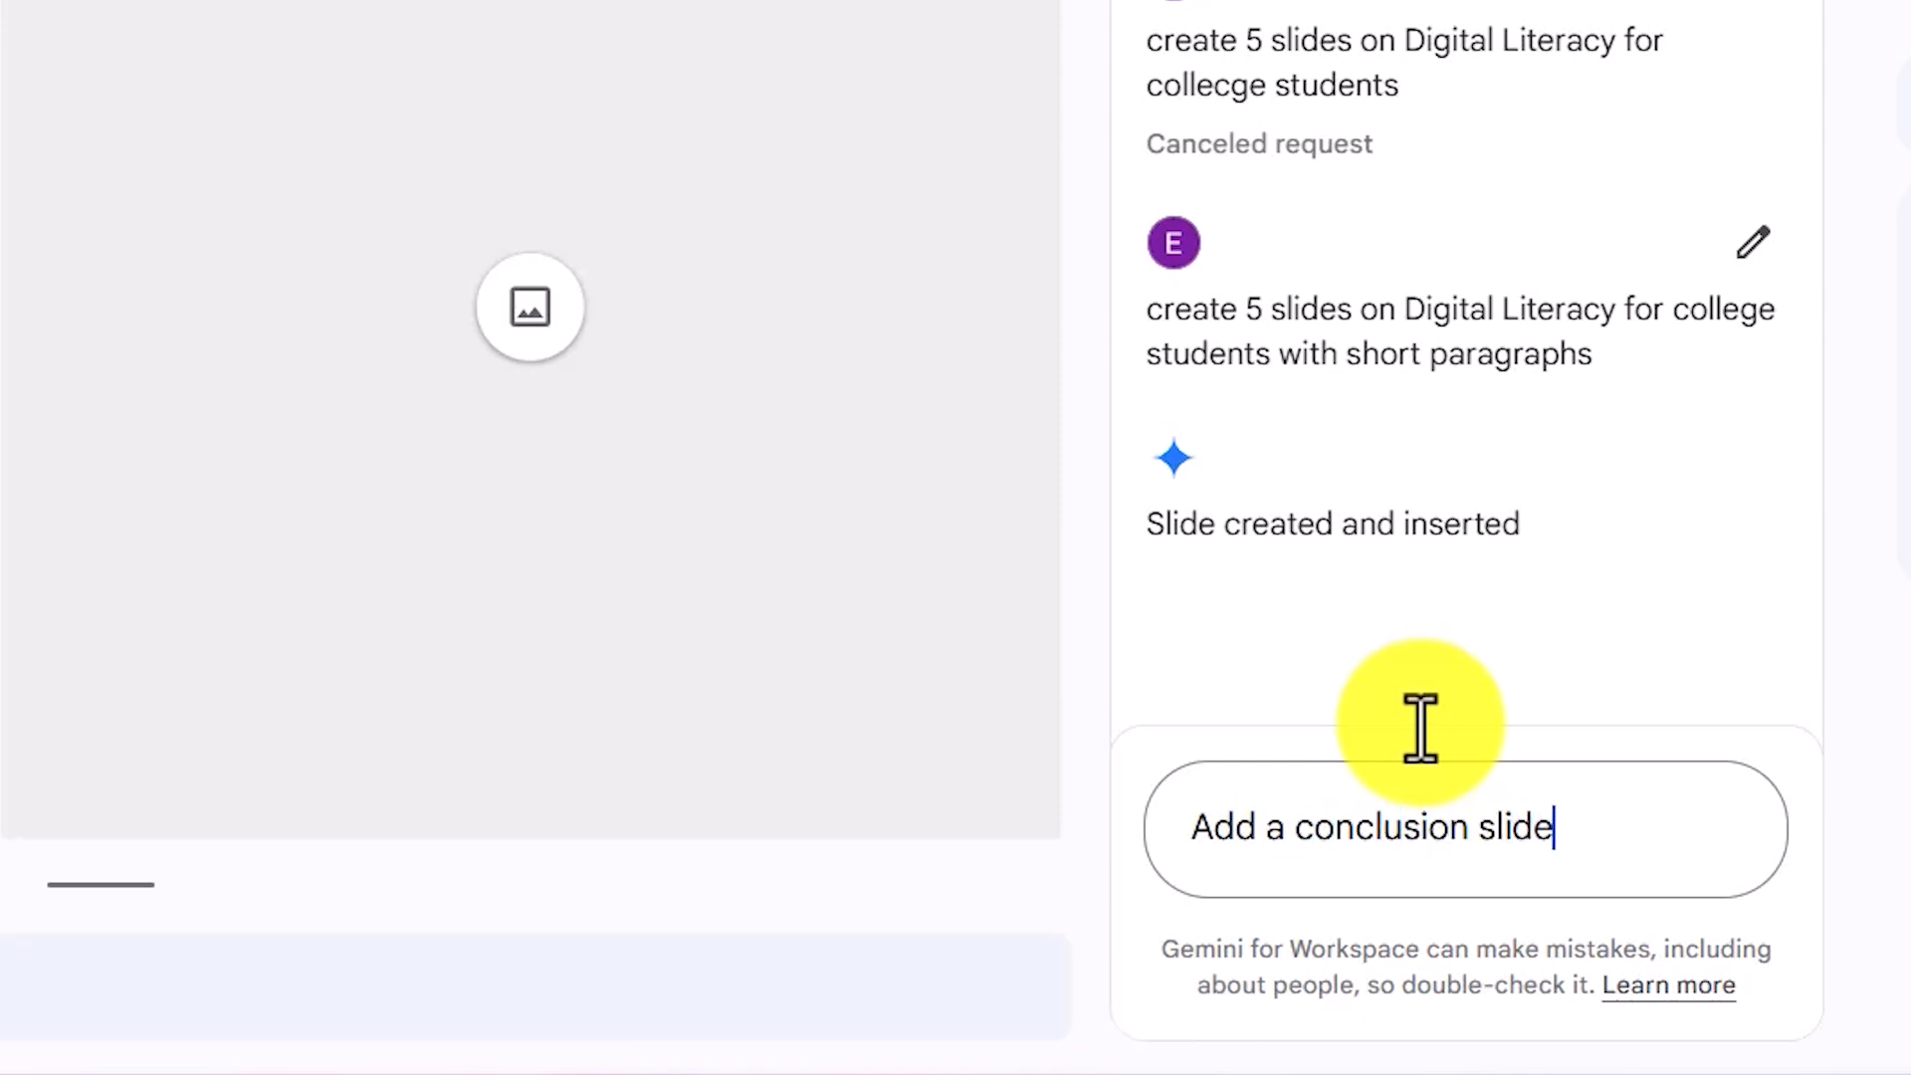
key(Return)
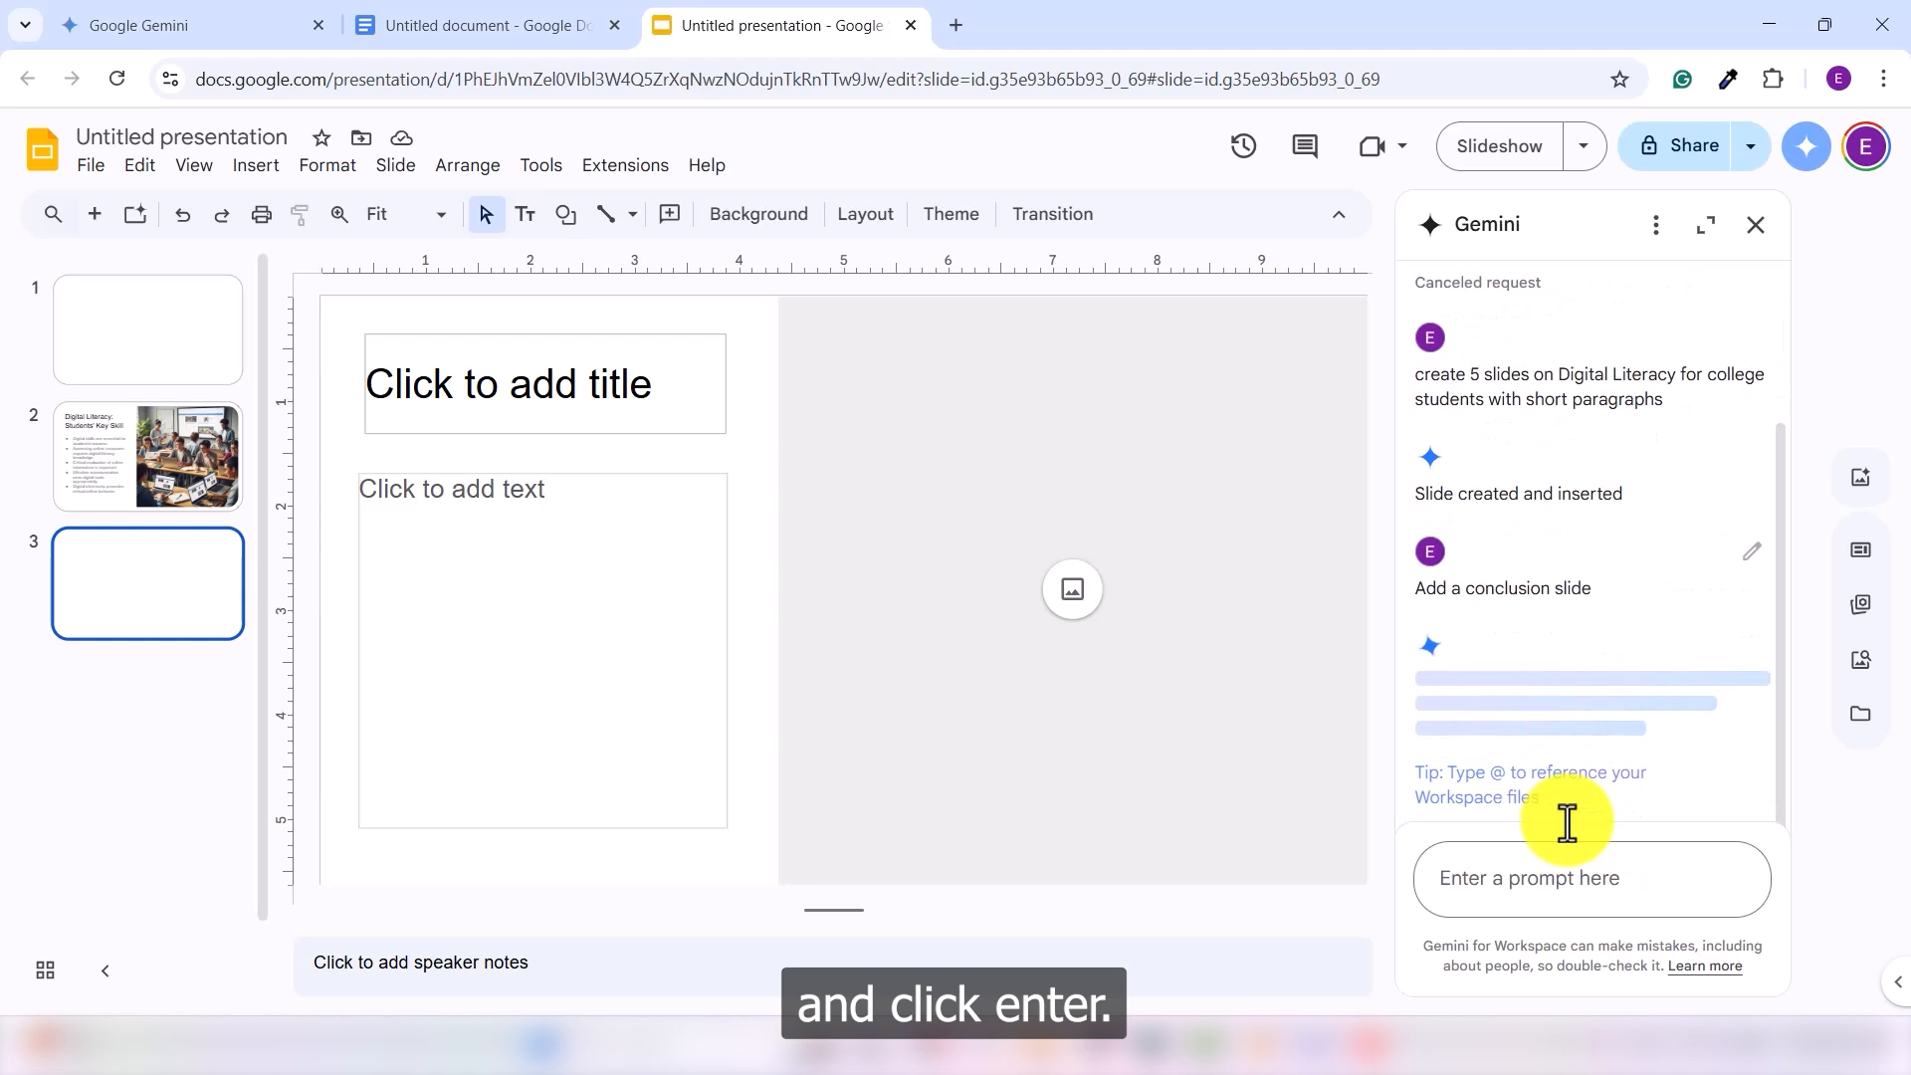